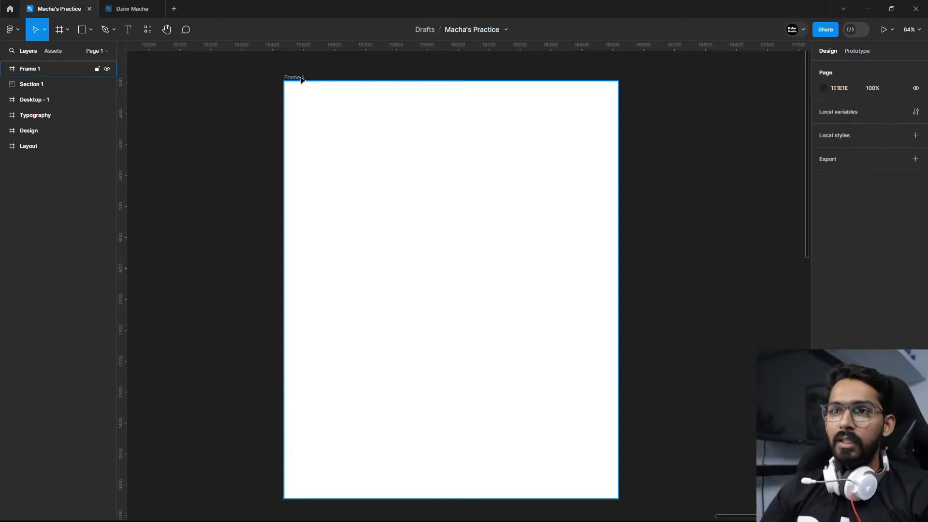
Add a layout grid to Frame 1 and change its type from a uniform grid to columns.
left_click(301, 79)
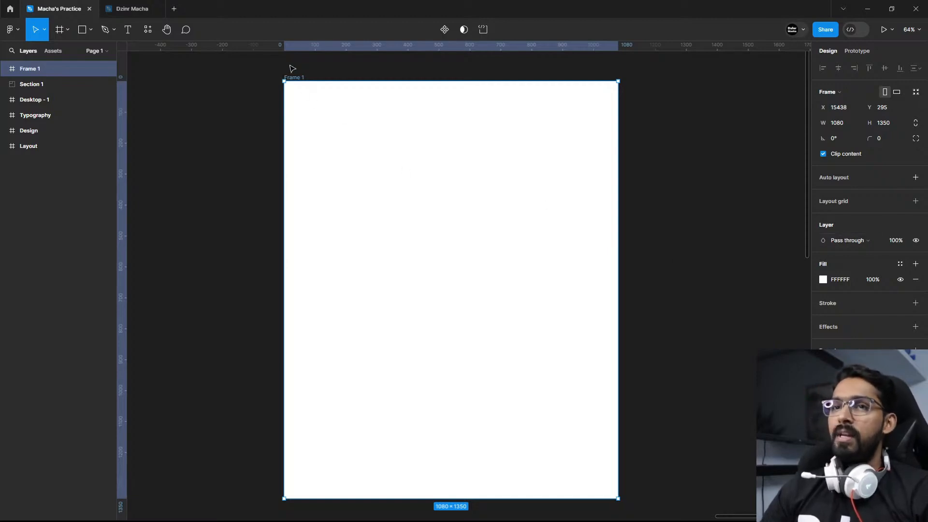
left_click(916, 201)
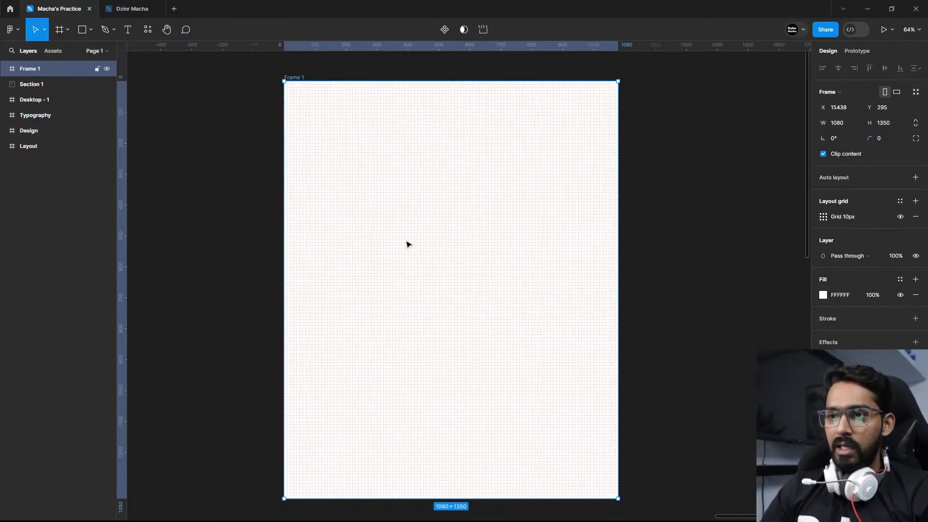
scroll(407, 243, "up", 2)
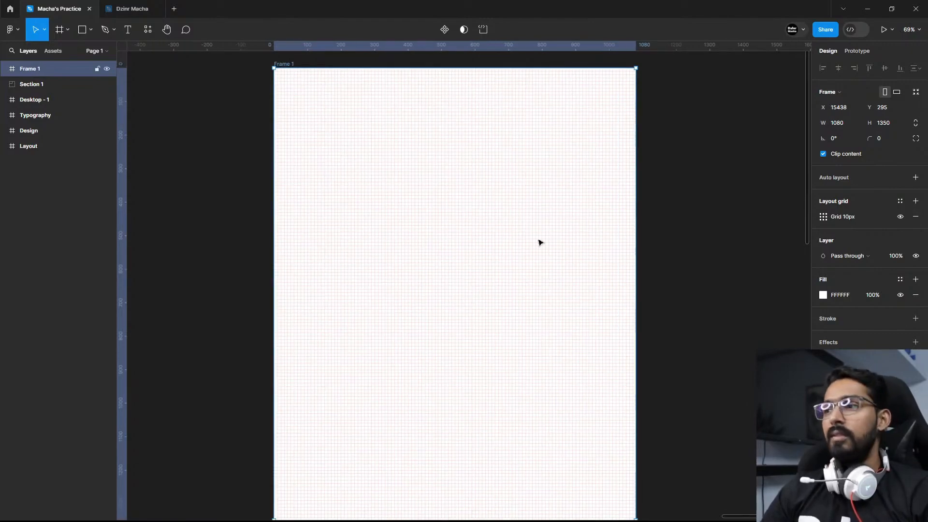
left_click(823, 217)
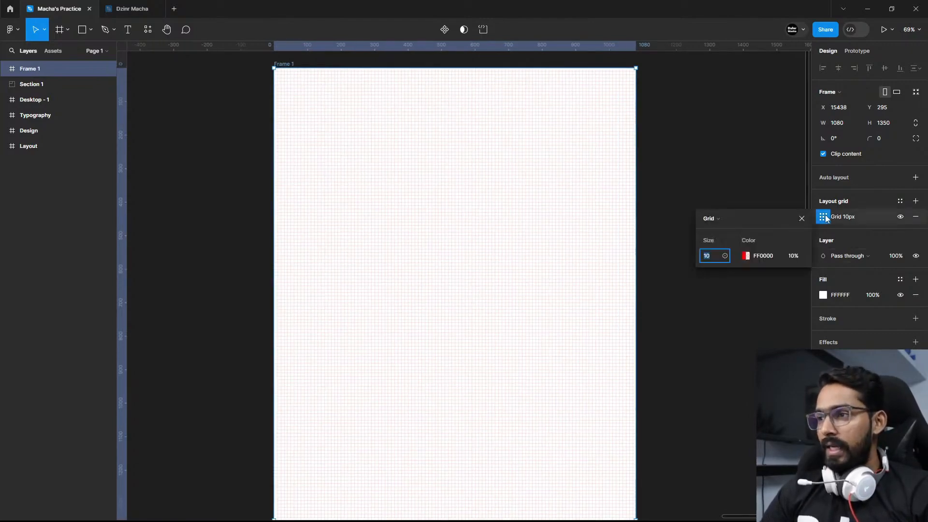
left_click(724, 219)
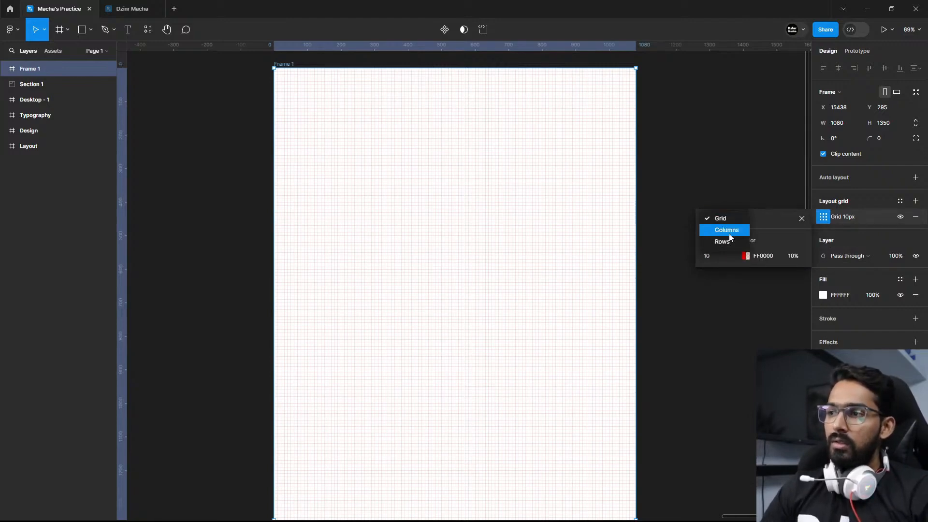
left_click(727, 230)
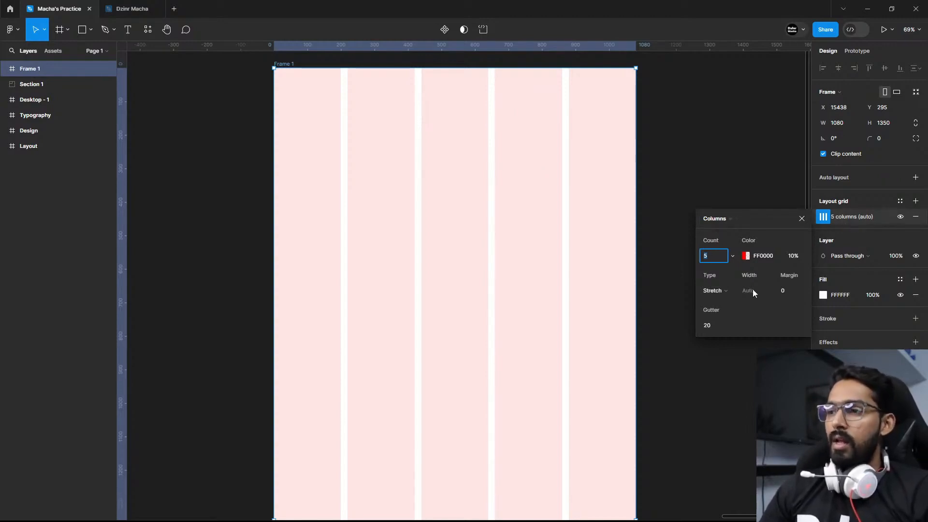
Set the column count of Frame 1's layout grid to 12.
left_click(741, 312)
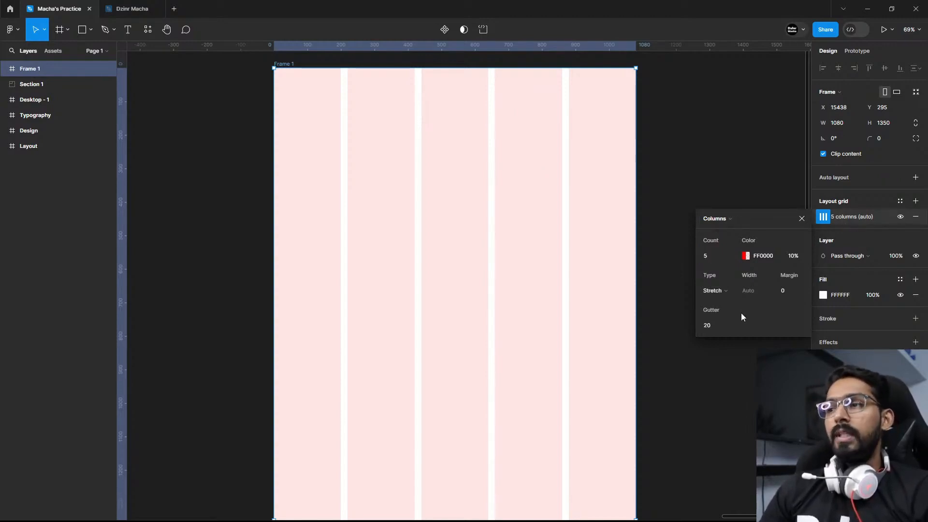
left_click(708, 260)
type("1")
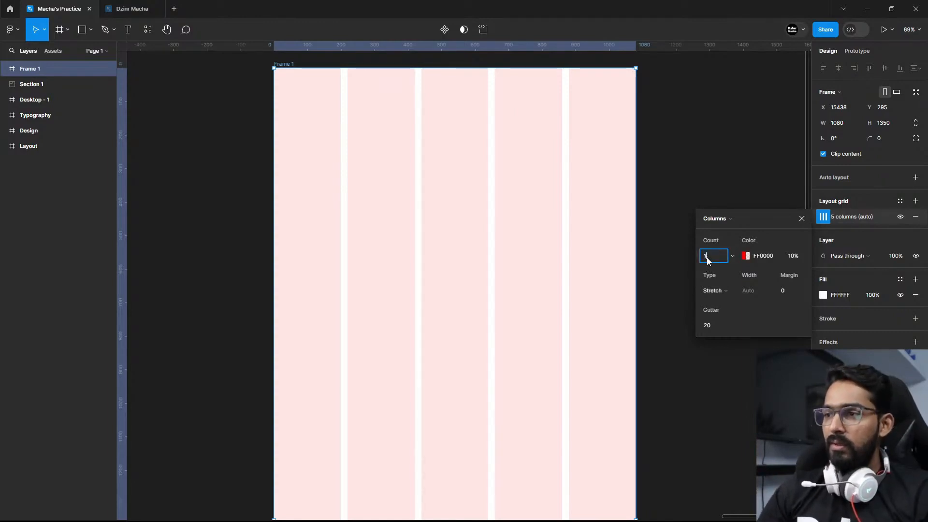
type("2")
key("Return")
left_click(663, 193)
scroll(662, 193, "up", 1)
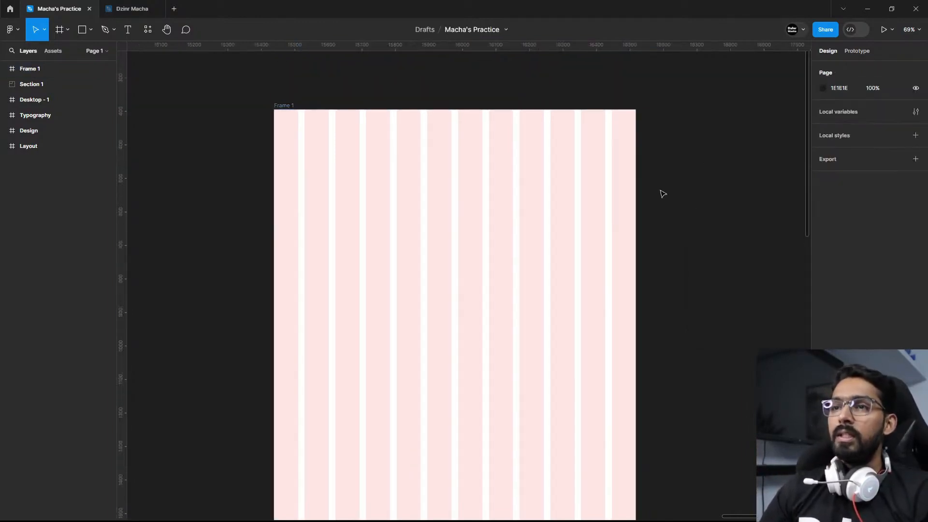
scroll(673, 239, "down", 5)
scroll(354, 248, "up", 5)
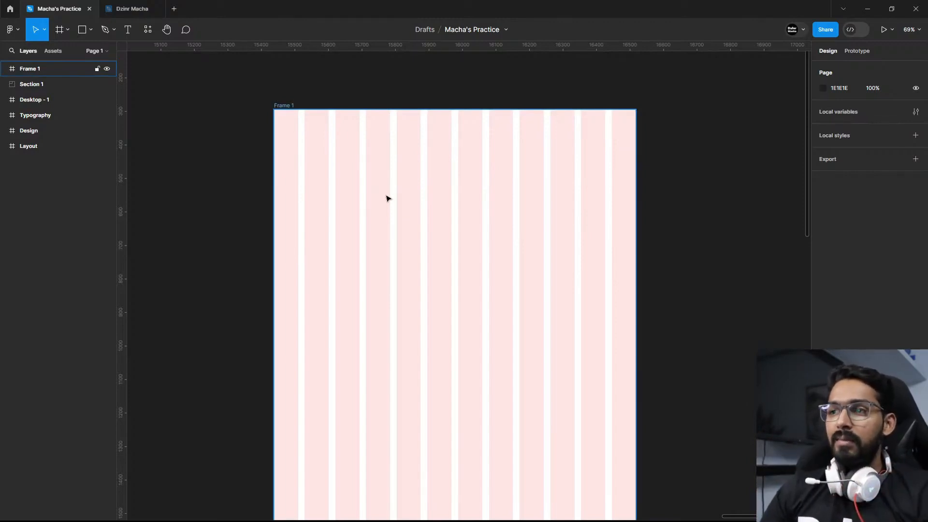
Draw a grey rectangle about 309 × 85 in the upper part of Frame 1, starting at the second column.
left_click(288, 105)
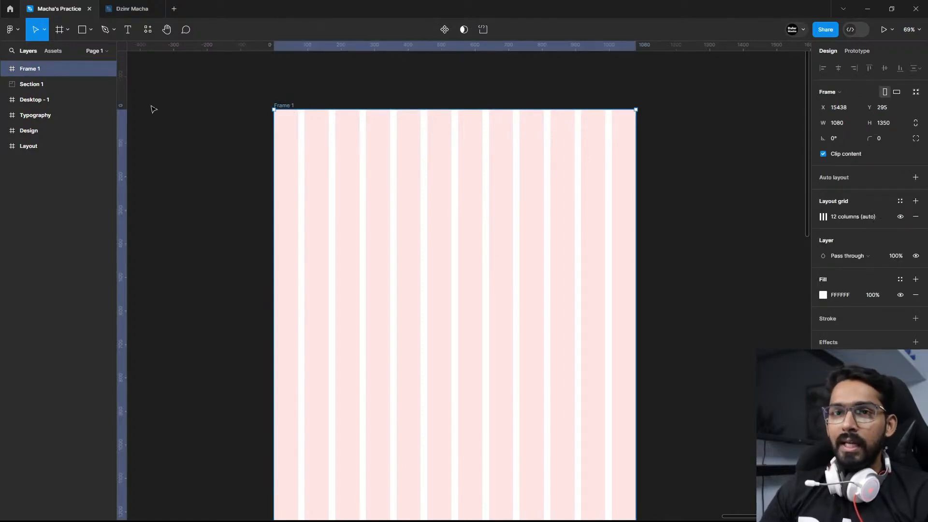
left_click(660, 197)
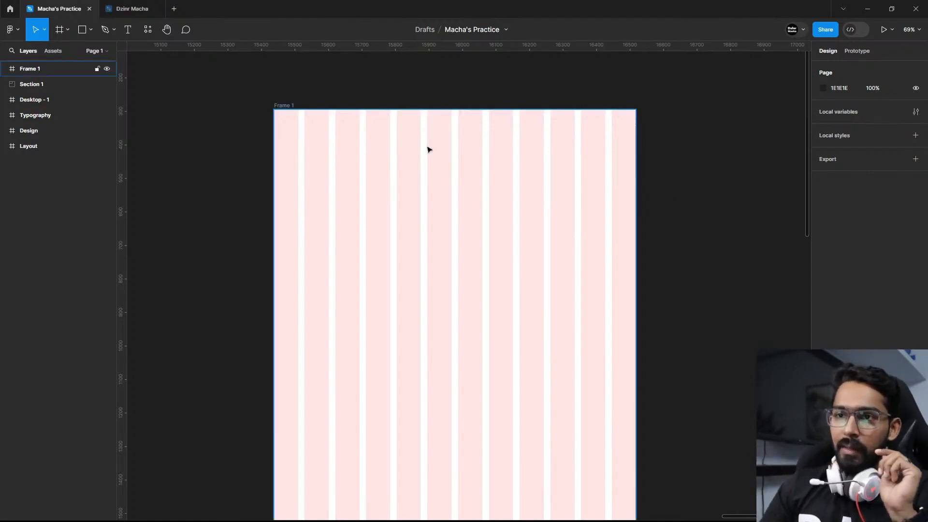
left_click(82, 29)
mouse_move(319, 200)
left_mouse_down()
mouse_move(425, 300)
mouse_move(425, 226)
mouse_move(358, 211)
left_mouse_up()
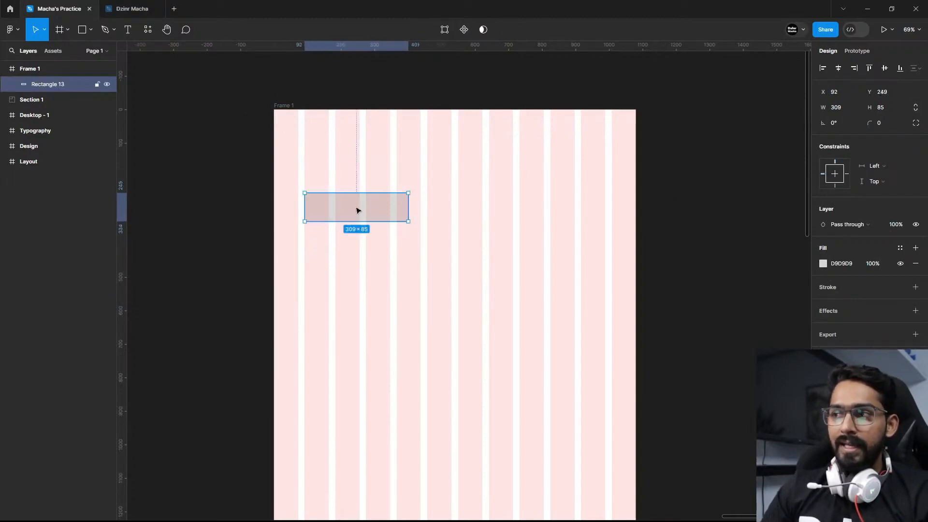
Examine the grey rectangle's X and Y position values relative to Frame 1.
left_click(899, 96)
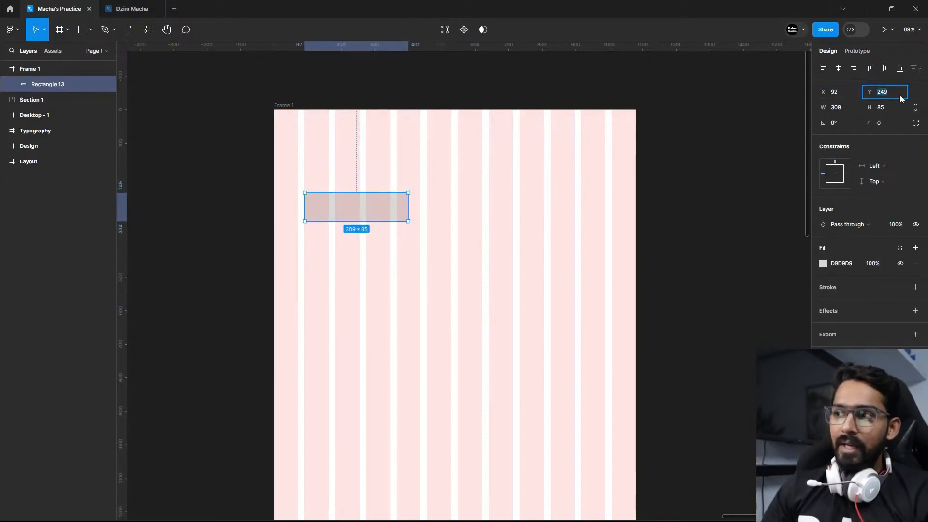
left_click(353, 88)
left_click(294, 107)
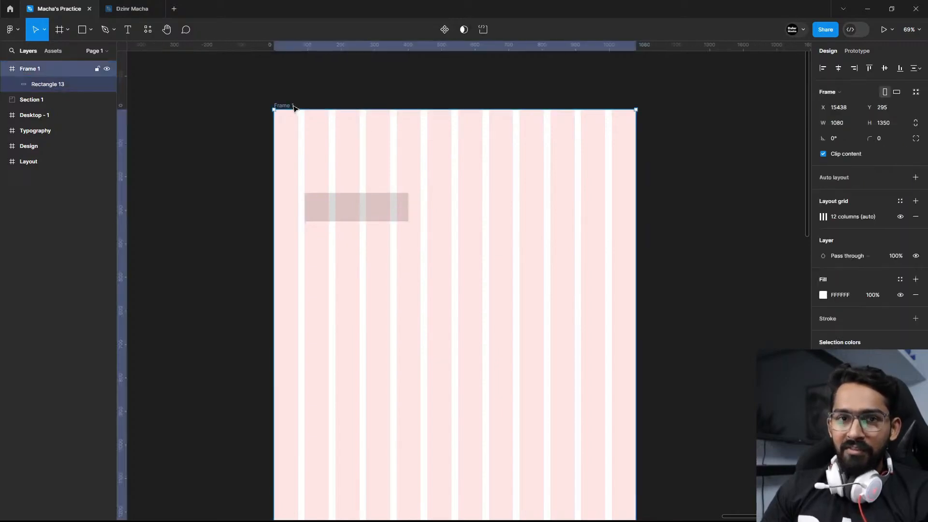
left_click(369, 208)
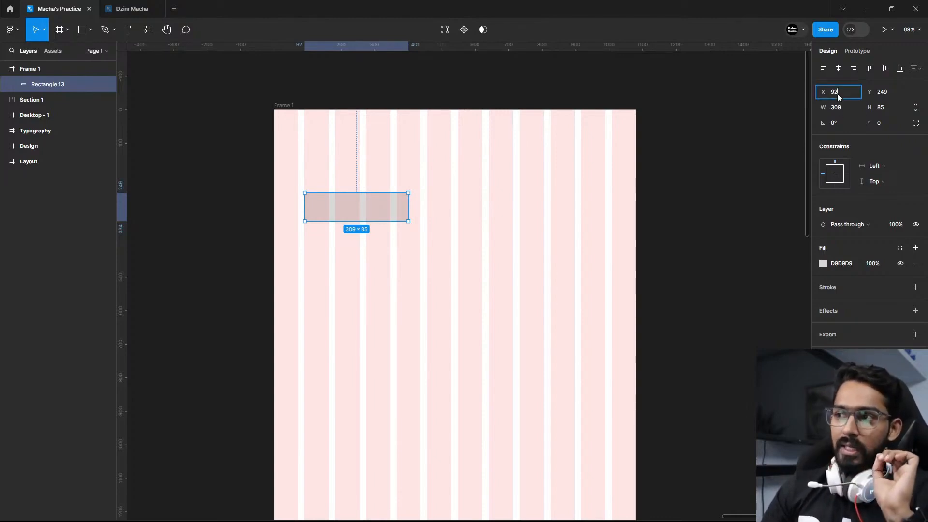
left_click(887, 91)
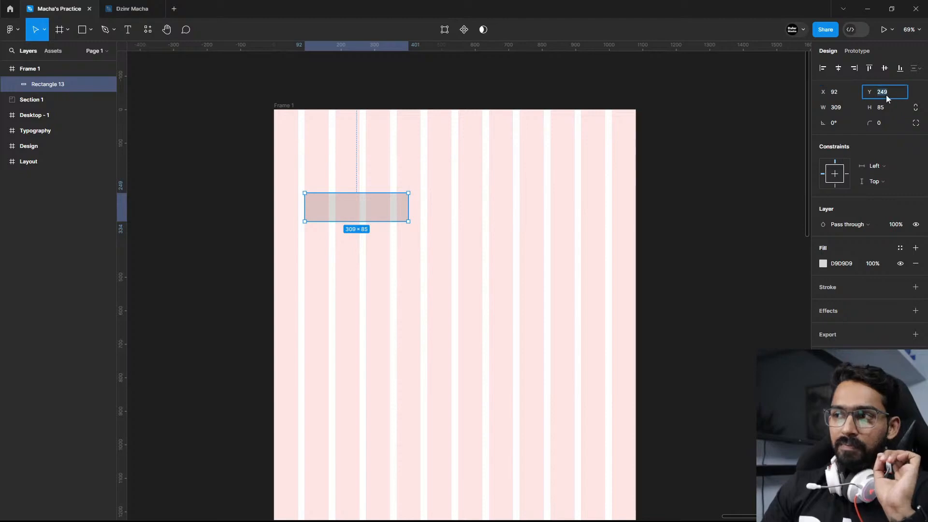
left_click(799, 180)
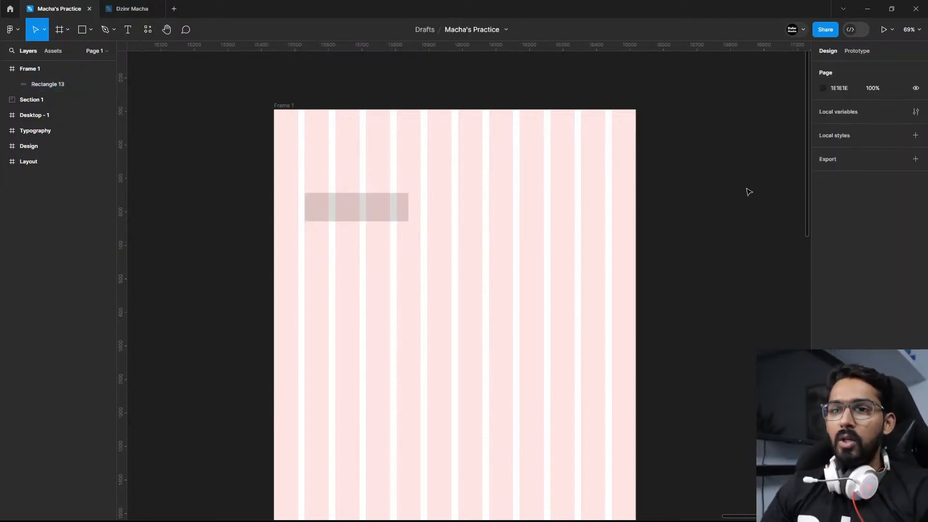
left_click(368, 202)
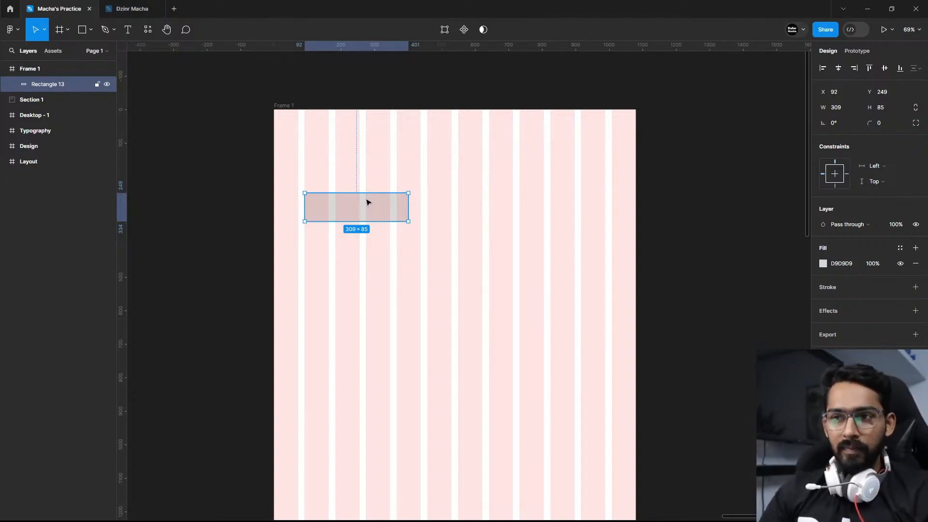
Move the grey rectangle up to Y 222 and delete it from Frame 1.
scroll(331, 203, "up", 2)
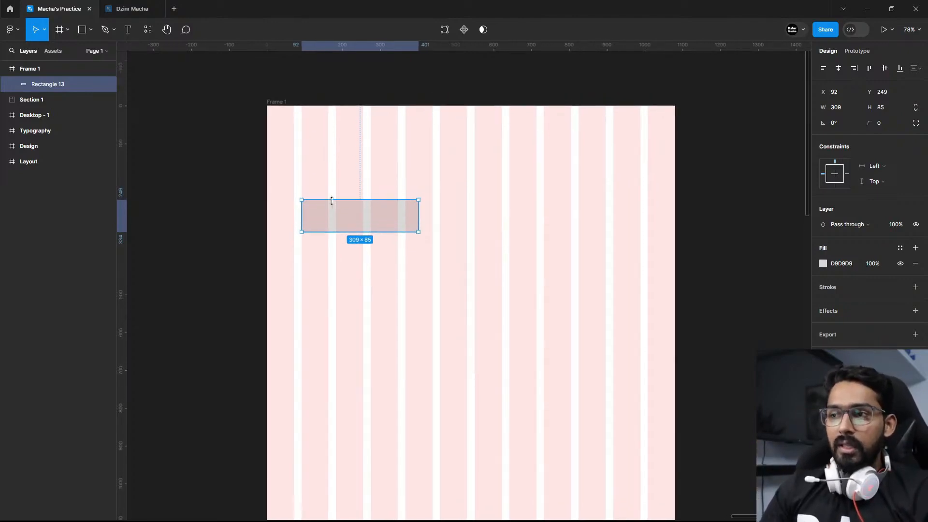
scroll(332, 203, "up", 2)
mouse_move(346, 220)
left_mouse_down()
mouse_move(354, 209)
mouse_move(345, 211)
left_mouse_up()
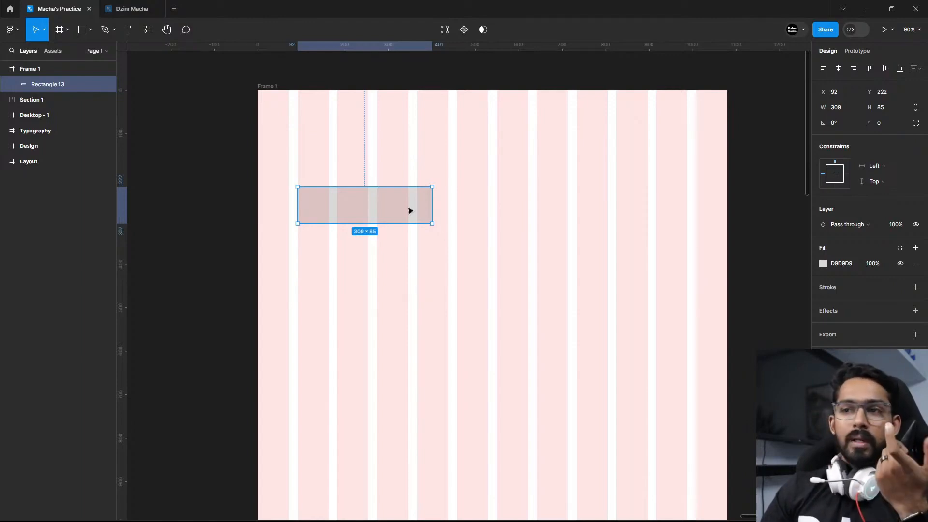
key("Delete")
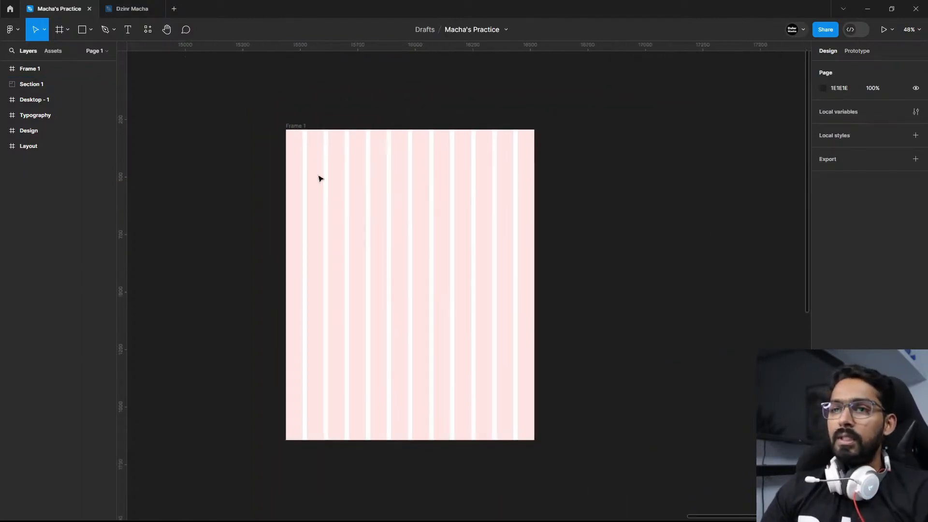
scroll(319, 176, "down", 3)
Switch to Chrome and search Google Images for "calculator" in a new tab.
left_click(299, 128)
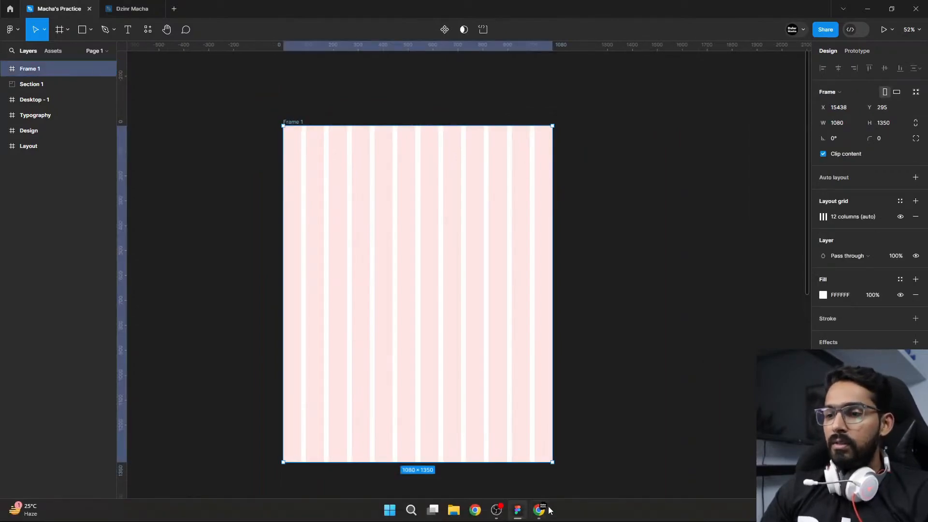
left_click(540, 511)
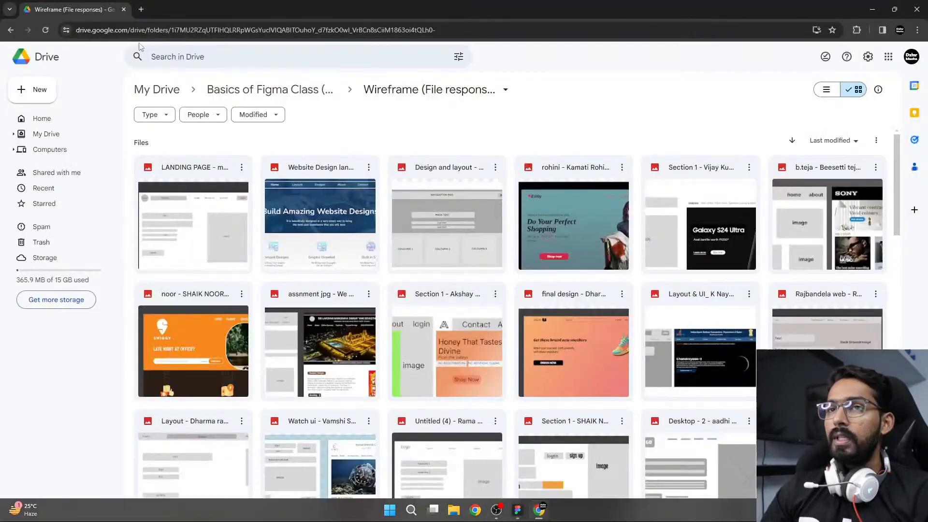
left_click(143, 11)
type("calculator")
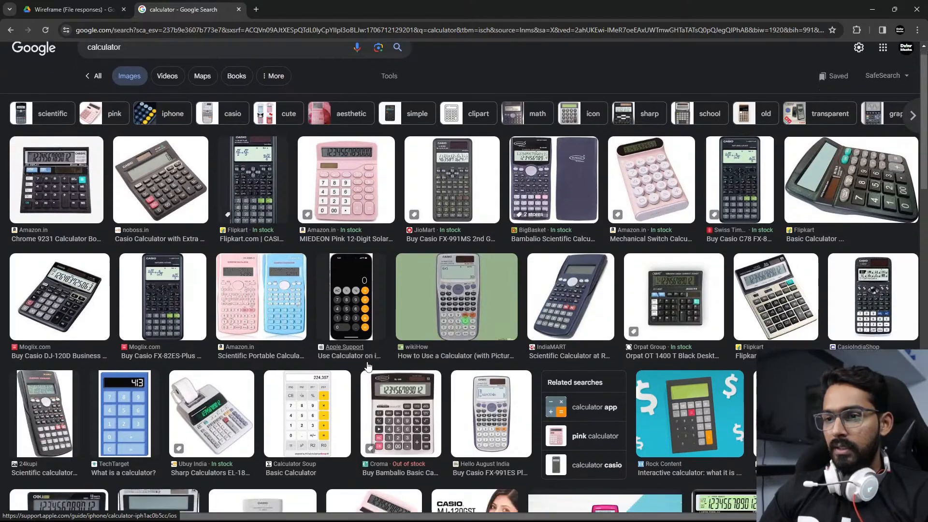
scroll(367, 366, "down", 3)
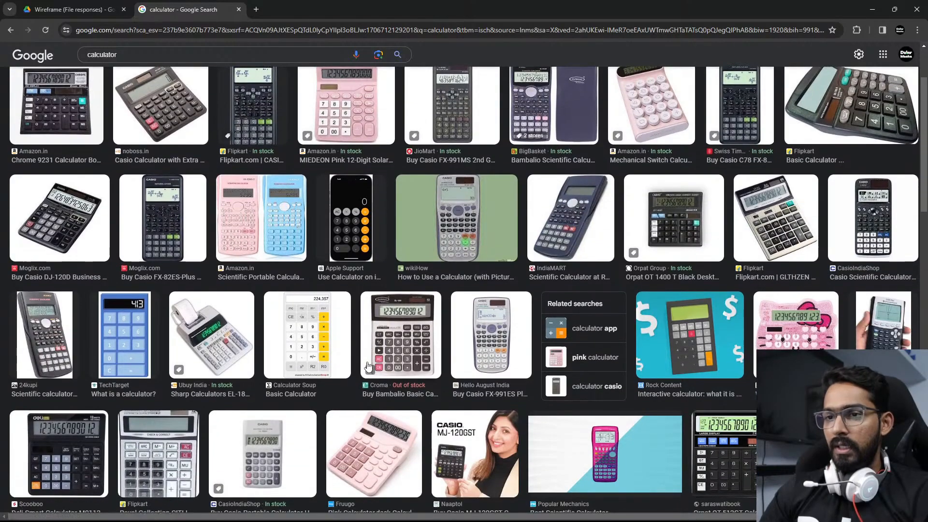
Preview the blue TechTarget calculator image and copy it to the clipboard.
left_click(138, 342)
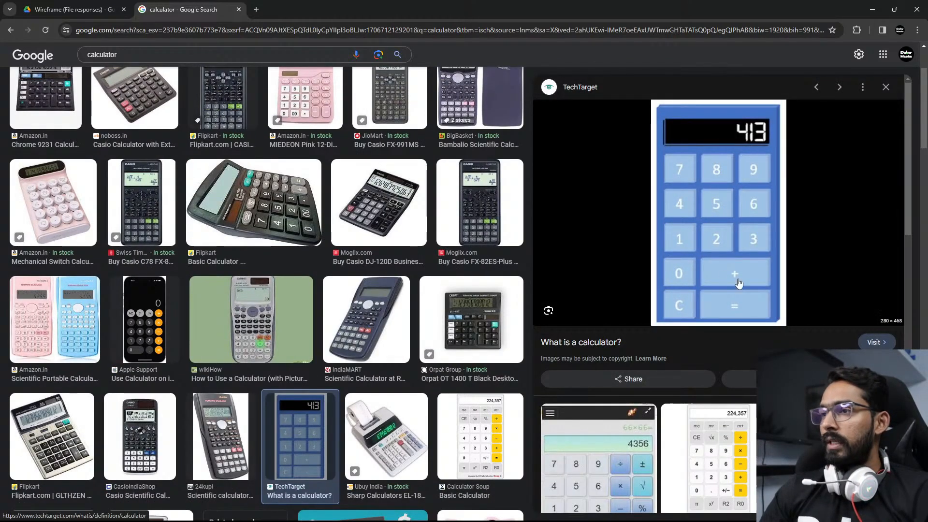
right_click(740, 178)
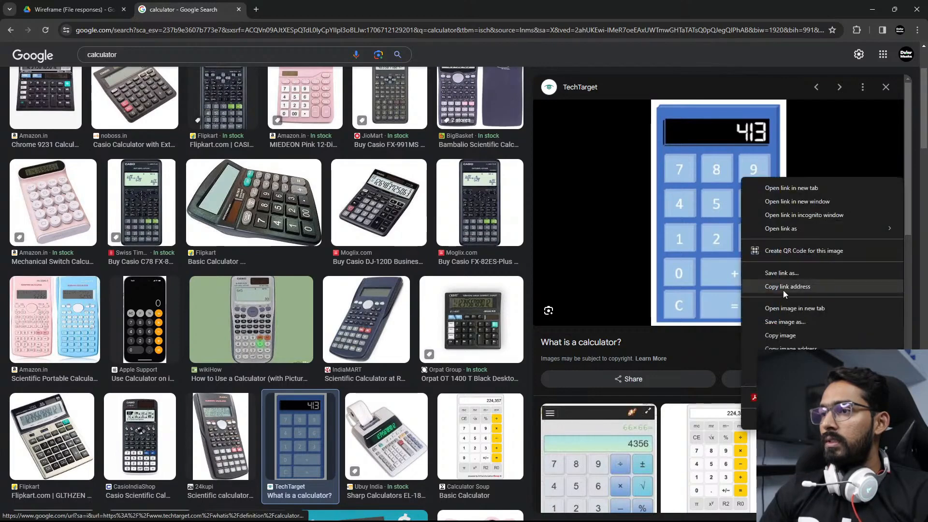
left_click(780, 335)
Switch back to Figma, paste the calculator image and place it on the canvas just left of Frame 1.
key("alt+Tab")
key("ctrl+v")
left_click_drag(325, 274, 389, 263)
Draw a rectangle in Frame 1 and fit it across the second and third columns at X 92, about 163 × 94.
left_click(375, 123)
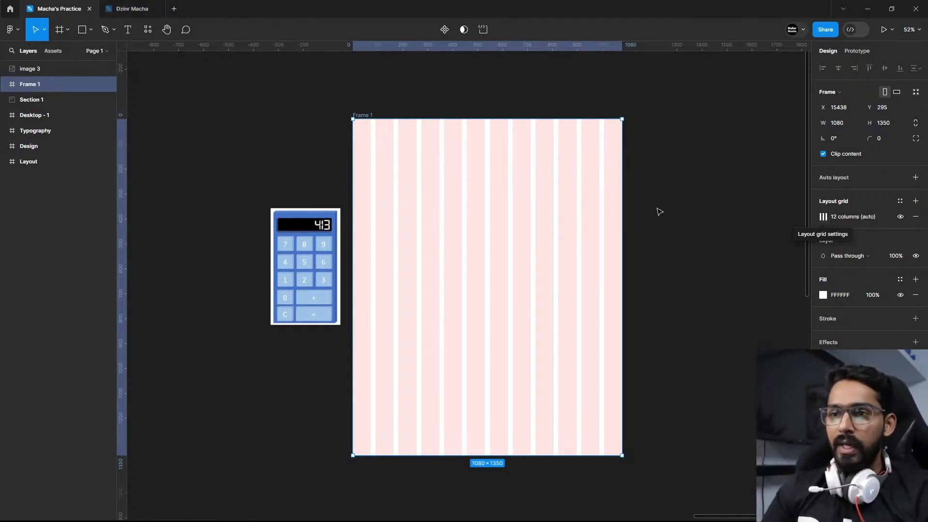
left_click(86, 33)
scroll(422, 259, "up", 3)
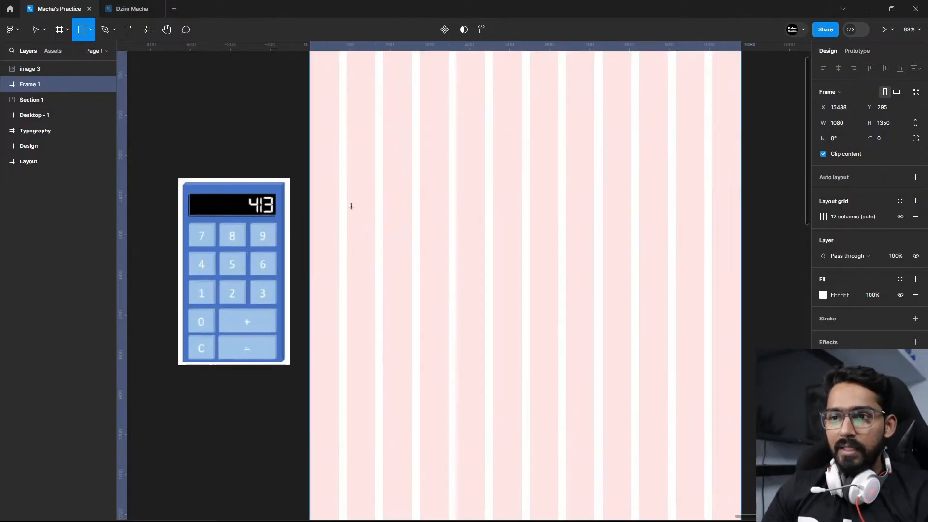
left_click_drag(356, 194, 433, 236)
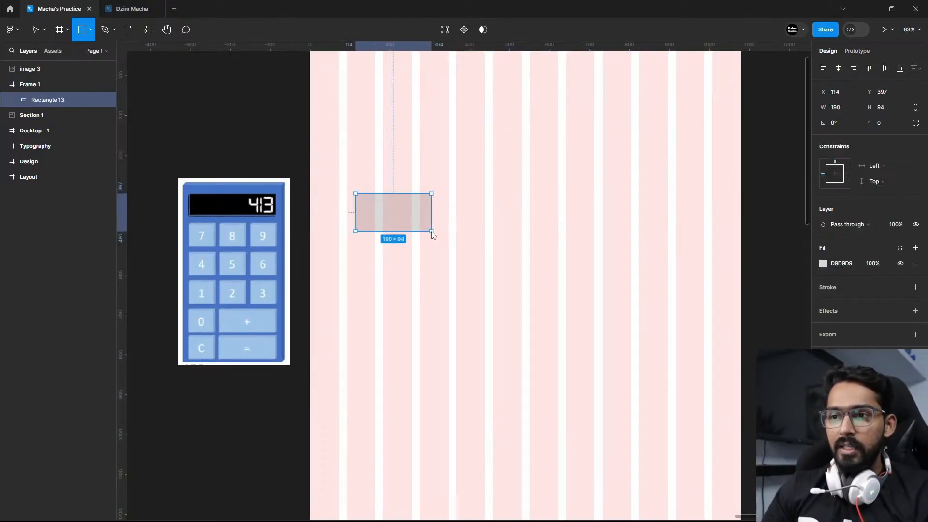
scroll(379, 241, "up", 2)
left_click_drag(383, 298, 411, 303)
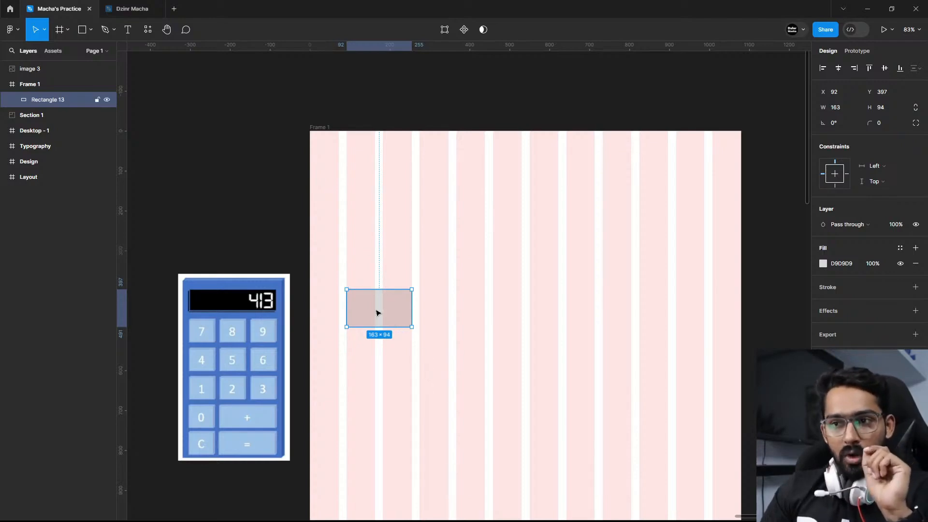
Examine how the rectangle's left and right edges line up with the layout columns at pixel level.
scroll(377, 312, "up", 4)
scroll(390, 314, "up", 5)
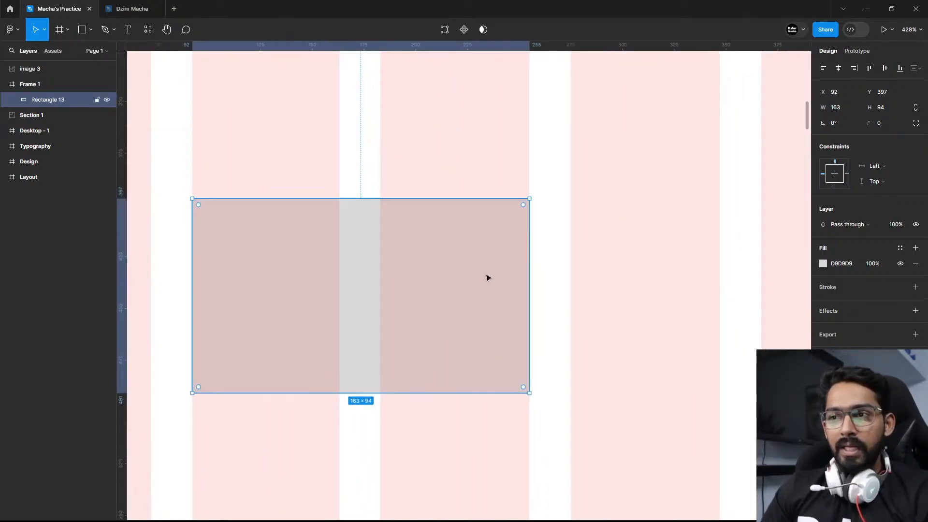
scroll(512, 267, "up", 4)
scroll(307, 294, "down", 4)
scroll(164, 211, "up", 4)
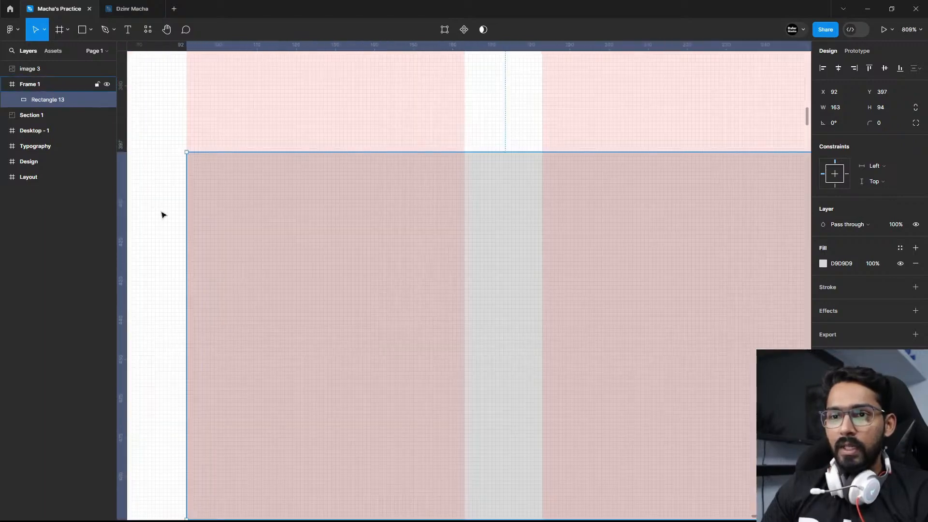
scroll(210, 178, "up", 3)
scroll(193, 177, "down", 3)
scroll(625, 207, "up", 4)
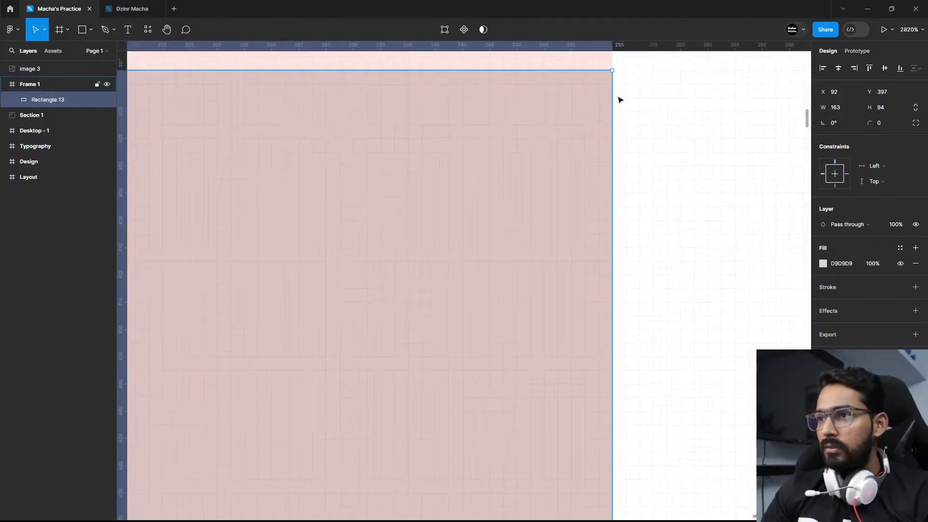
Duplicate the rectangle in Frame 1 onto the fourth and fifth columns at X 275 and inspect the gap between the two.
scroll(619, 99, "down", 4)
scroll(437, 248, "down", 4)
scroll(436, 249, "up", 2)
scroll(435, 258, "down", 1)
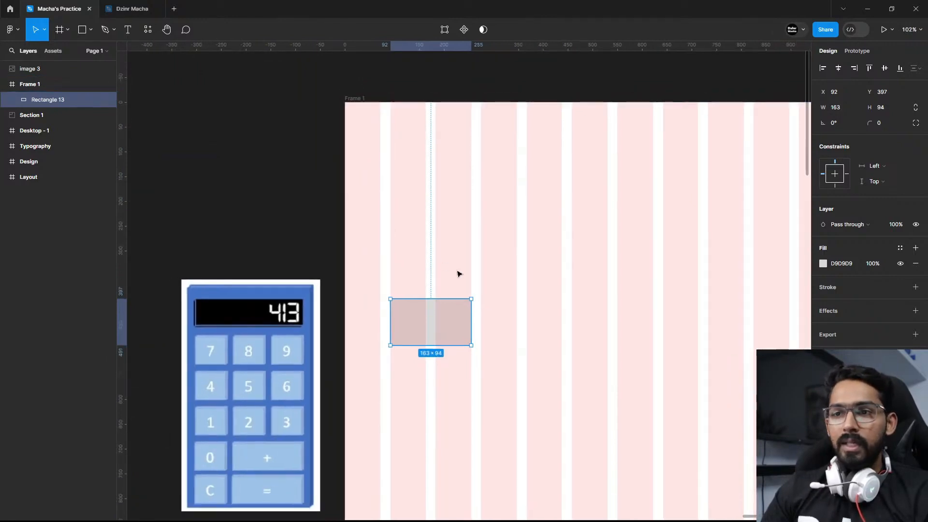
scroll(457, 342, "down", 3)
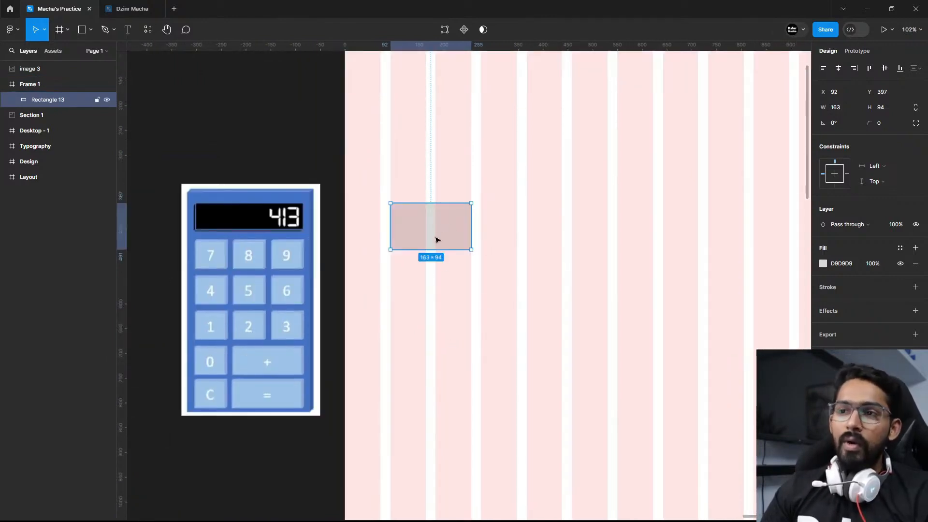
left_click_drag(439, 223, 530, 225)
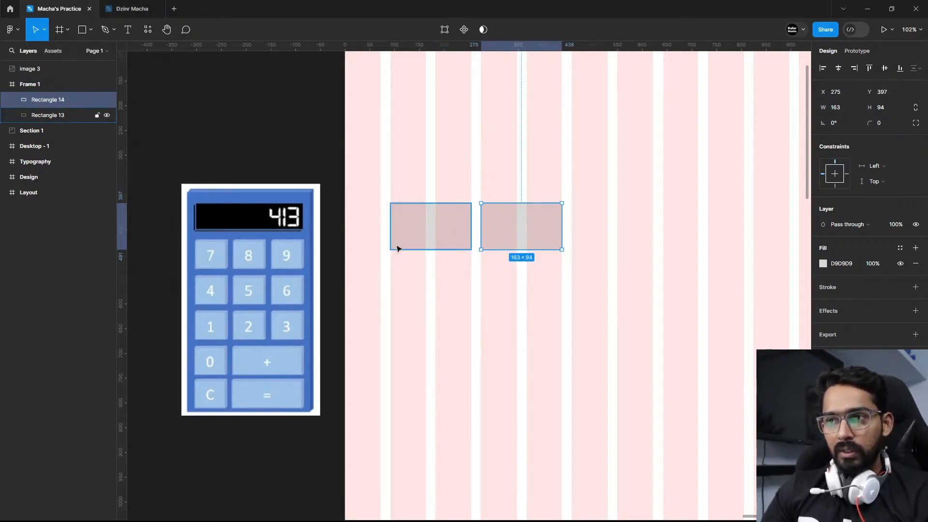
scroll(481, 231, "up", 5)
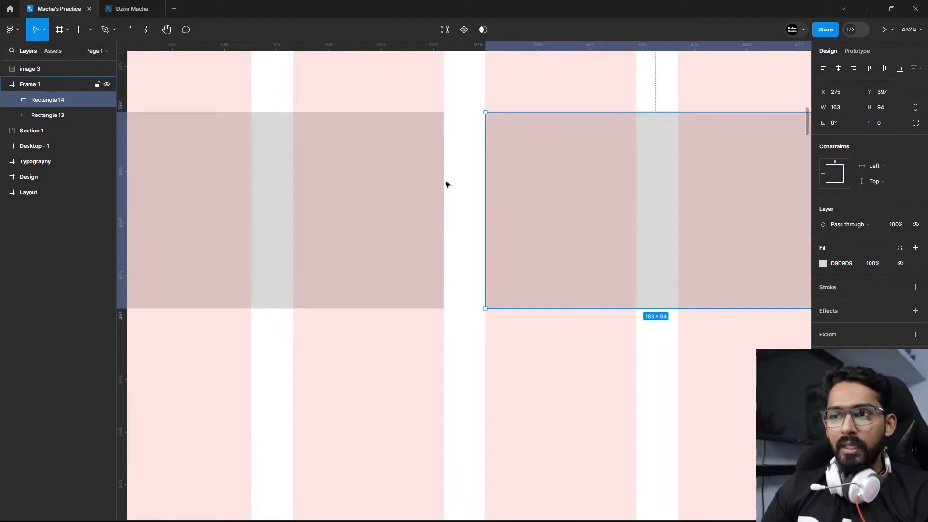
scroll(445, 182, "down", 5)
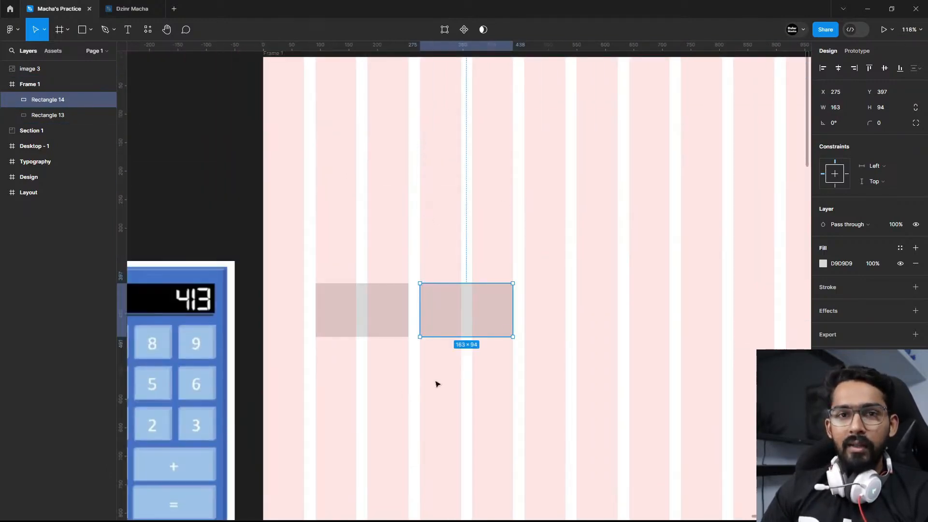
Remove both test rectangles from Frame 1 and reposition the calculator image beside it at X 15093, Y 611.
scroll(404, 310, "down", 3)
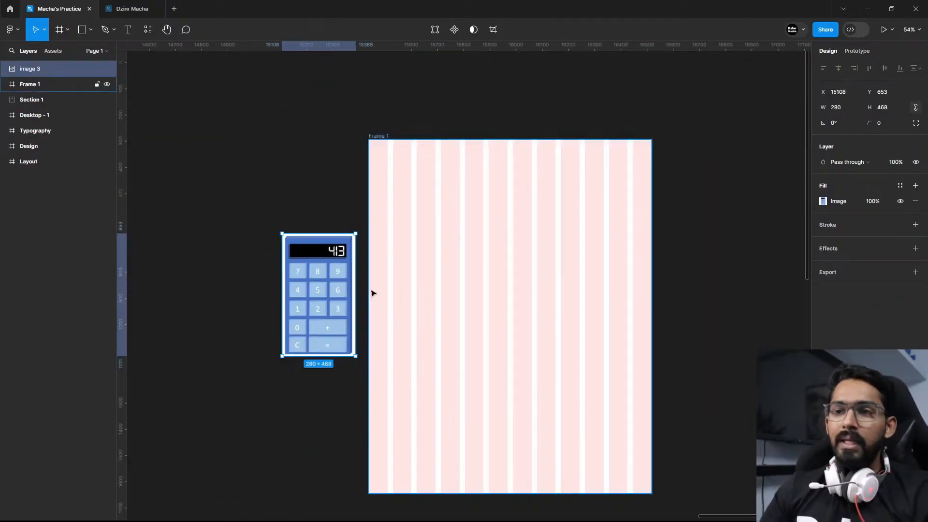
scroll(372, 292, "up", 2)
left_click_drag(310, 243, 306, 229)
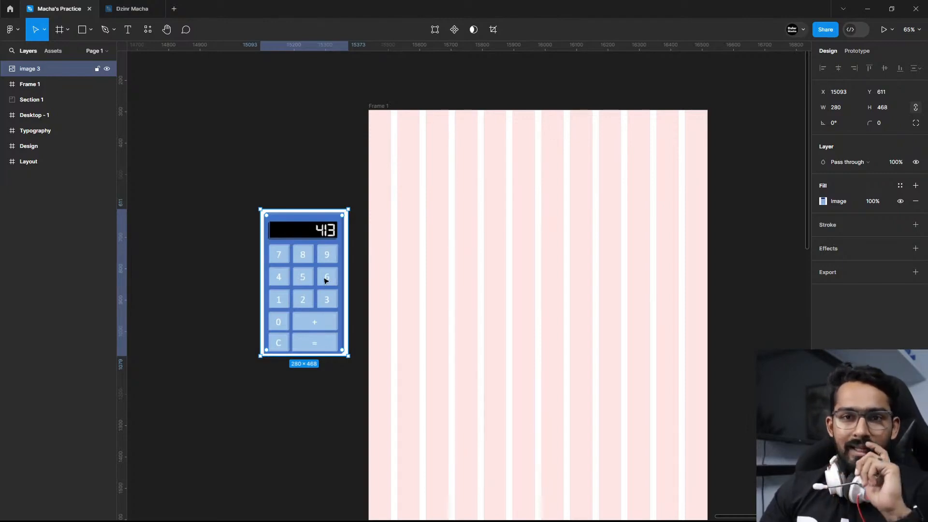
scroll(286, 252, "down", 1)
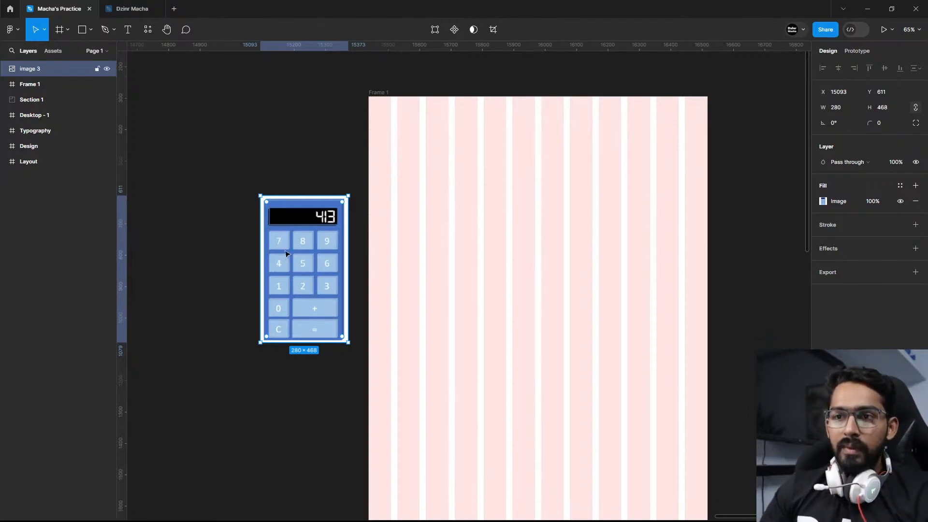
scroll(286, 252, "right", 2)
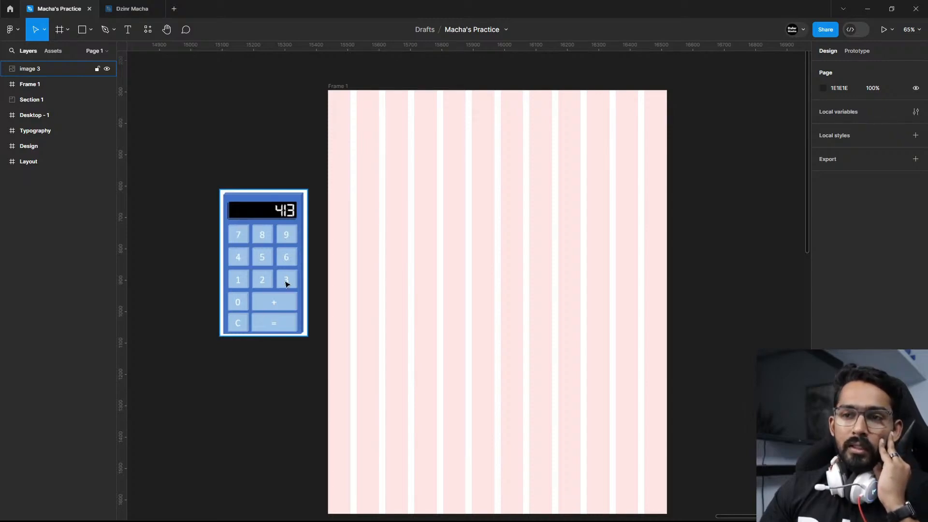
Set the column count of Frame 1's layout grid to 3.
left_click(347, 89)
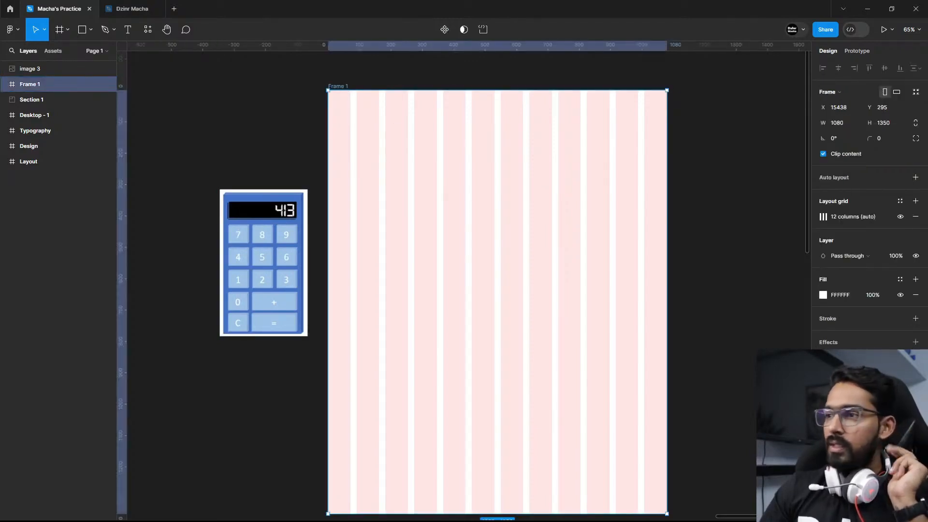
left_click(823, 218)
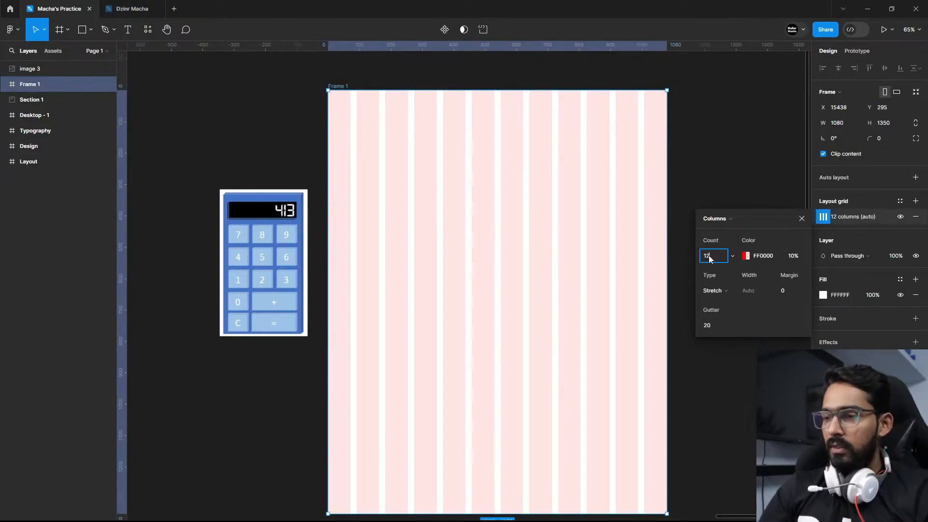
key("BackSpace")
key("BackSpace")
type("3")
key("Return")
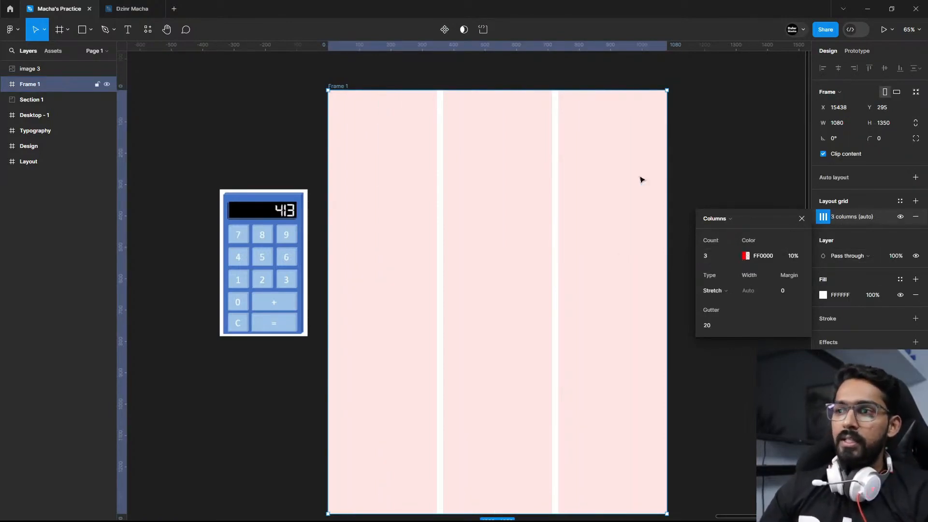
left_click(678, 150)
scroll(414, 249, "down", 1)
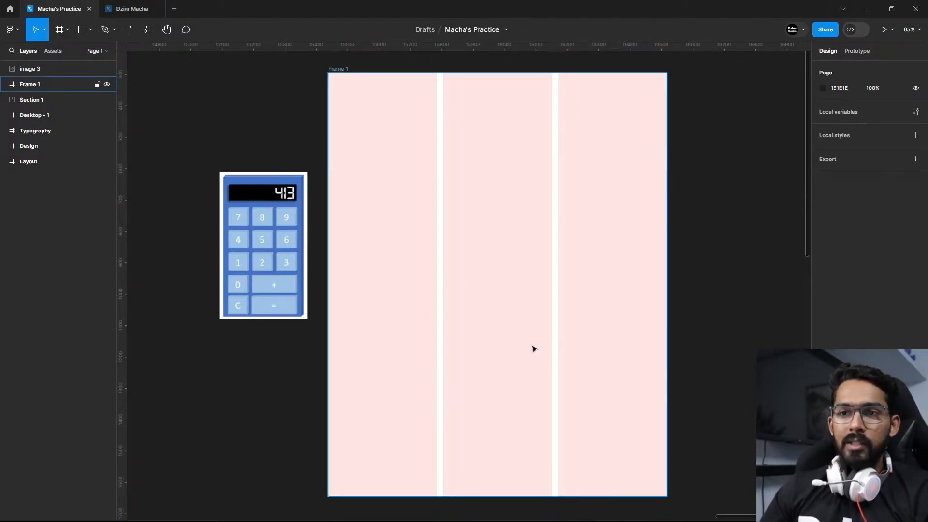
Set the margin of Frame 1's column layout grid to 30.
scroll(534, 348, "up", 2)
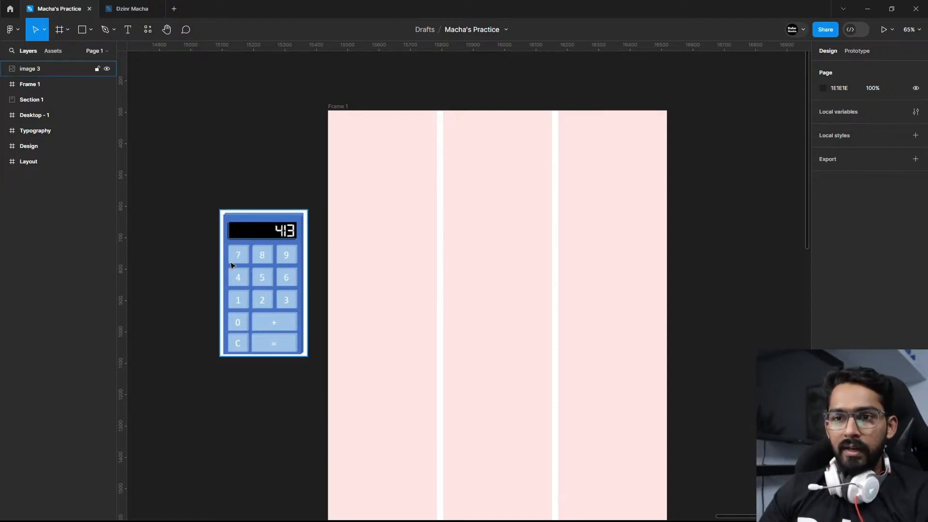
scroll(230, 272, "up", 5)
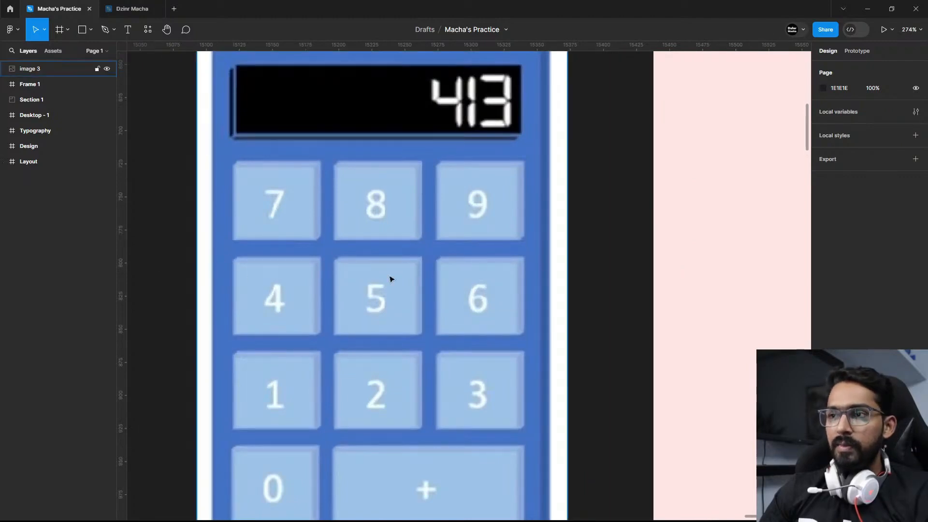
scroll(223, 256, "down", 5)
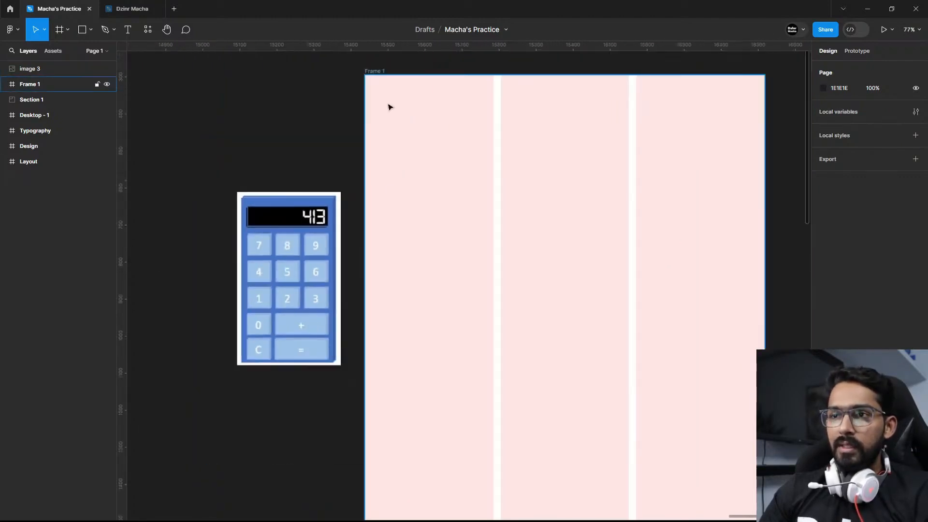
left_click(381, 72)
left_click_drag(579, 136, 505, 145)
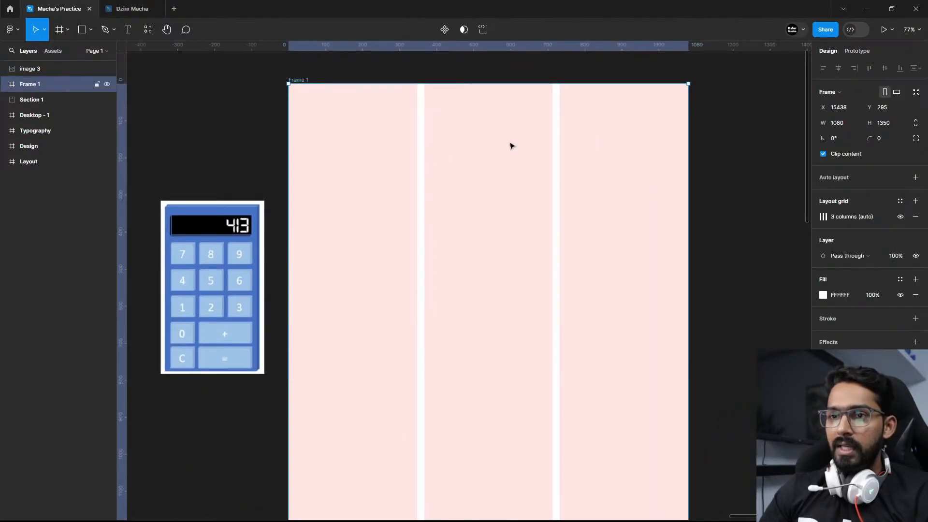
left_click(824, 295)
left_click(823, 217)
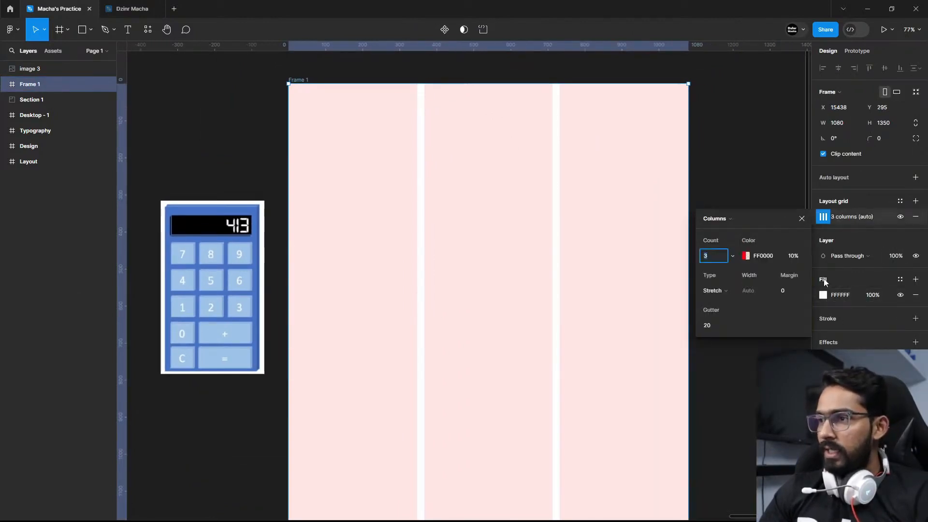
left_click(786, 293)
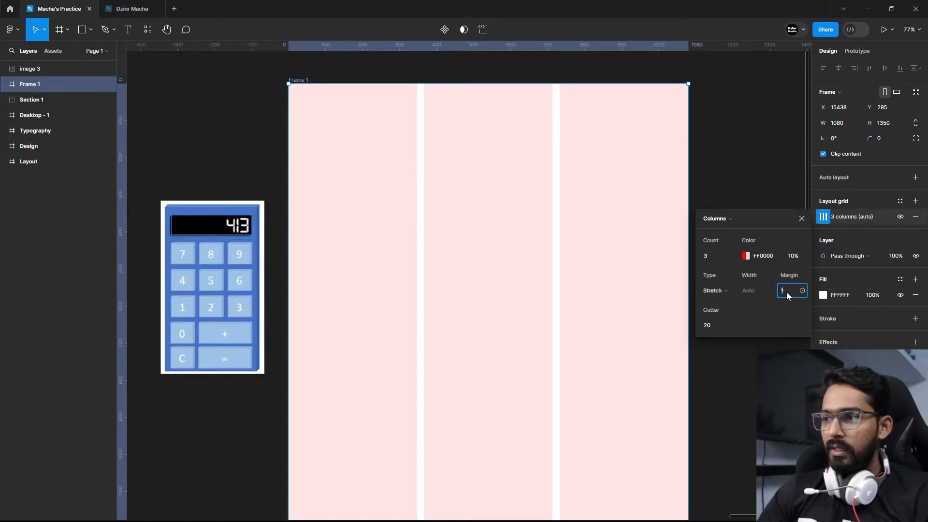
key("Up")
key("Up")
key("Up")
key("Up")
key("Up")
key("Up")
key("Up")
key("Up")
key("Up")
key("Up")
key("Up")
key("Up")
key("Up")
key("Up")
key("Up")
key("Up")
key("Up")
key("Up")
key("Up")
key("Up")
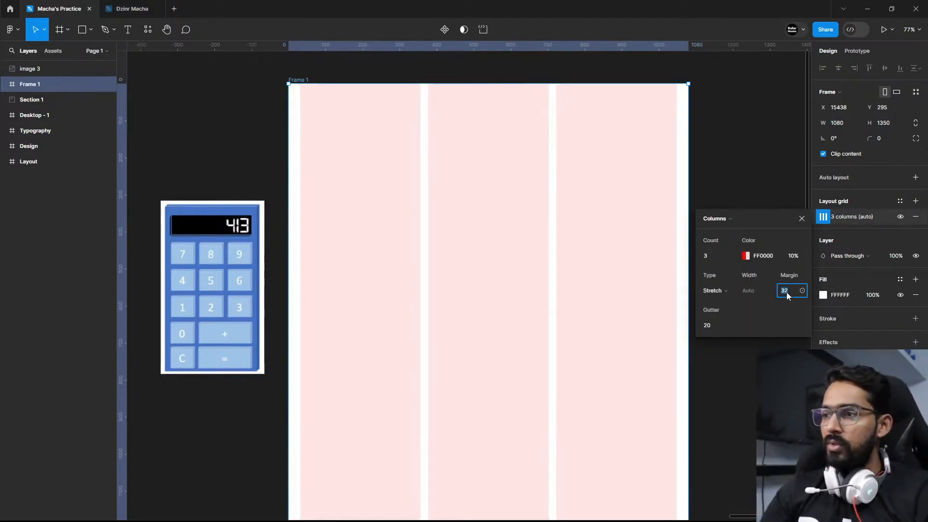
key("Up")
key("Up")
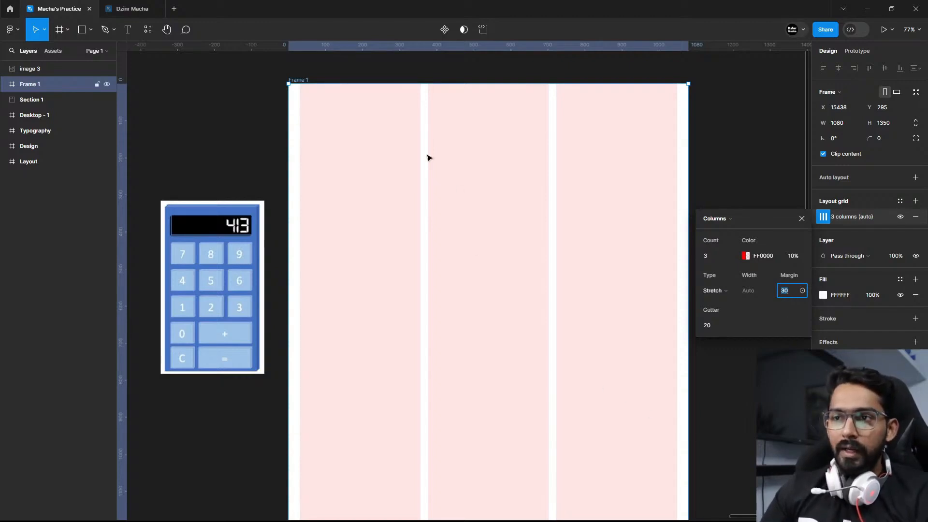
key("Return")
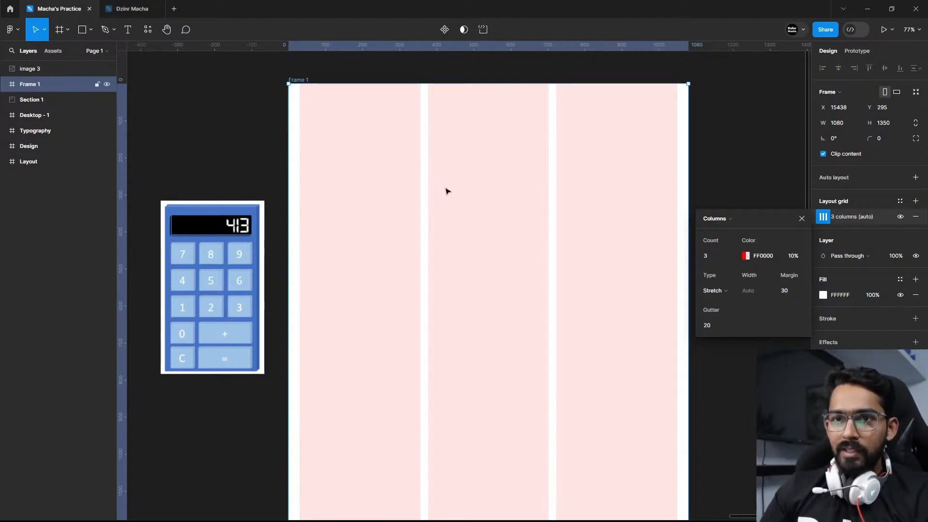
Set the gutter of Frame 1's column layout grid to 30.
key("Up")
key("Up")
key("Up")
key("Up")
key("Up")
key("Up")
key("Up")
key("Up")
key("Up")
key("Up")
key("Up")
key("Up")
key("Up")
key("Up")
key("Up")
key("Up")
key("Up")
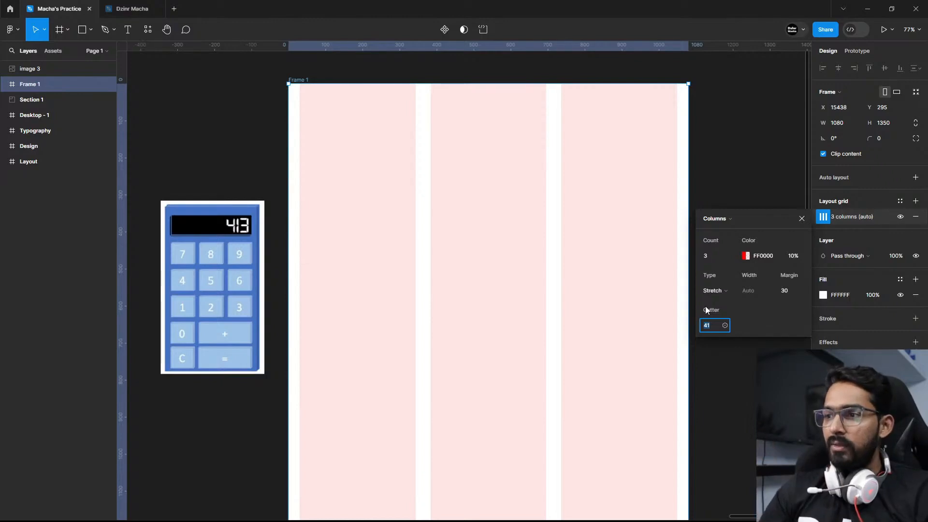
key("Down")
key("Down")
key("Down")
key("Down")
key("Down")
key("Down")
key("Down")
key("Down")
key("Down")
key("Down")
key("Down")
key("Down")
key("Down")
key("Down")
key("Down")
key("Down")
key("Down")
key("Down")
key("Down")
key("Down")
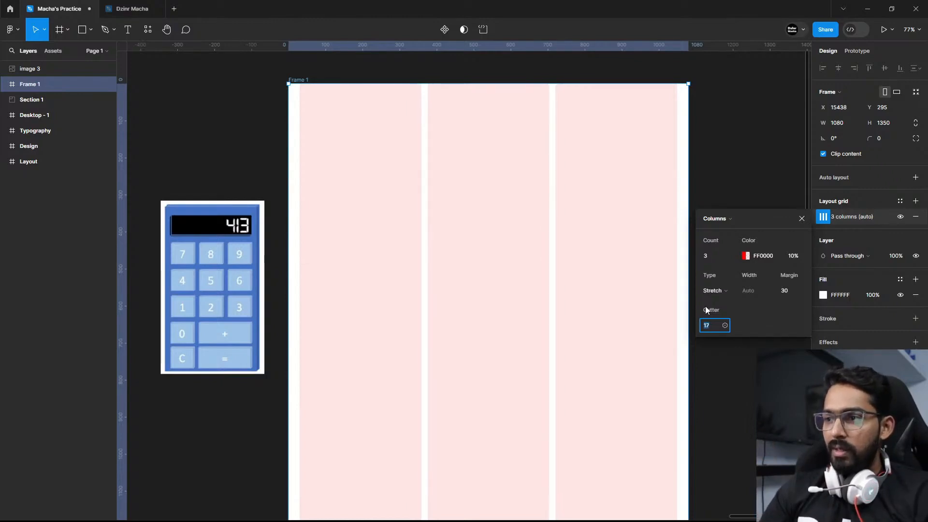
key("Up")
key("Up")
key("Up")
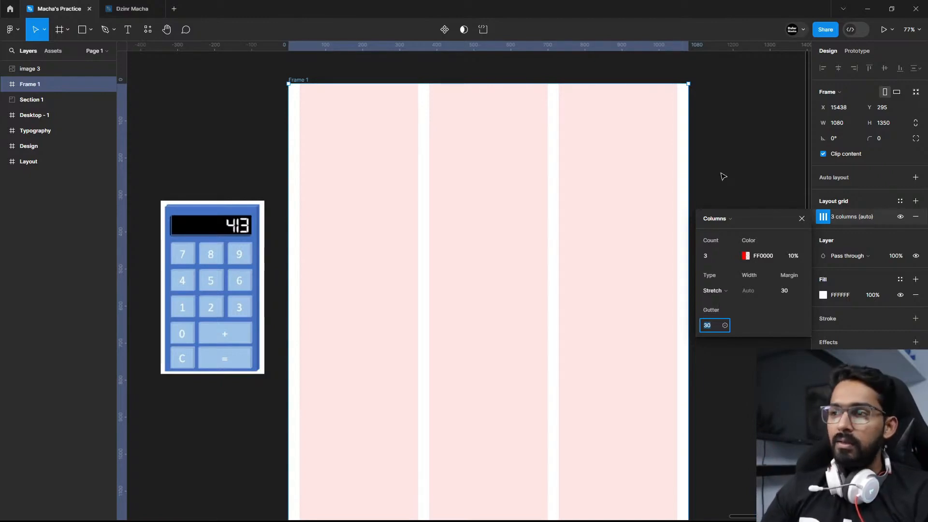
left_click(739, 163)
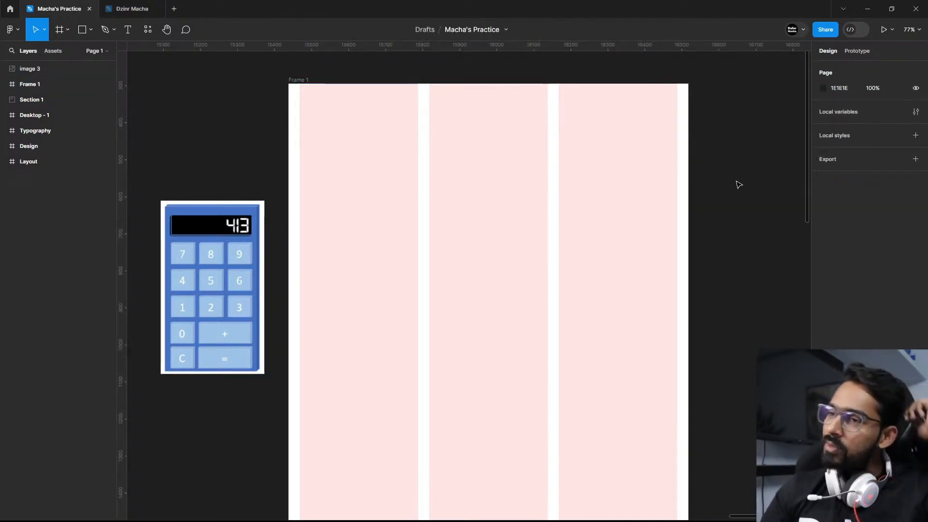
Enlarge the calculator image to 672 × 1122 and place it left of Frame 1 at X 14607, Y 378.
scroll(705, 205, "down", 2)
scroll(677, 227, "down", 5)
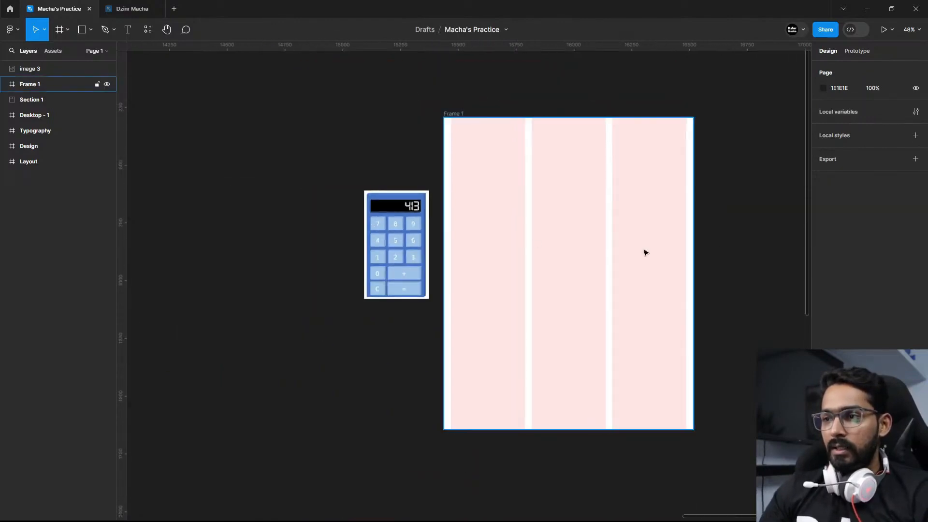
left_click(423, 218)
left_click(423, 218)
scroll(435, 207, "right", 2)
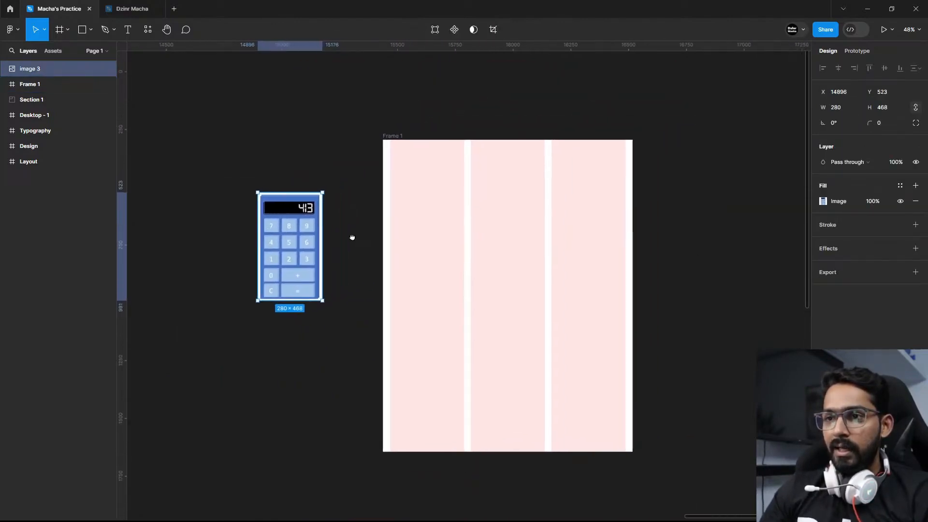
scroll(352, 238, "up", 3)
scroll(419, 257, "right", 2)
scroll(350, 238, "down", 1)
left_click_drag(209, 209, 247, 210)
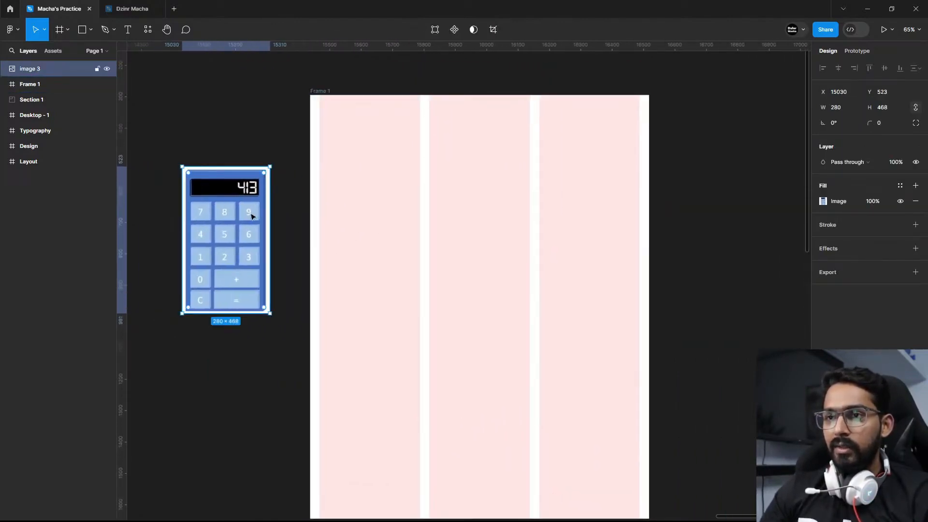
left_click_drag(241, 302, 204, 493)
scroll(463, 417, "left", 3)
left_click_drag(409, 355, 345, 313)
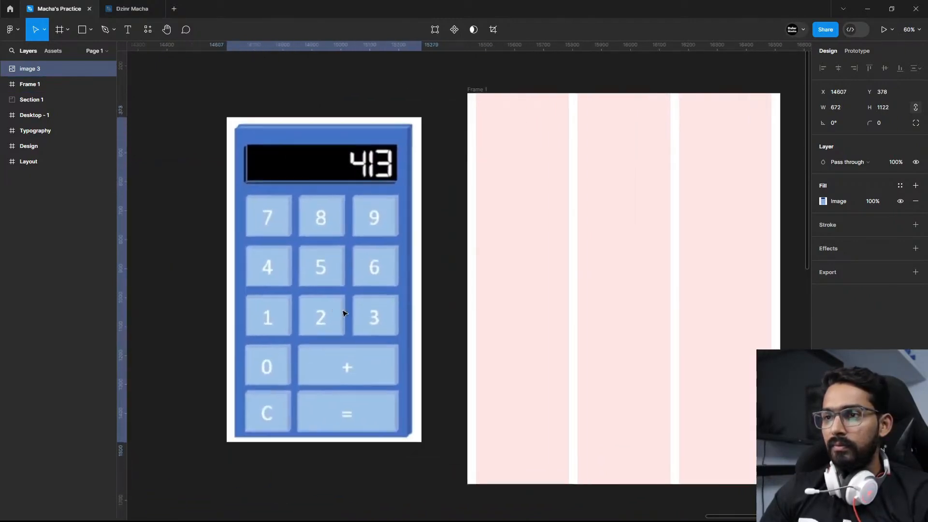
scroll(578, 261, "right", 3)
scroll(581, 264, "right", 1)
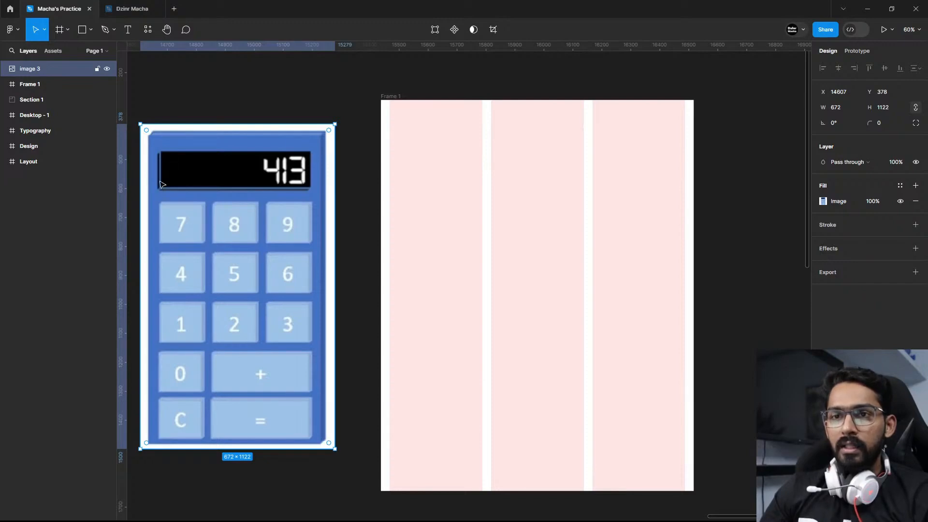
Draw a 1020 × 150 rectangle across all three columns near the top of Frame 1, placed at X 30, Y 133.
left_click(82, 30)
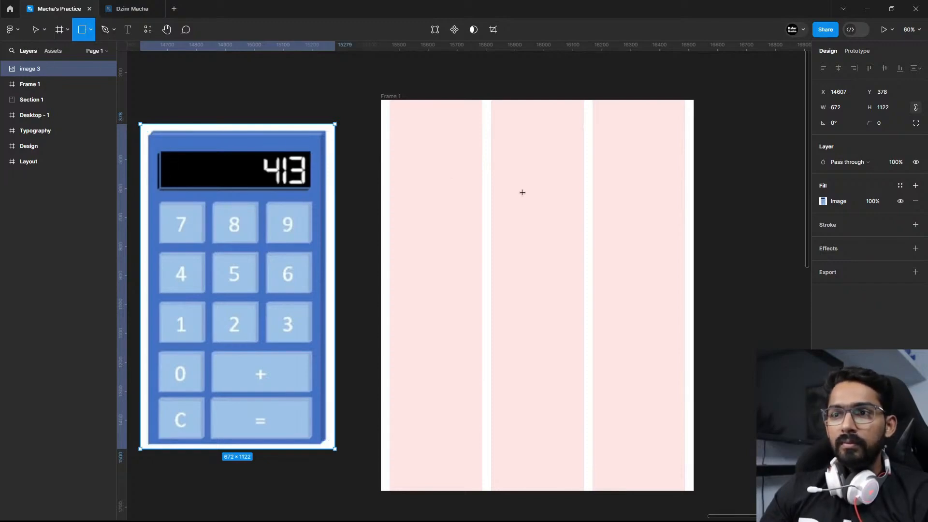
mouse_move(416, 154)
left_mouse_down()
mouse_move(656, 180)
mouse_move(587, 162)
mouse_move(685, 149)
left_mouse_up()
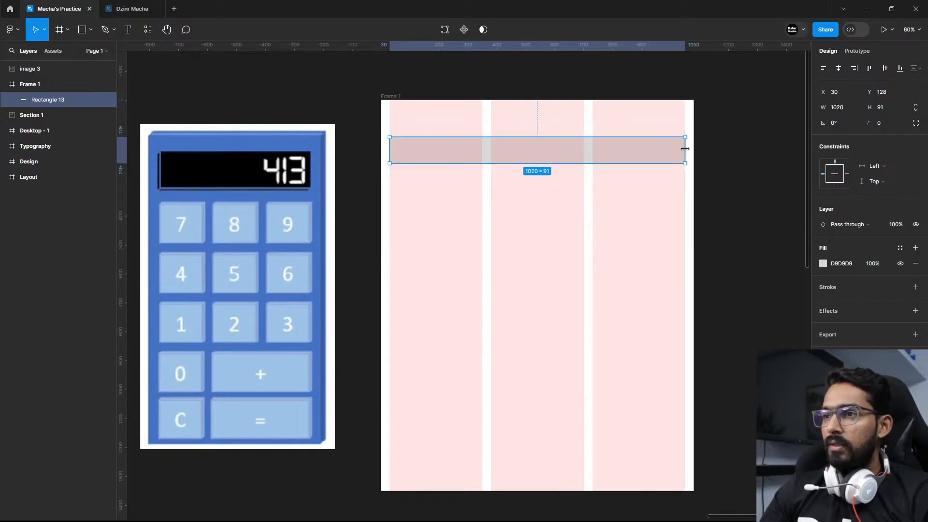
left_click(886, 111)
type("150")
key("Return")
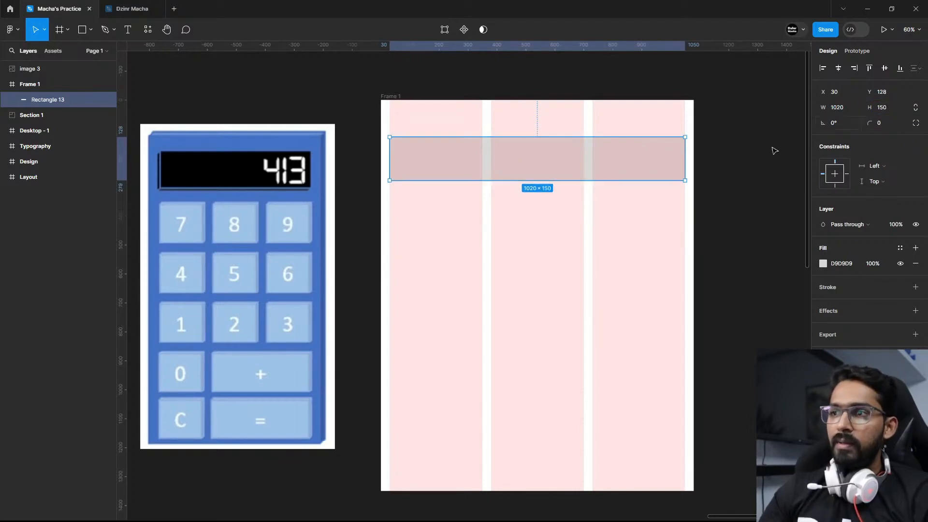
mouse_move(558, 167)
left_mouse_down()
mouse_move(557, 155)
mouse_move(559, 171)
left_mouse_up()
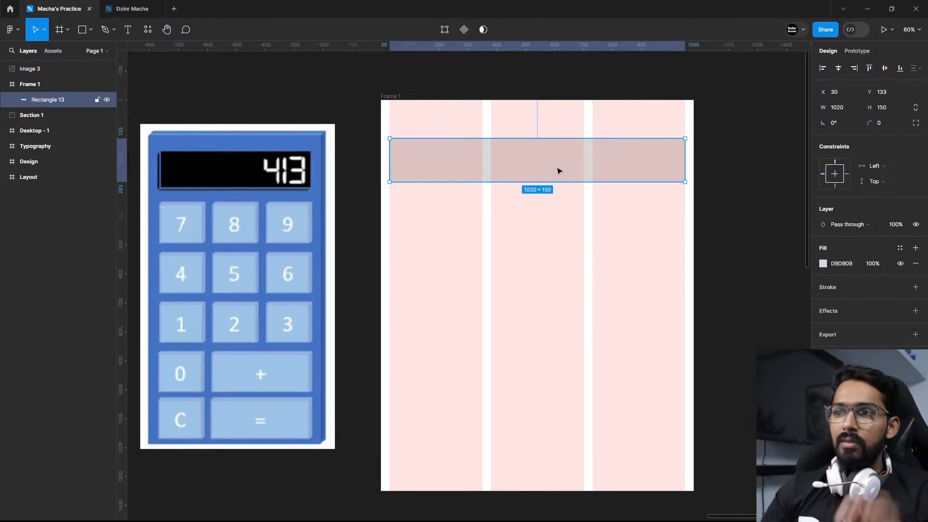
Duplicate the full-width rectangle below itself at Y 338 and narrow the copy to 320 wide, filling only the first column.
left_click_drag(555, 171, 555, 230)
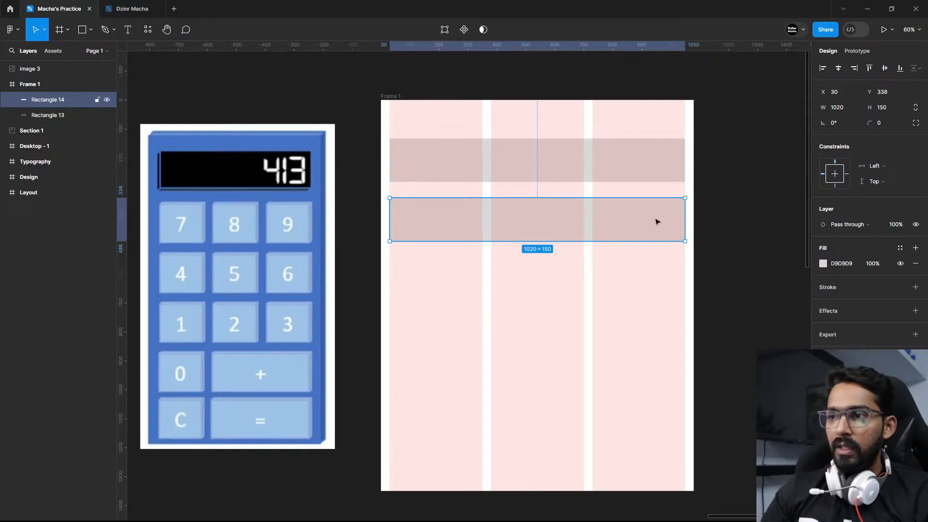
left_click_drag(689, 221, 482, 215)
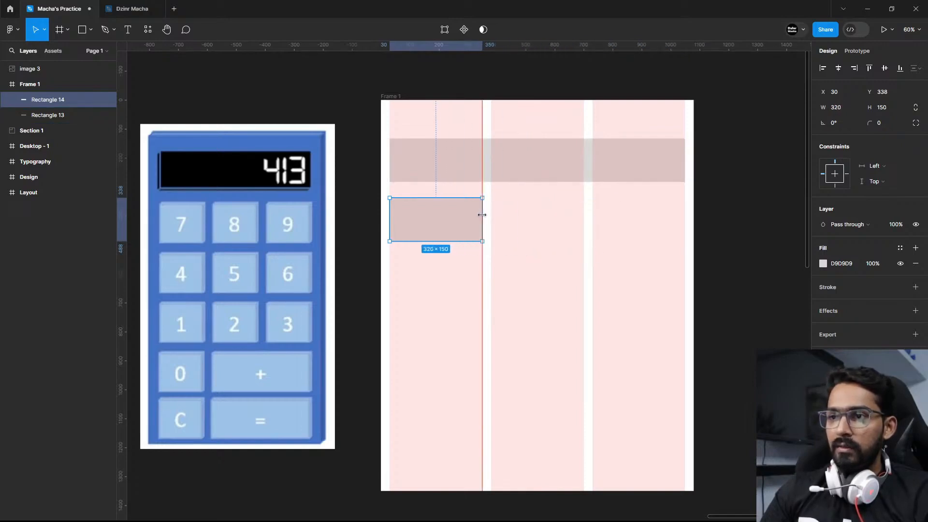
left_click(785, 284)
Duplicate the 320 × 150 rectangle into the second and third columns to complete the first row of keys.
left_click(452, 228)
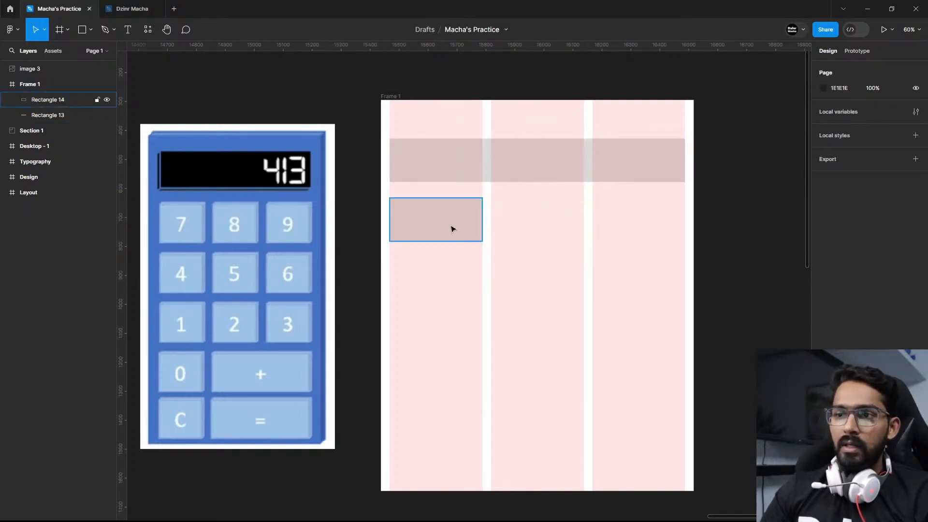
left_click_drag(444, 236, 559, 232)
key("ctrl+d")
left_click(766, 254)
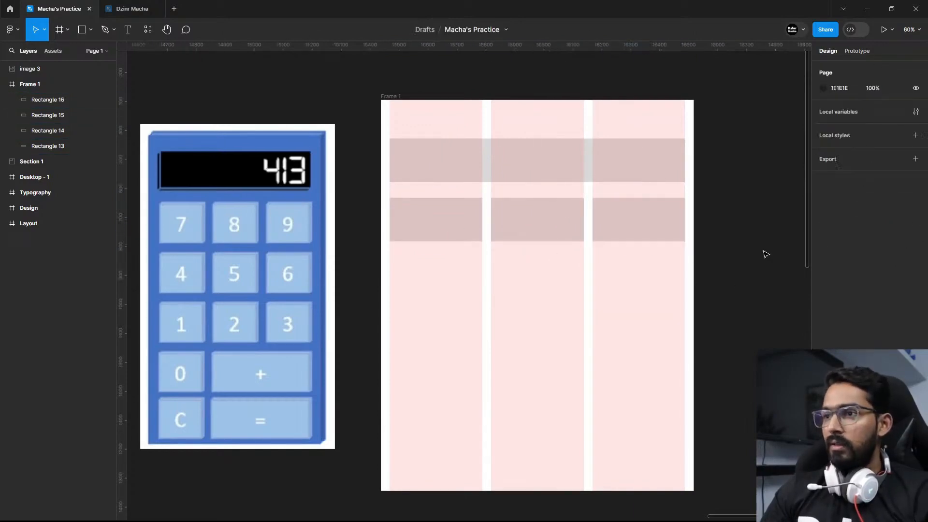
Duplicate the row of three key rectangles below itself at Y 543.
left_click(437, 224)
left_click(536, 227, "shift")
left_click(631, 223, "shift")
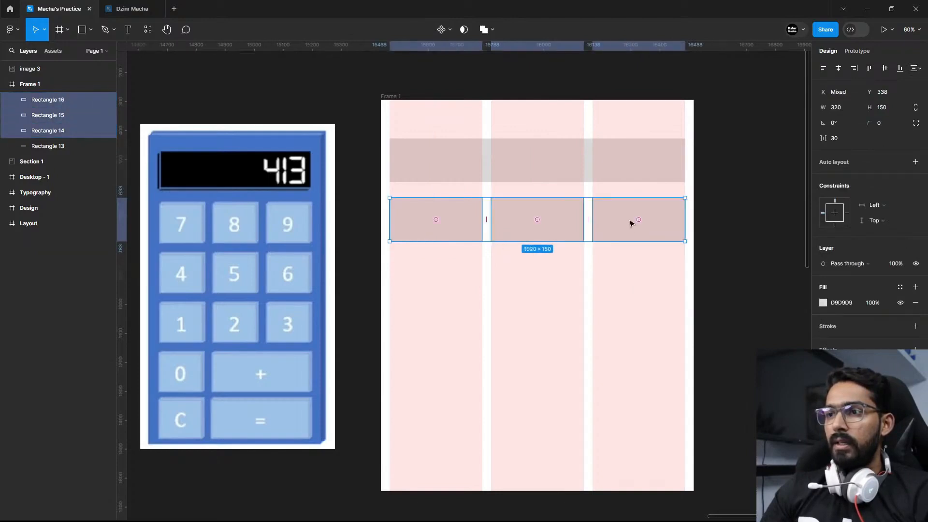
left_click_drag(619, 220, 613, 282)
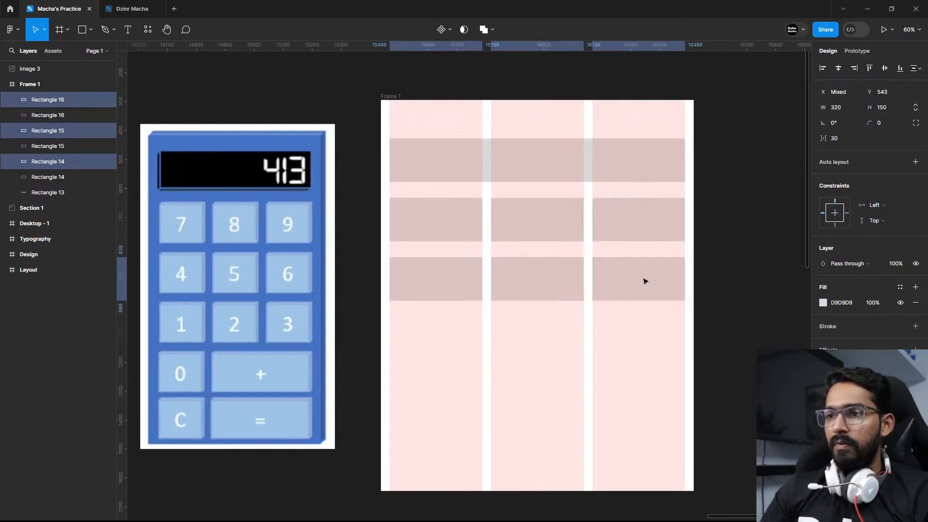
Duplicate both rows of key rectangles together below the existing ones, keeping the 55 vertical spacing.
left_click(596, 222, "shift")
left_click(430, 221, "shift")
left_click(537, 222, "shift")
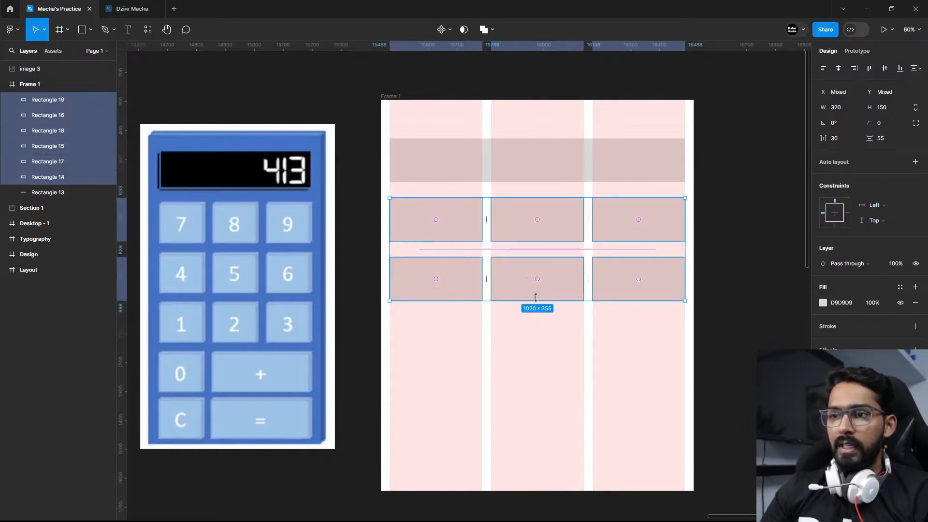
left_click_drag(553, 284, 554, 400)
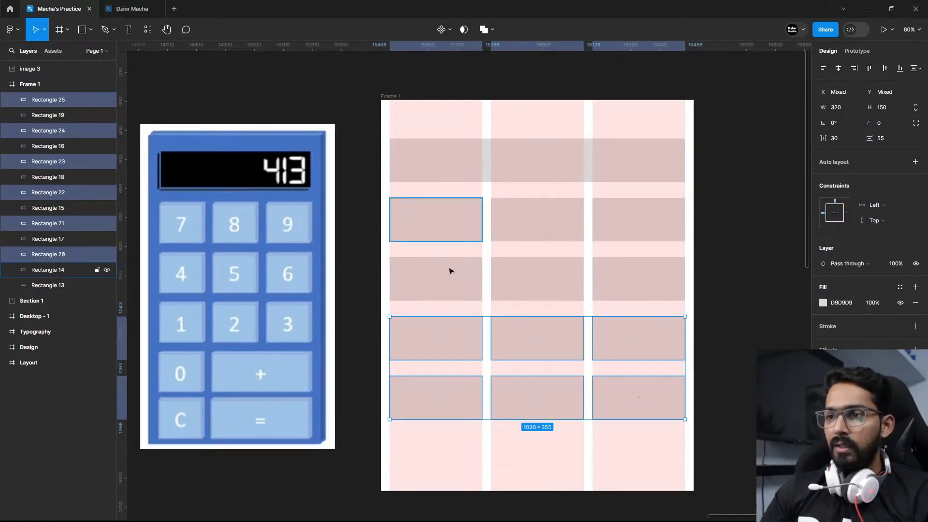
Duplicate the lowest row of three key rectangles to Y 1158 as the last row.
scroll(454, 383, "down", 1)
left_click(459, 369)
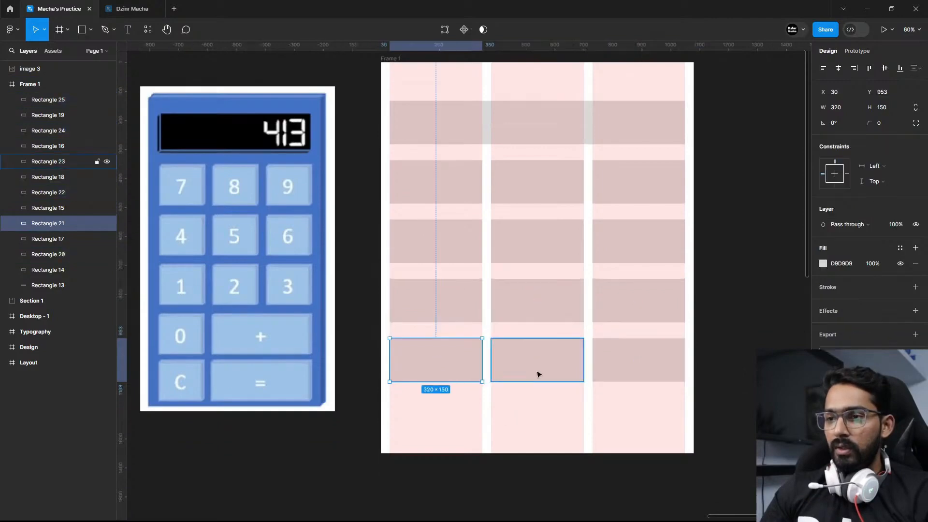
left_click(539, 373, "shift")
left_click(634, 377, "shift")
left_click_drag(634, 377, 611, 421, "alt")
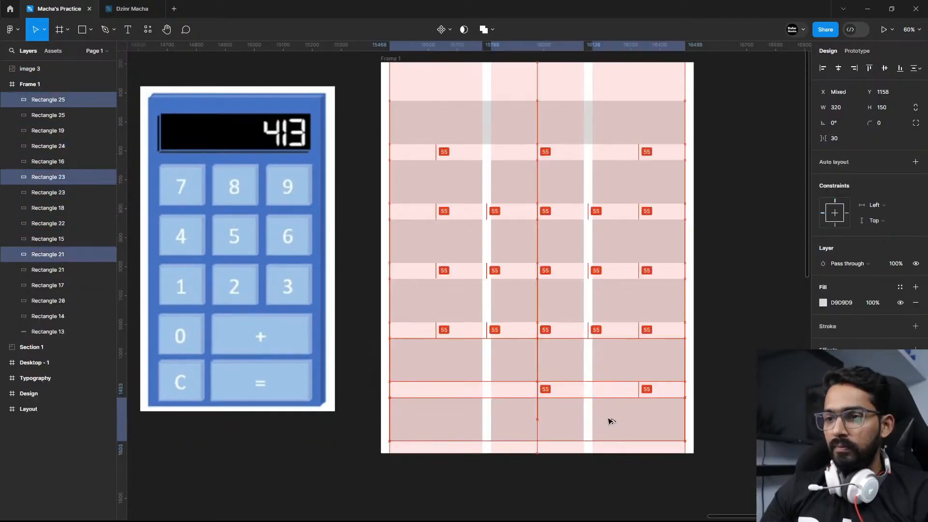
left_click(747, 300)
scroll(741, 330, "up", 1)
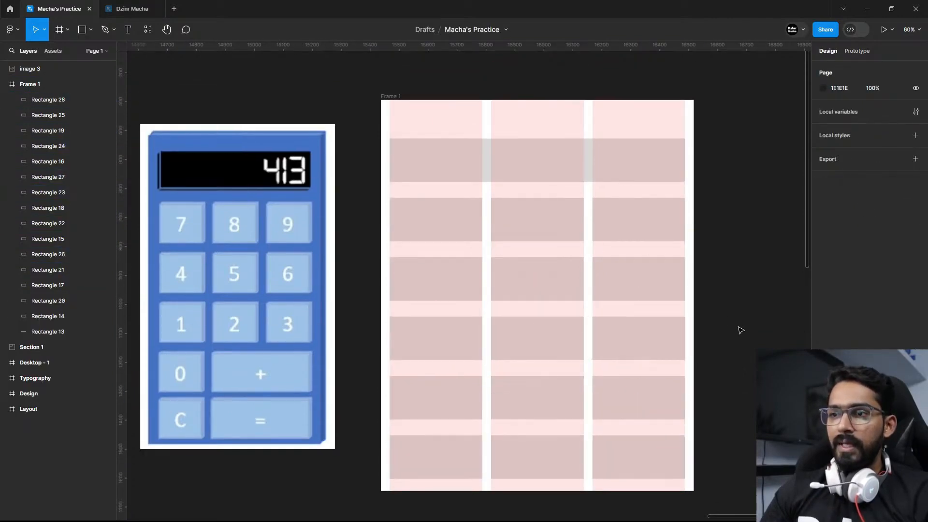
Delete the third-column rectangles in the last two rows.
scroll(741, 330, "down", 1)
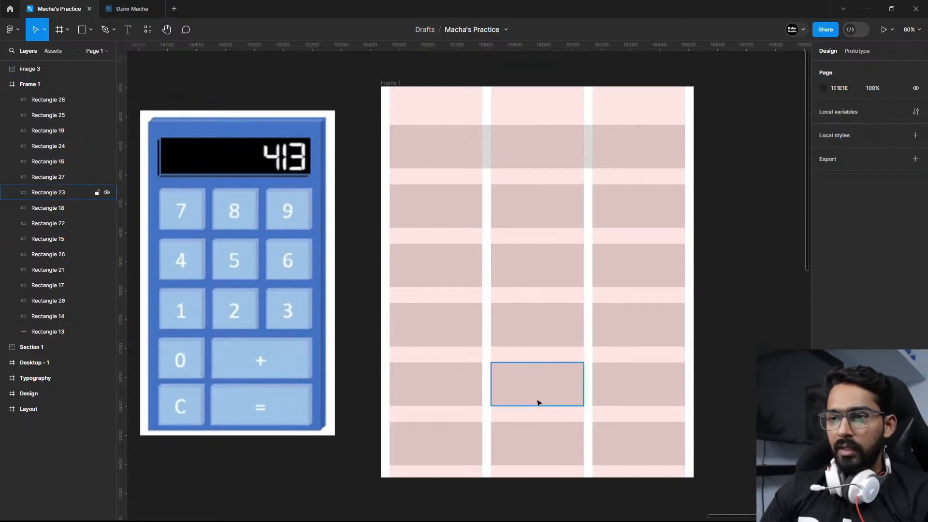
left_click(628, 398)
left_click(633, 457, "shift")
key("Delete")
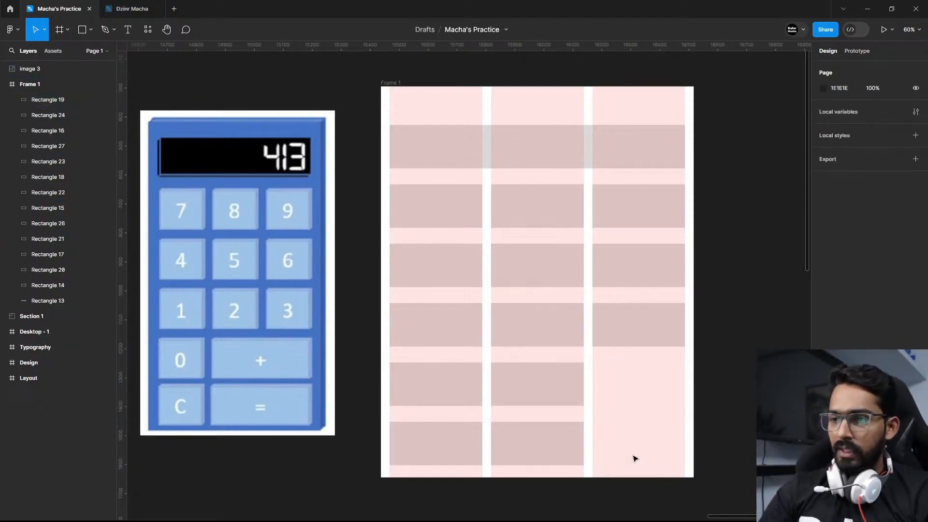
Widen the second-column rectangles in the last two rows so that they span the second and third columns.
left_click(547, 381)
left_click(559, 458, "shift")
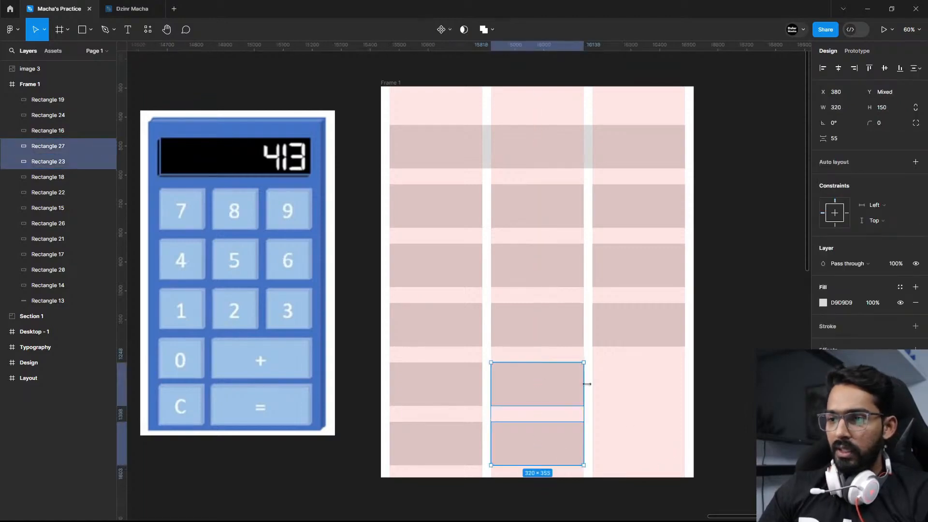
left_click_drag(624, 383, 704, 385)
left_click(779, 323)
left_click_drag(725, 260, 654, 271)
scroll(730, 269, "down", 1)
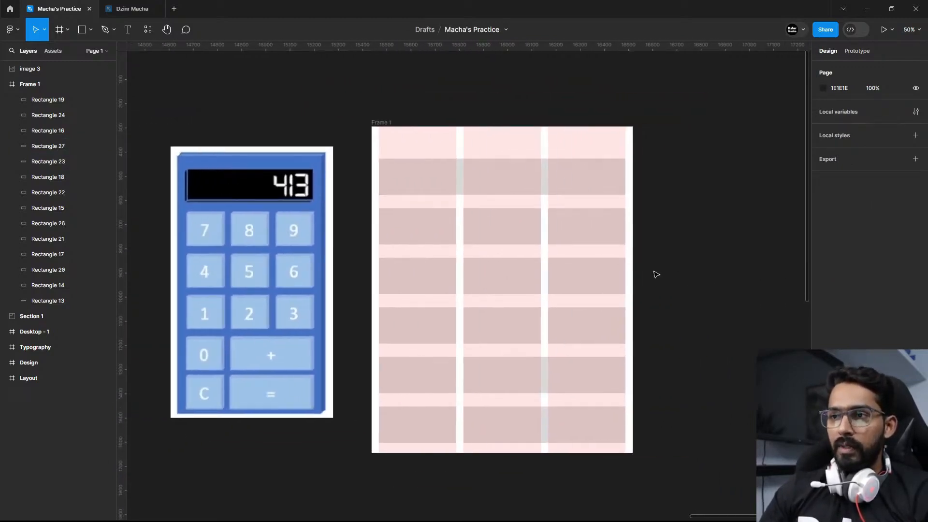
Rename Frame 1 as "Calculator Layout".
left_click(544, 175)
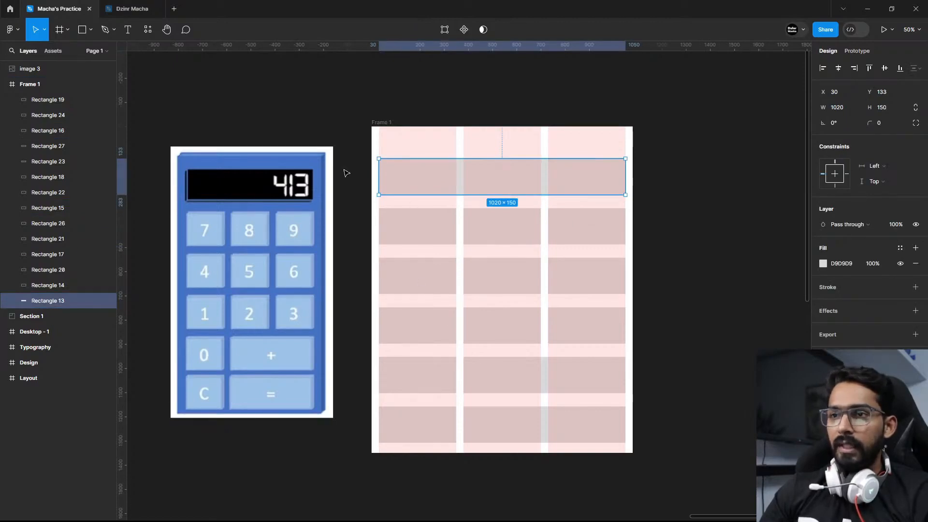
scroll(346, 173, "down", 1)
left_click(347, 127)
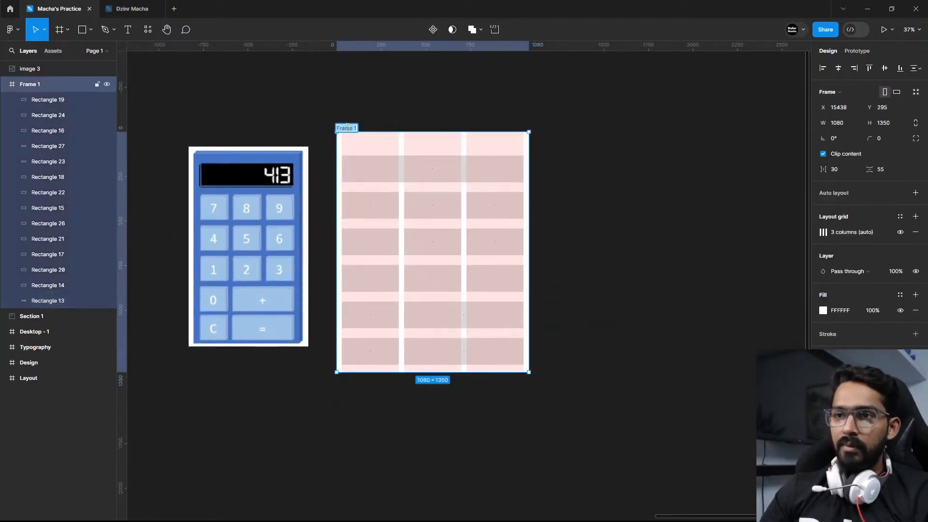
type("Calcultor Layout")
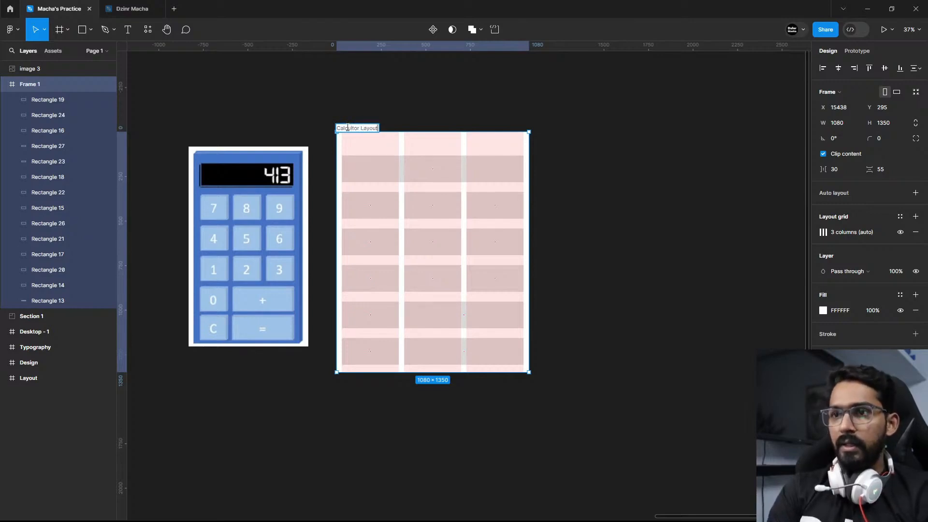
key("Return")
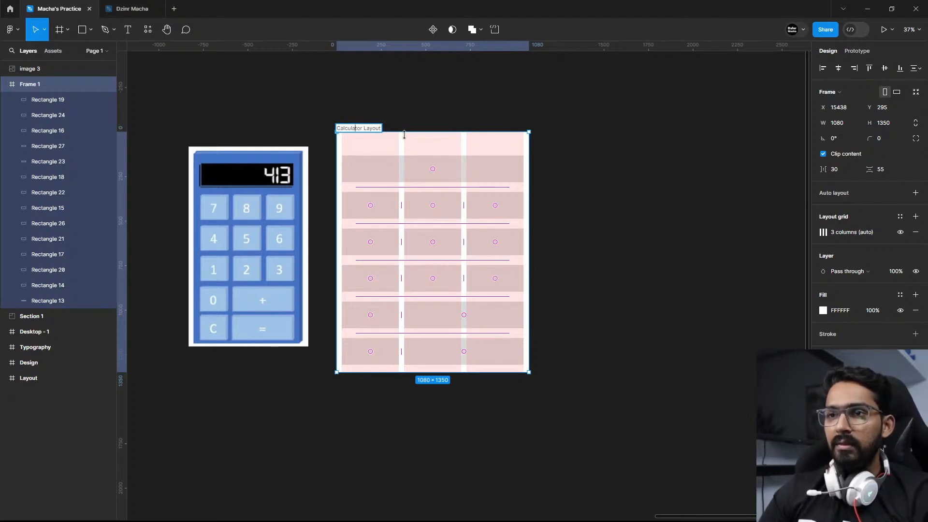
left_click(627, 144)
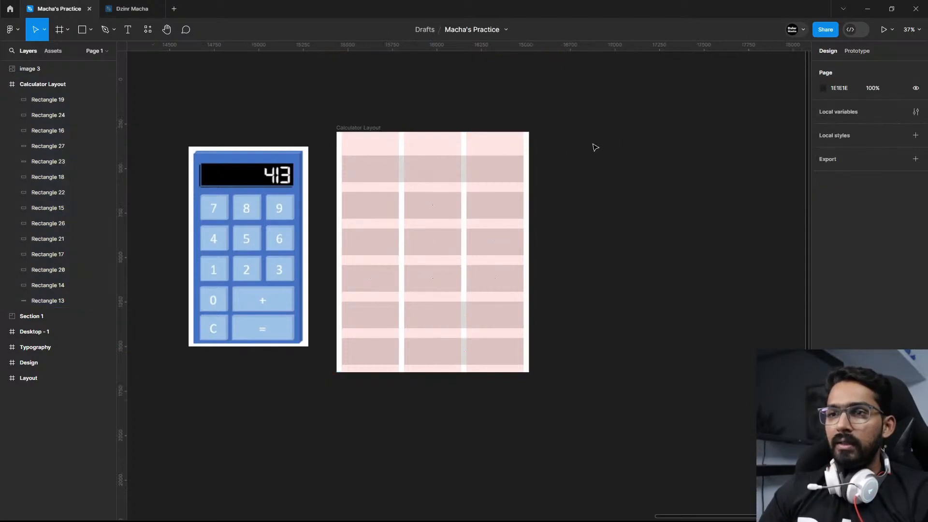
Duplicate the Calculator Layout frame to X 16677, Y 295, and move the calculator image beside the copy at X 17951, Y 359.
scroll(555, 143, "right", 2)
scroll(435, 116, "left", 1)
left_click(333, 124)
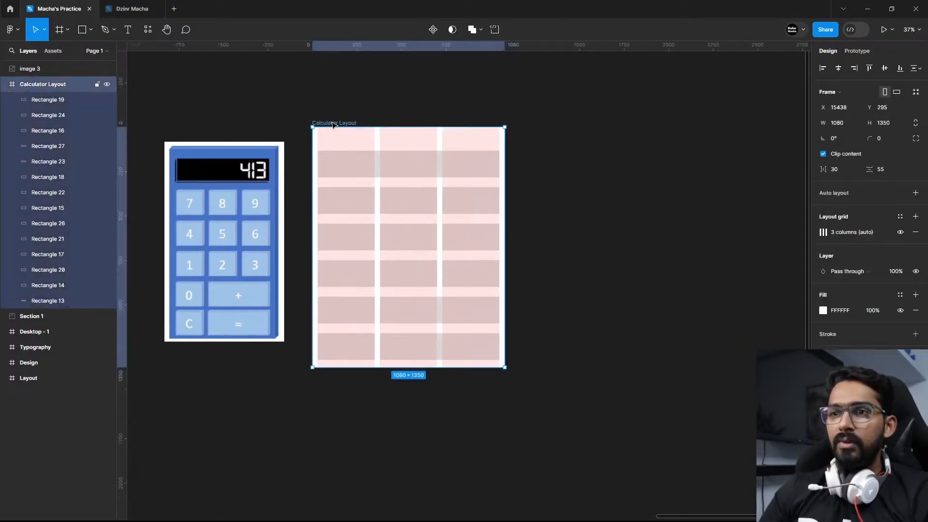
left_click_drag(333, 124, 557, 123)
left_click_drag(531, 405, 471, 429)
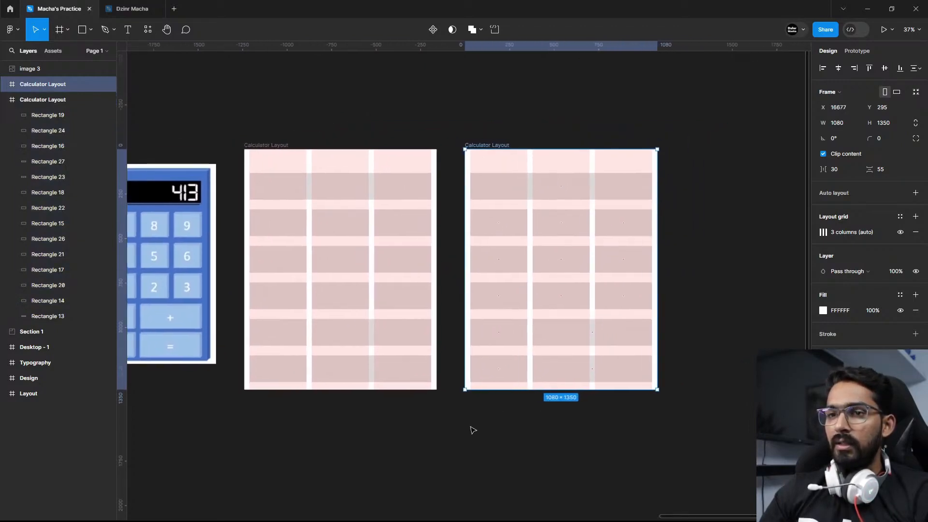
left_click_drag(185, 200, 781, 197)
left_click_drag(665, 121, 653, 121)
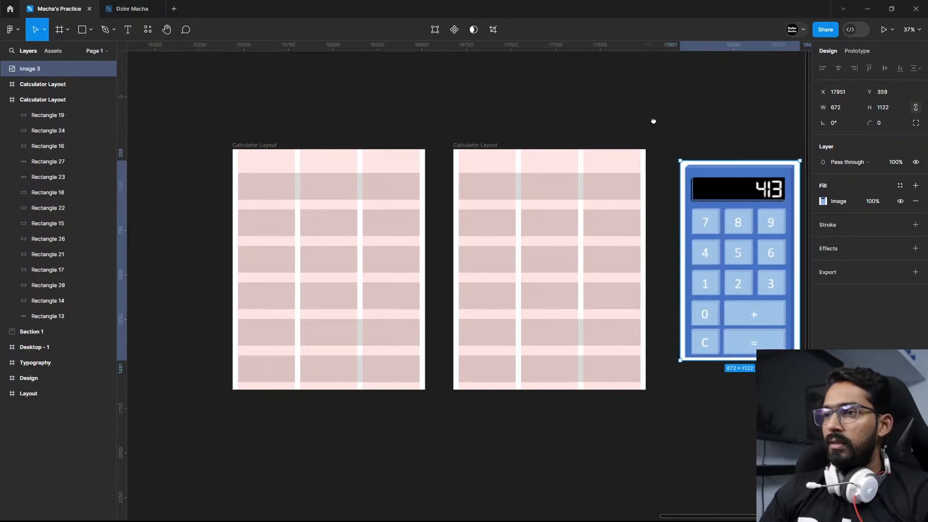
Fill the full-width display rectangle in the duplicated frame with black 000000 sampled from the reference calculator's display.
scroll(512, 252, "up", 3)
scroll(528, 306, "up", 1)
left_click(341, 161)
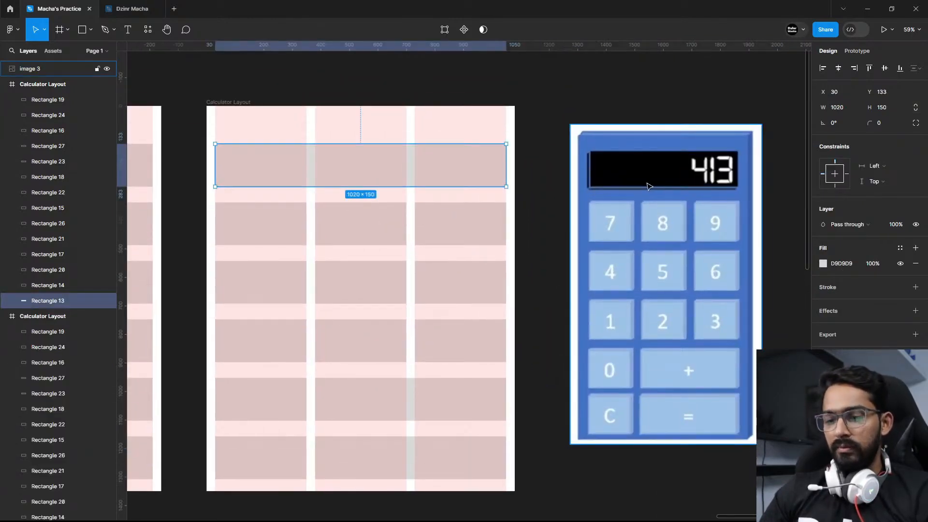
key("i")
left_click(642, 161)
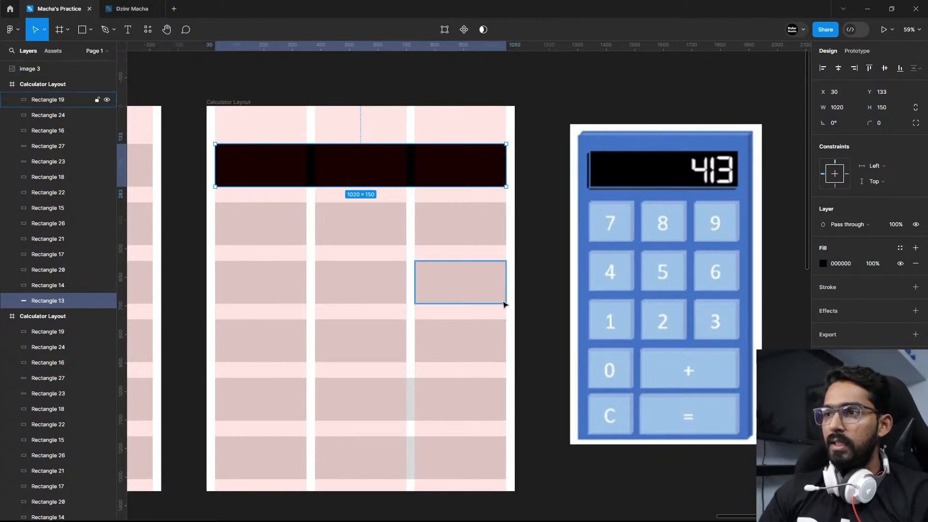
Fill the duplicated Calculator Layout frame with the blue 4473C4 sampled from the reference calculator's body.
left_click(237, 105)
key("i")
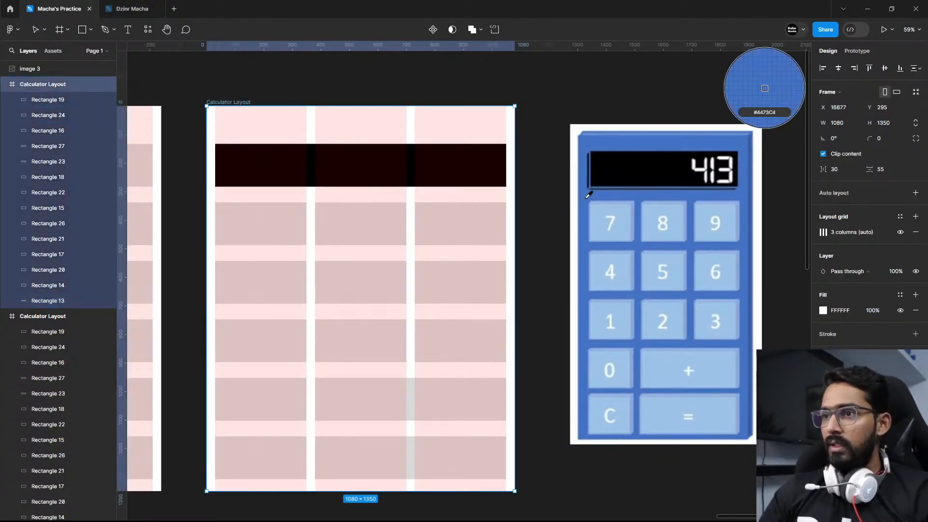
left_click(589, 195)
Fill all the key rectangles below the display with the light blue 9DC3E7 sampled from the reference calculator's keys.
left_click(271, 238)
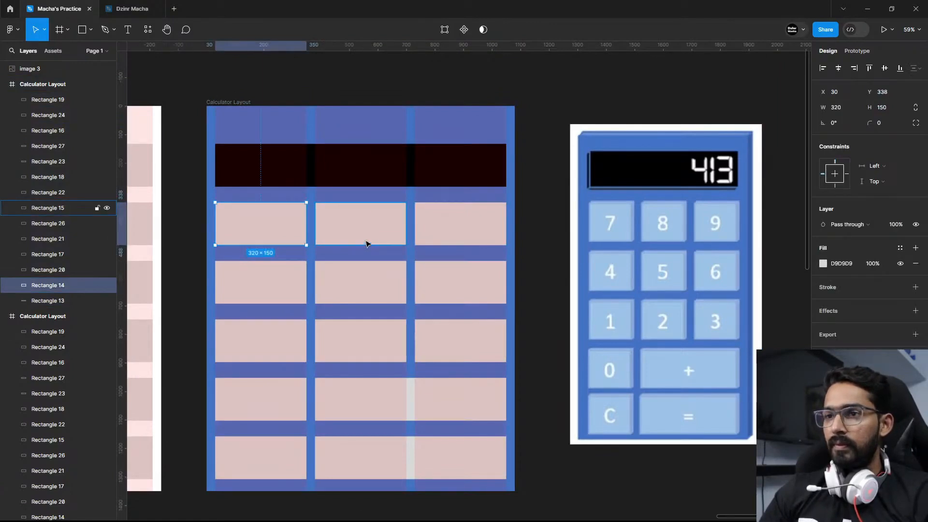
left_click(366, 243, "shift")
left_click(416, 228, "shift")
left_click(269, 286, "shift")
left_click(361, 286, "shift")
left_click(430, 295, "shift")
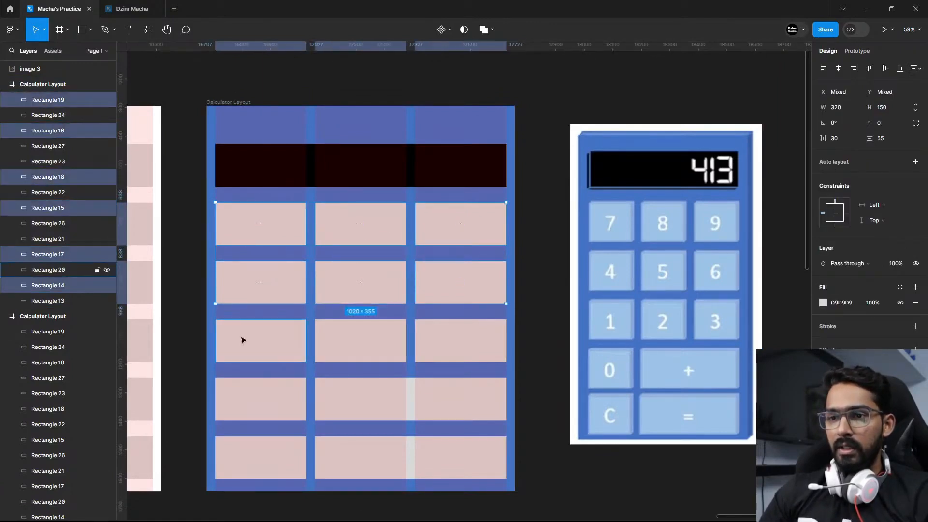
left_click(243, 340, "shift")
left_click(364, 352, "shift")
left_click(431, 346, "shift")
left_click(261, 399, "shift")
left_click(269, 475, "shift")
left_click(396, 457, "shift")
left_click(366, 403, "shift")
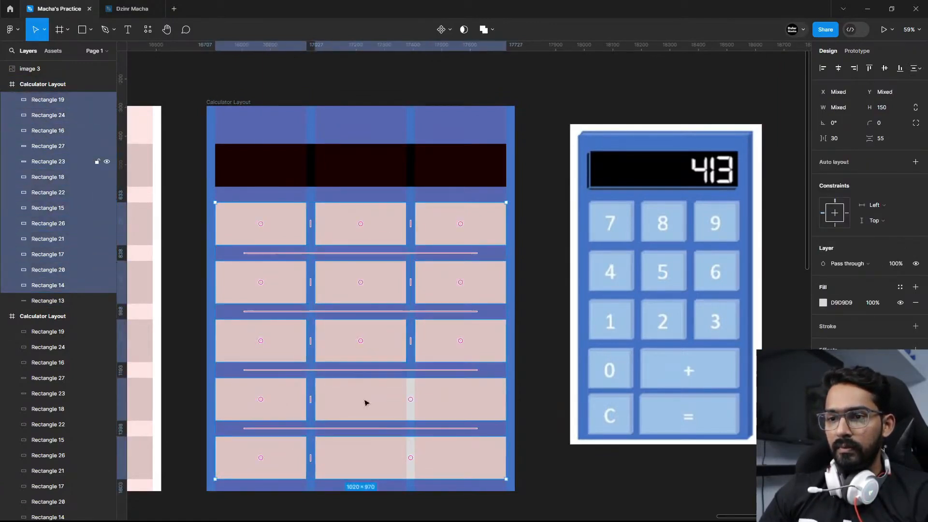
key("i")
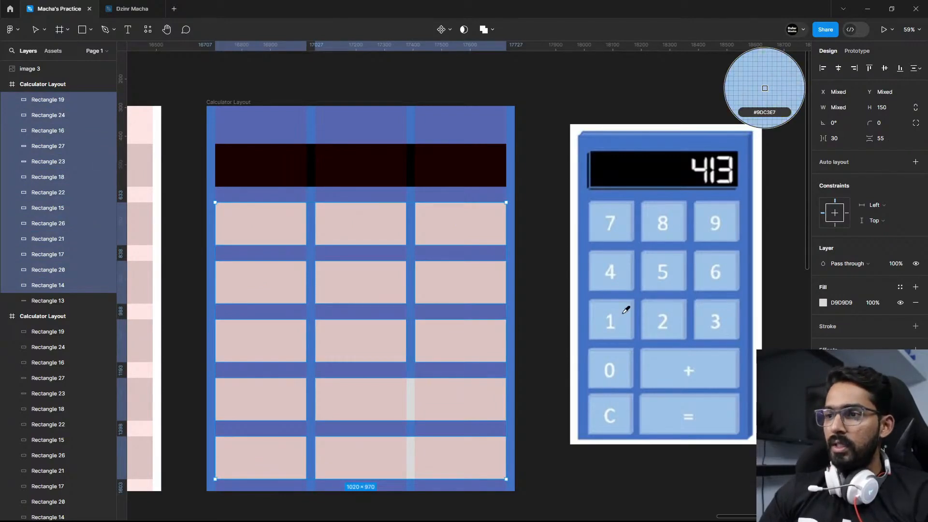
left_click(623, 313)
left_click(551, 321)
Hide the 3-column layout grid on the coloured Calculator Layout frame.
scroll(551, 321, "down", 2, "ctrl")
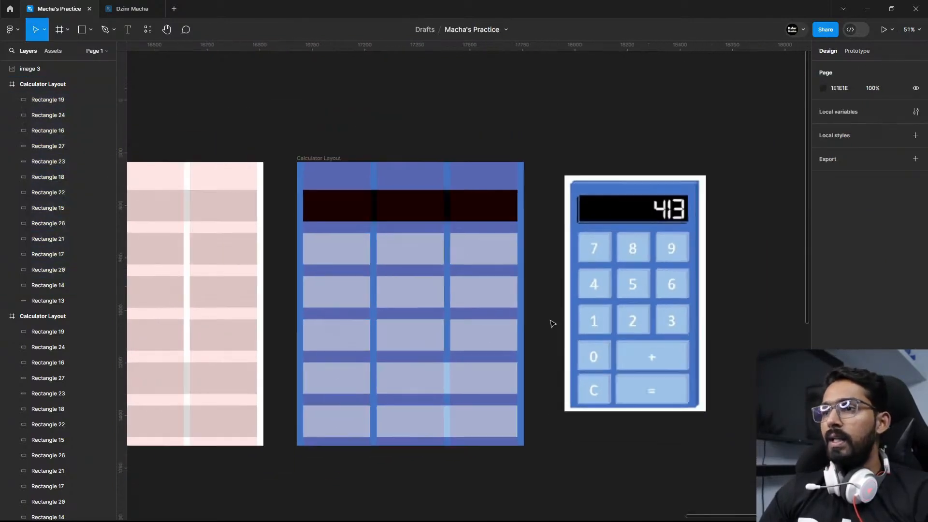
scroll(551, 321, "down", 2, "ctrl")
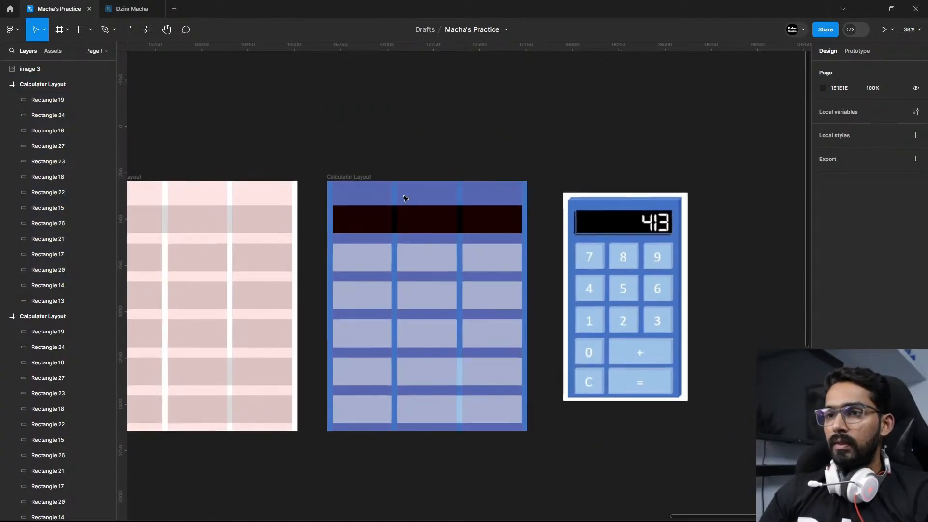
left_click(351, 177)
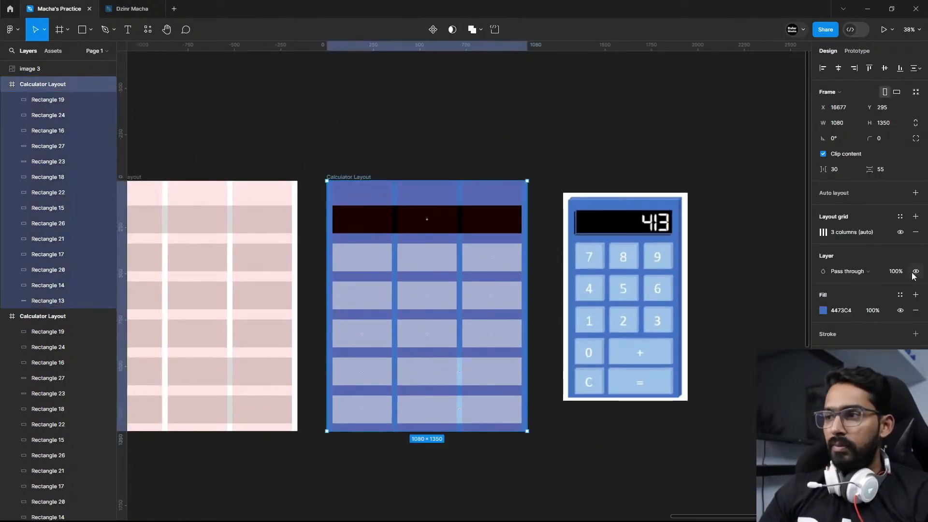
left_click(900, 232)
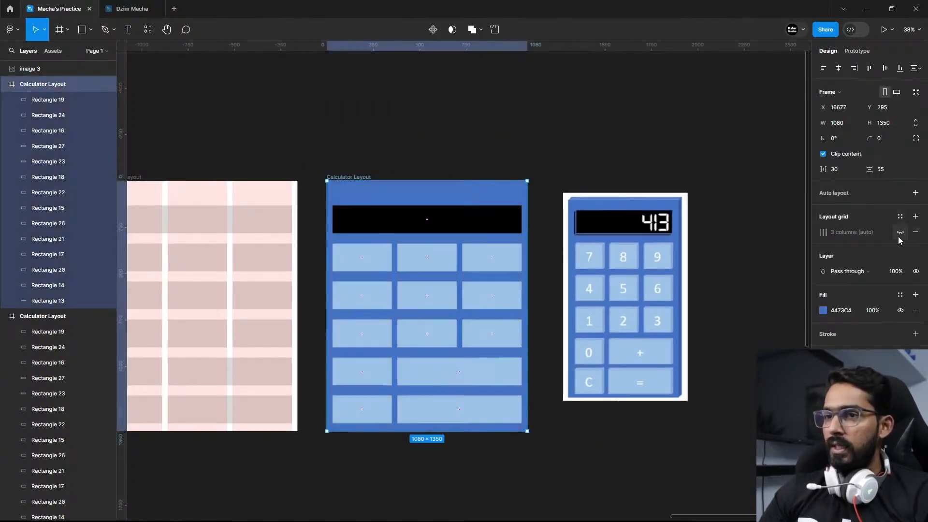
left_click(565, 136)
scroll(480, 445, "up", 3, "ctrl")
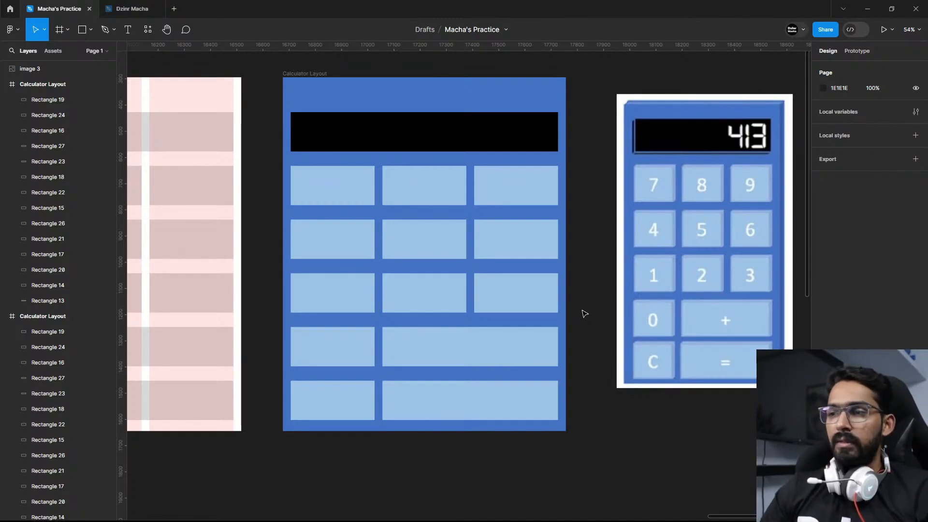
Add the text 1 on the first key of the third key row and set its font to Poppins.
key("t")
left_click(345, 287)
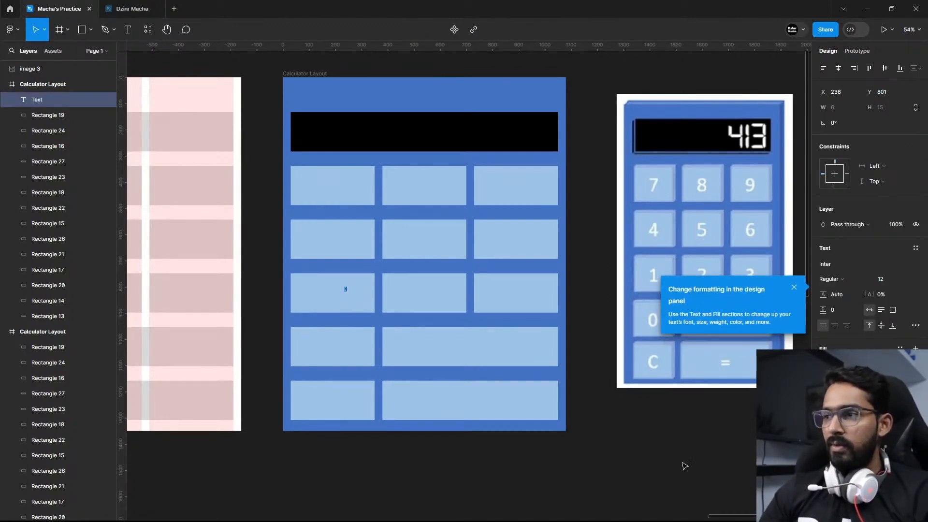
type("1")
left_click(854, 264)
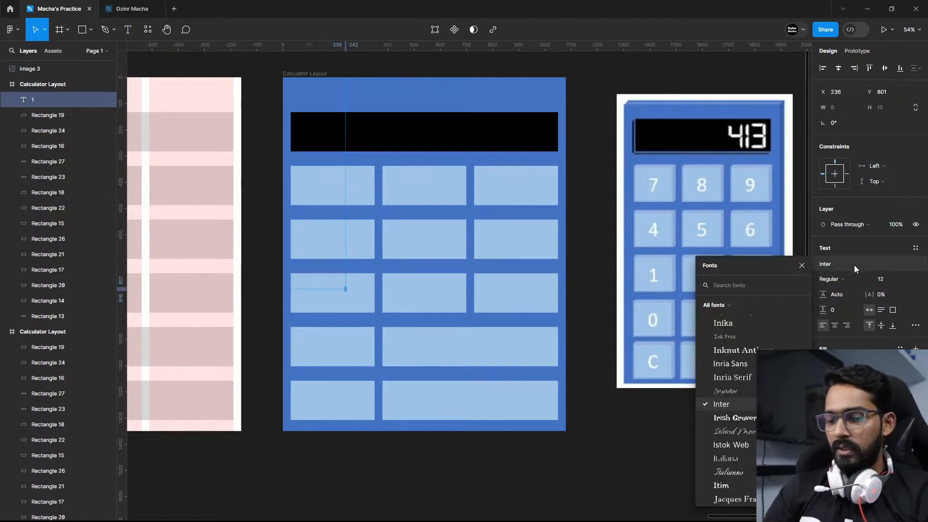
type("popp")
left_click(755, 302)
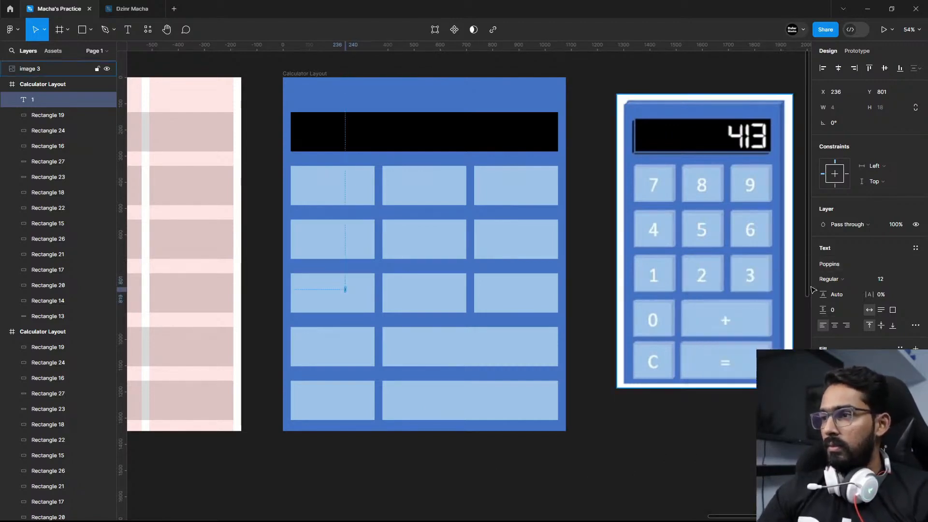
Set the 1 label to font size 96 with the SemiBold weight.
left_click(831, 279)
left_click(837, 324)
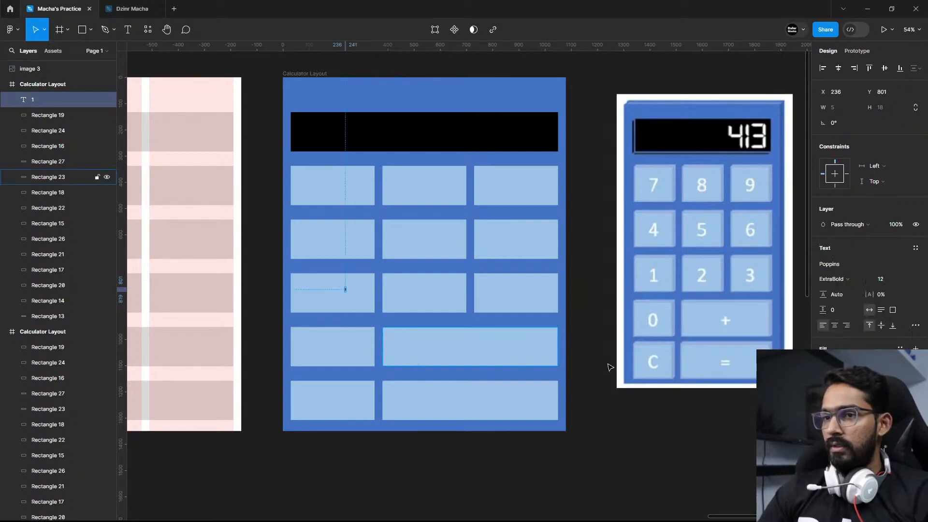
left_click(908, 279)
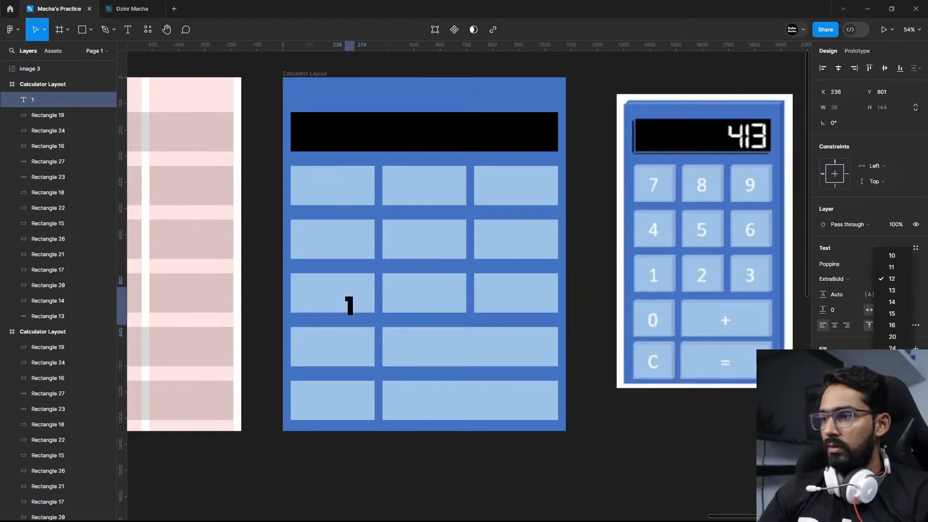
left_click(892, 418)
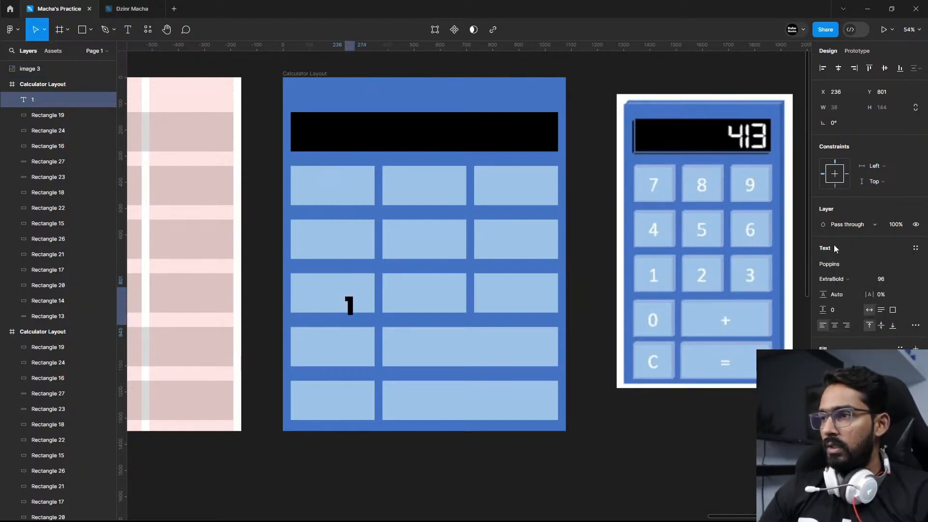
left_click(848, 283)
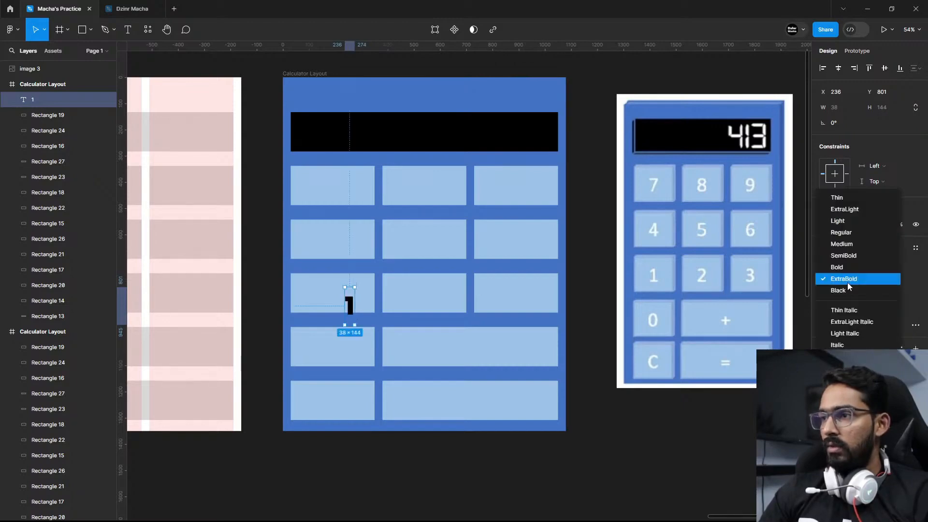
left_click(851, 255)
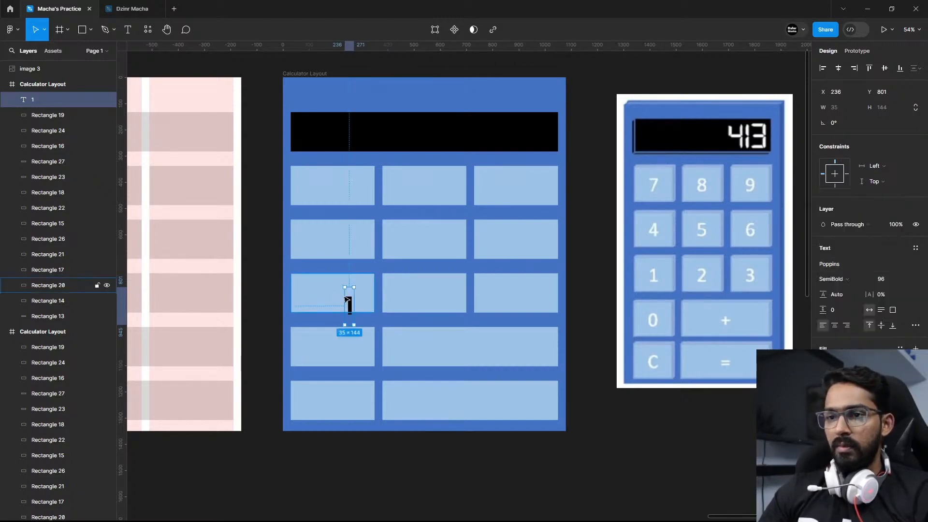
Centre the 1 on its key, copy it onto the adjacent middle key as a 2, and centre-align the 2's text.
left_click_drag(352, 309, 426, 297)
double_click(425, 296)
type("2")
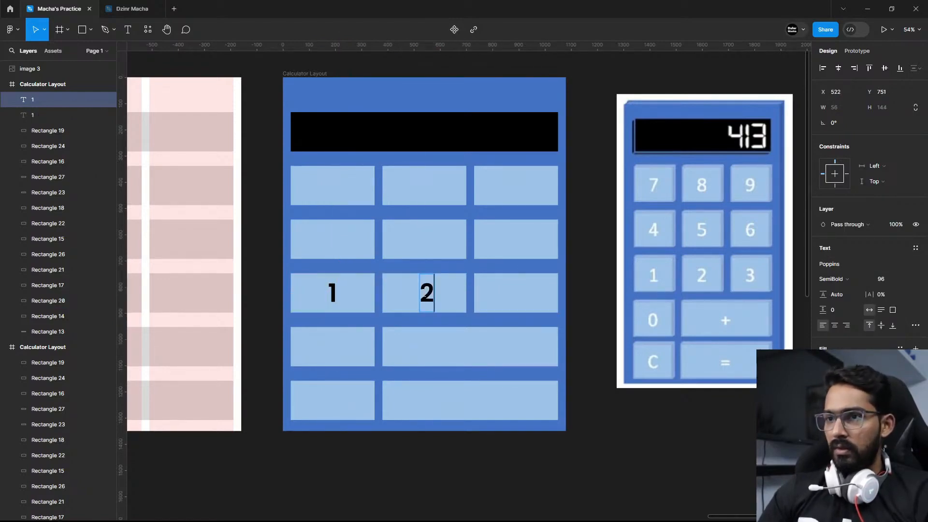
left_click(835, 325)
key("Escape")
Copy the 2 label onto the third key of the same row and change the copy to 3.
left_click_drag(430, 296, 516, 300)
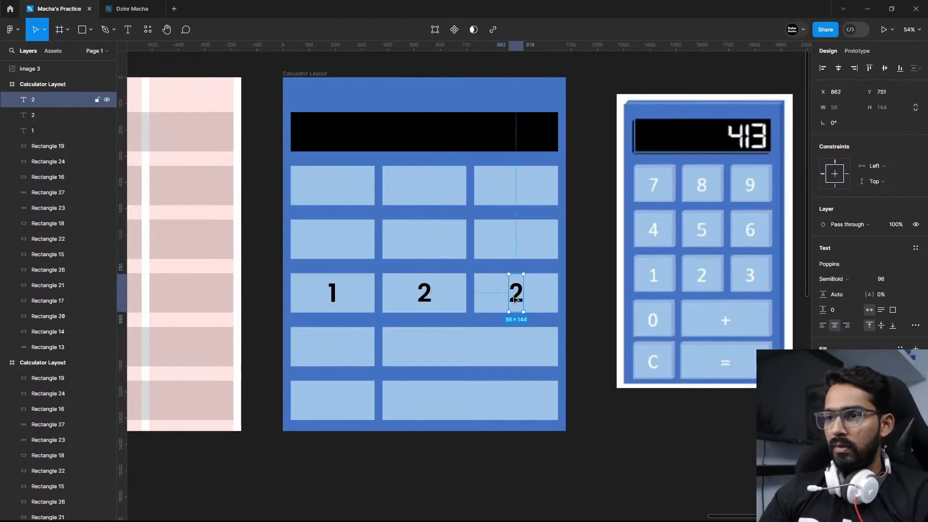
double_click(516, 293)
type("3")
key("Escape")
Duplicate the 1, 2 and 3 labels onto the key row above and change the copies to 4, 5 and 6.
left_click(424, 292, "shift")
left_click(333, 293)
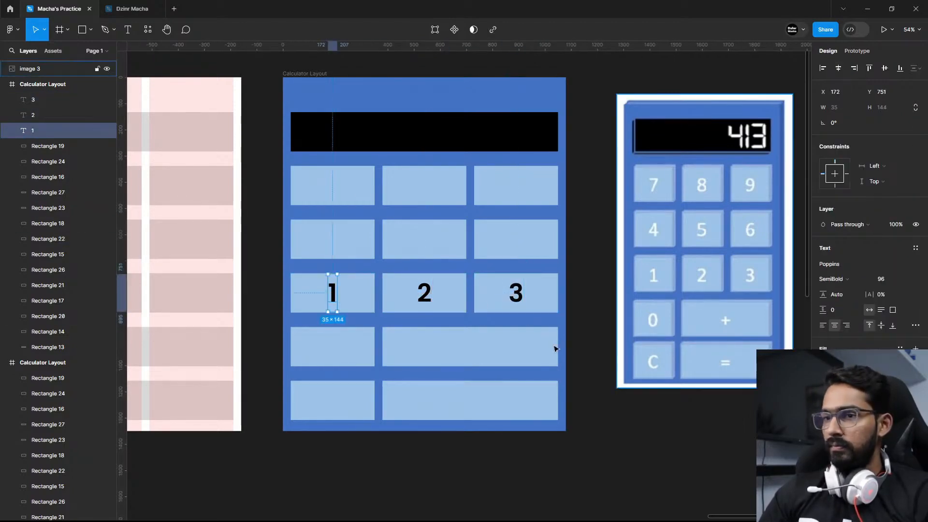
left_click(425, 292, "shift")
left_click(514, 295, "shift")
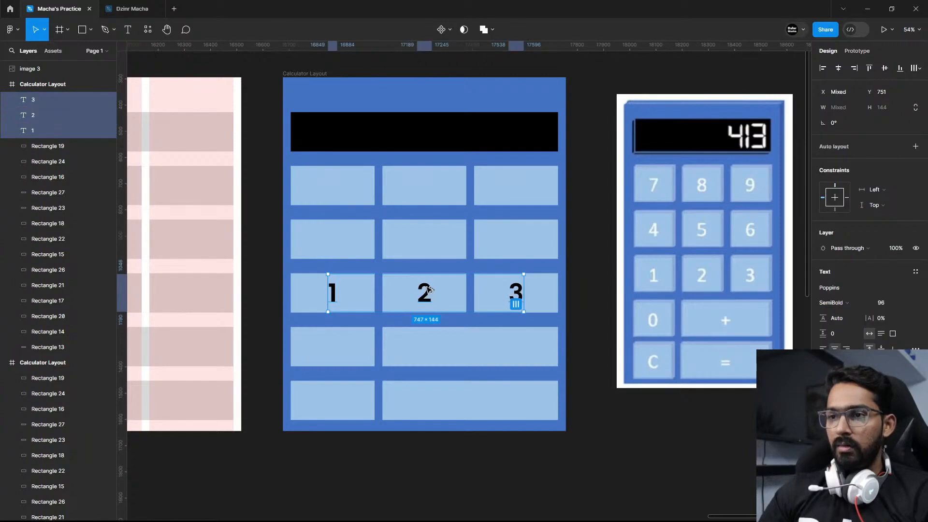
left_click_drag(430, 289, 424, 242)
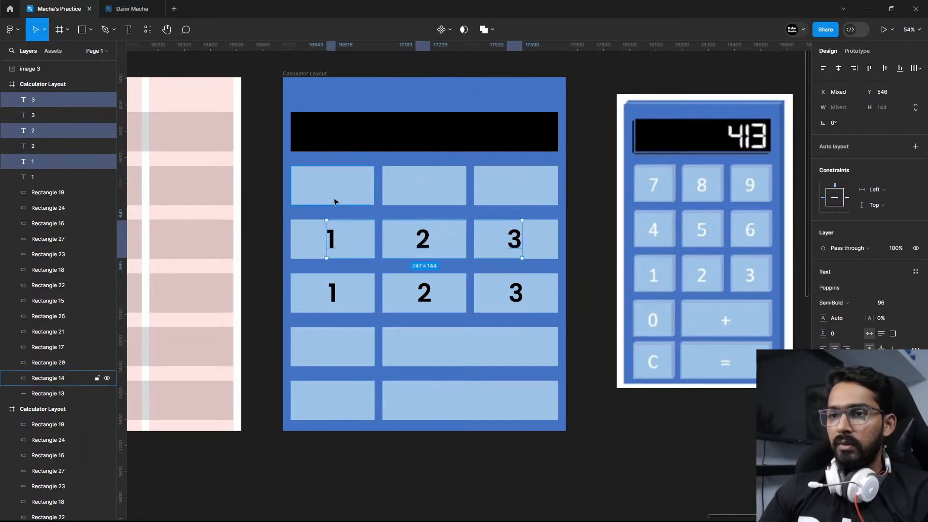
double_click(329, 236)
type("4")
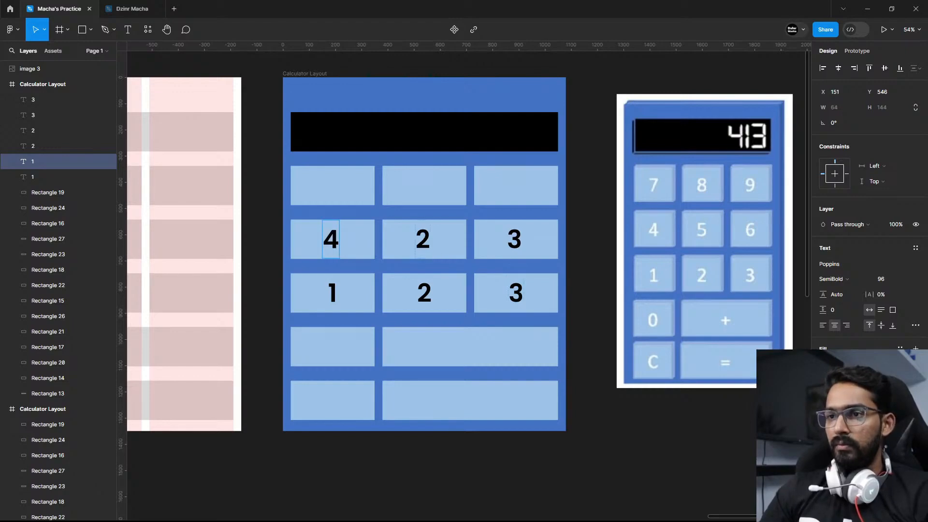
double_click(424, 238)
type("5")
double_click(514, 240)
type("6")
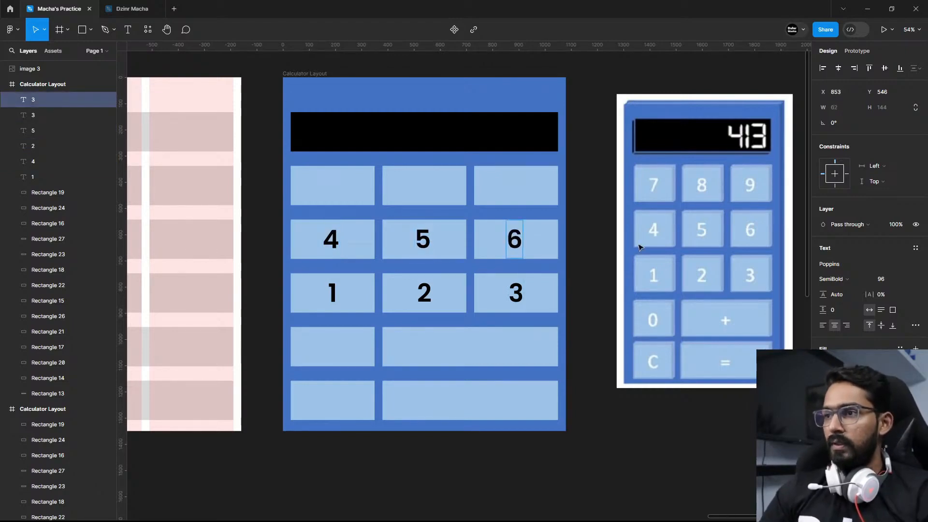
Duplicate the 4, 5 and 6 labels onto the key row under the display and change the copies to 7, 8 and 9.
key("Escape")
left_click(425, 246, "shift")
left_click(332, 248, "shift")
left_click_drag(332, 249, 332, 195)
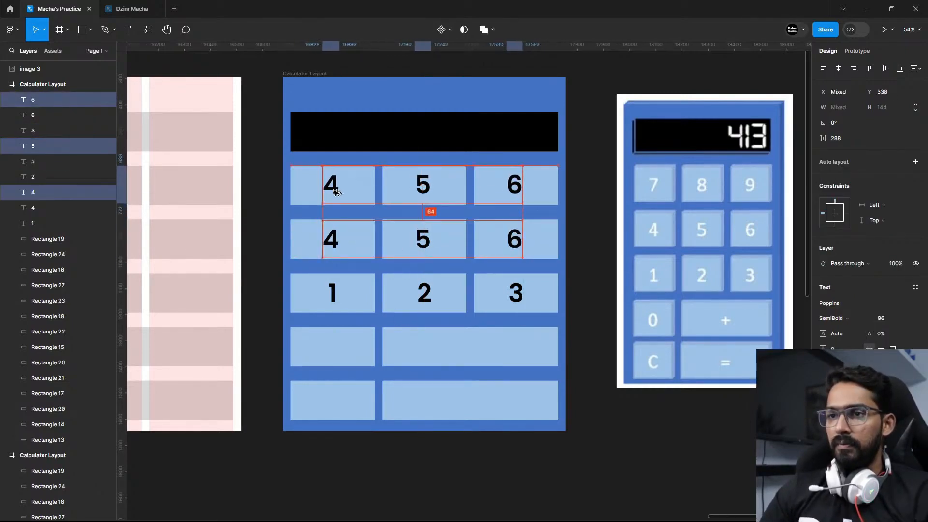
double_click(332, 185)
type("7")
left_click(423, 186)
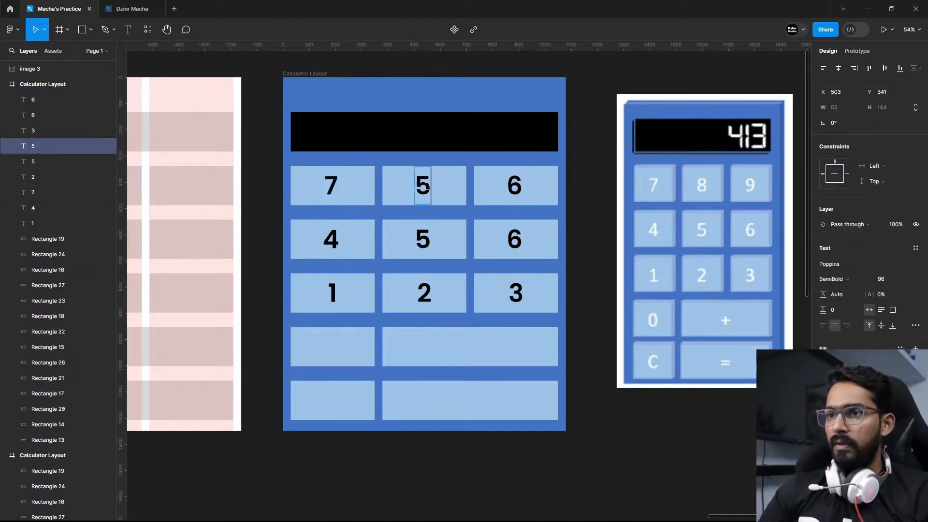
double_click(426, 187)
type("8")
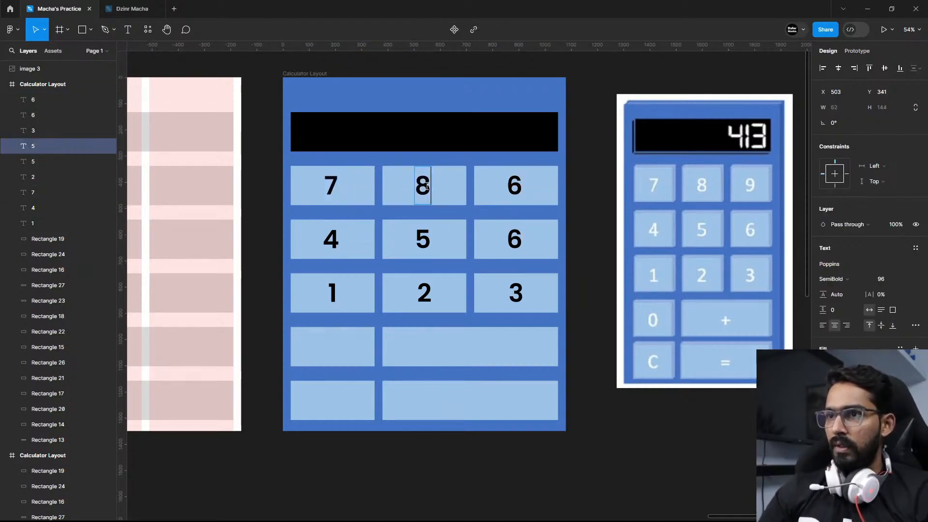
double_click(550, 181)
type("9")
key("Escape")
key("Escape")
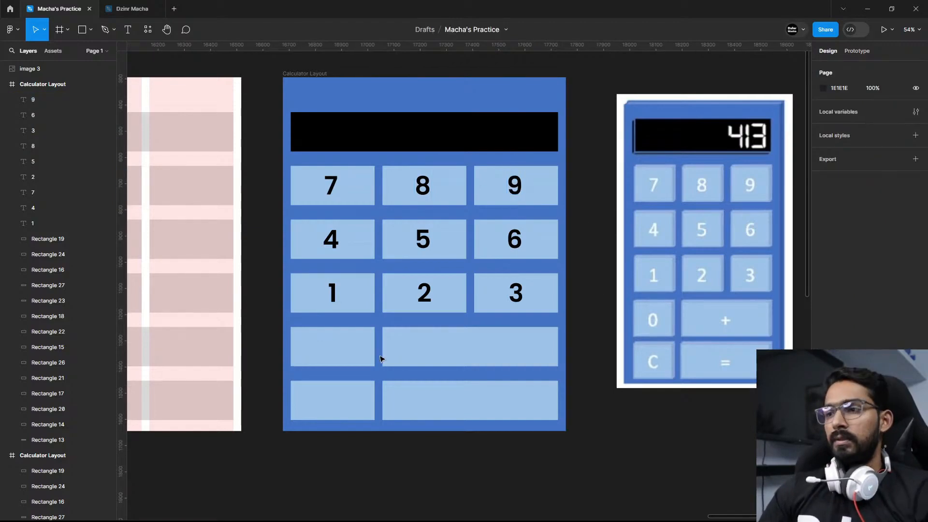
Copy the 1 label onto the two narrow keys below it, change the copies to 0 and C, and centre them on their keys.
left_click(331, 292)
left_click_drag(331, 292, 332, 348)
key("ctrl+d")
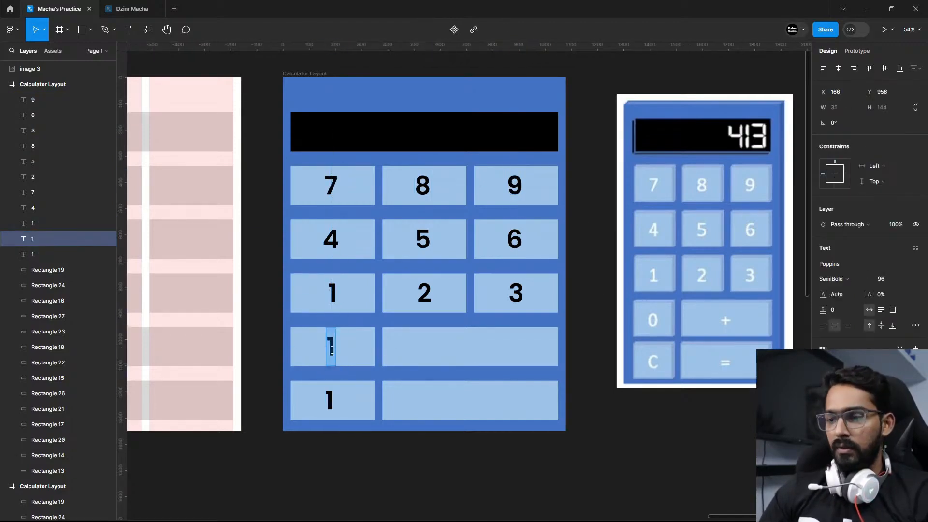
type("0")
double_click(330, 400)
type("C")
key("Escape")
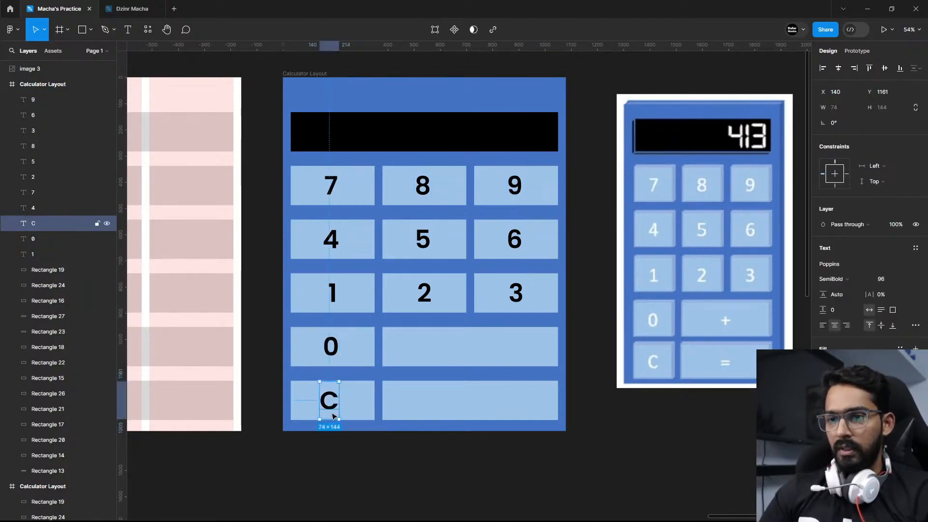
left_click(339, 416, "shift")
left_click(332, 346)
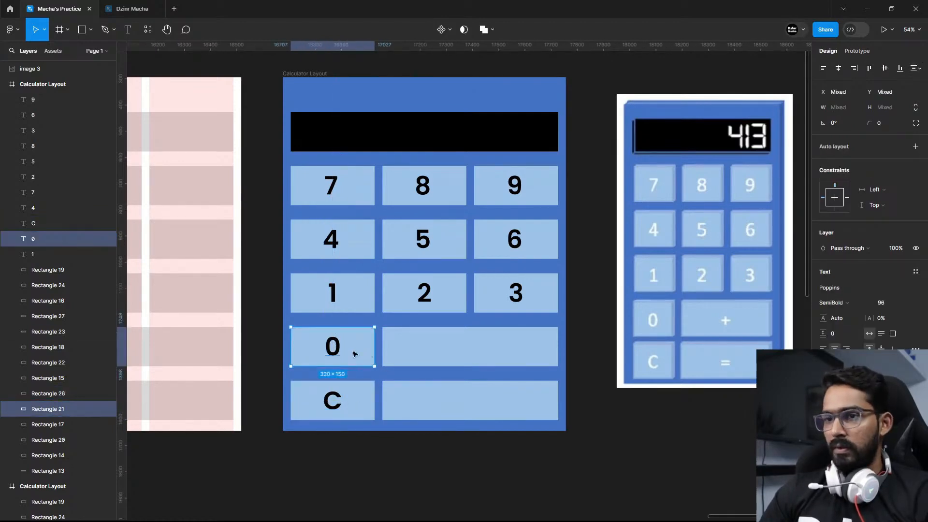
Copy the 0 and C labels onto the wide keys beside them and change the copies to + and =.
left_click_drag(332, 347, 469, 346)
double_click(470, 346)
type("+")
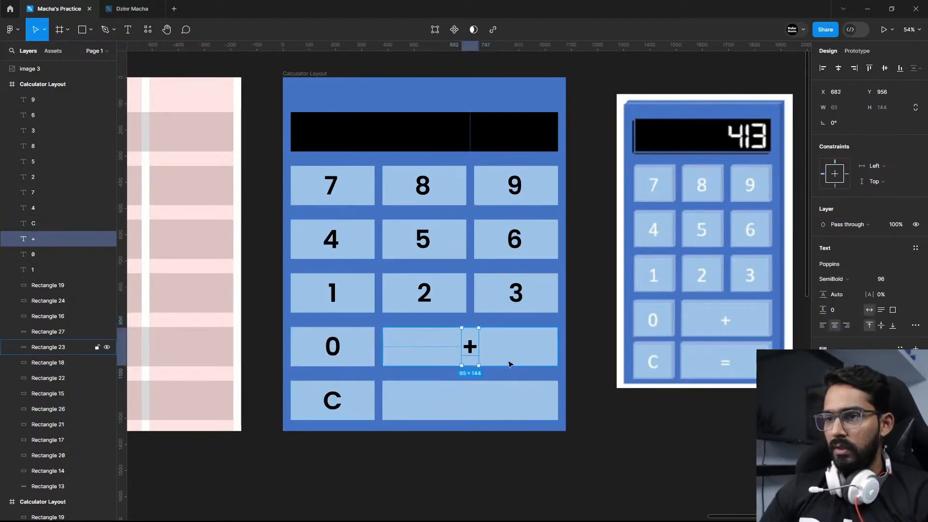
left_click(332, 400)
left_click_drag(332, 400, 469, 403)
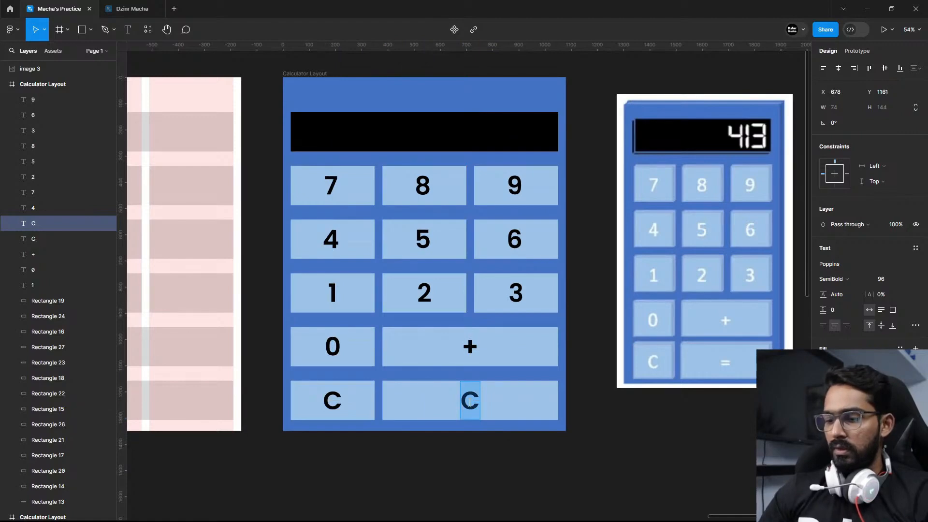
type("=")
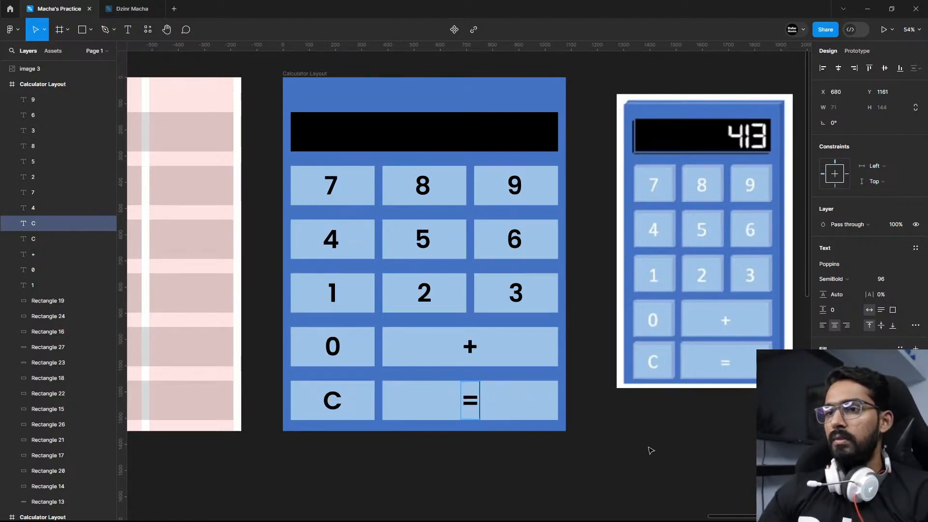
key("Escape")
Fill all the key labels from 1 to 9, 0, C, + and = with white FFFFFF.
scroll(639, 440, "up", 2)
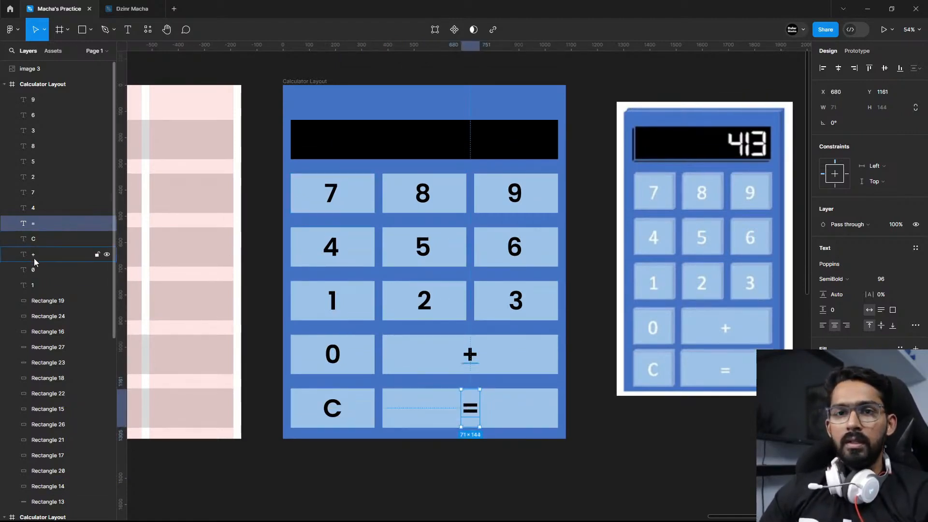
left_click(34, 287)
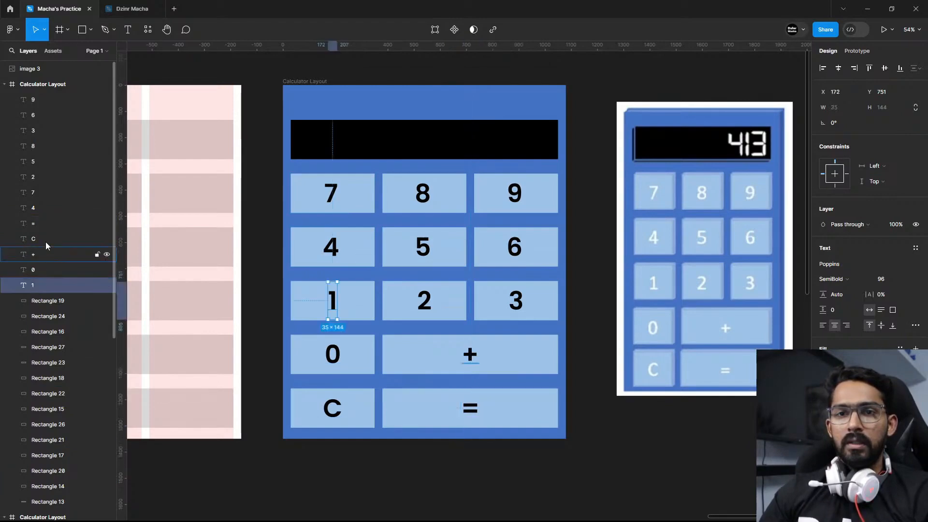
left_click(41, 100, "shift")
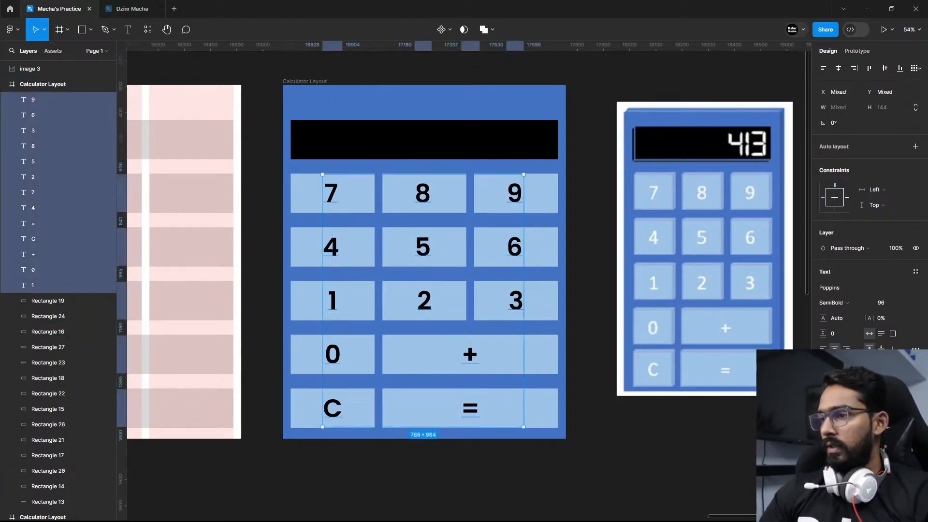
left_click(824, 388)
left_click_drag(721, 368, 661, 168)
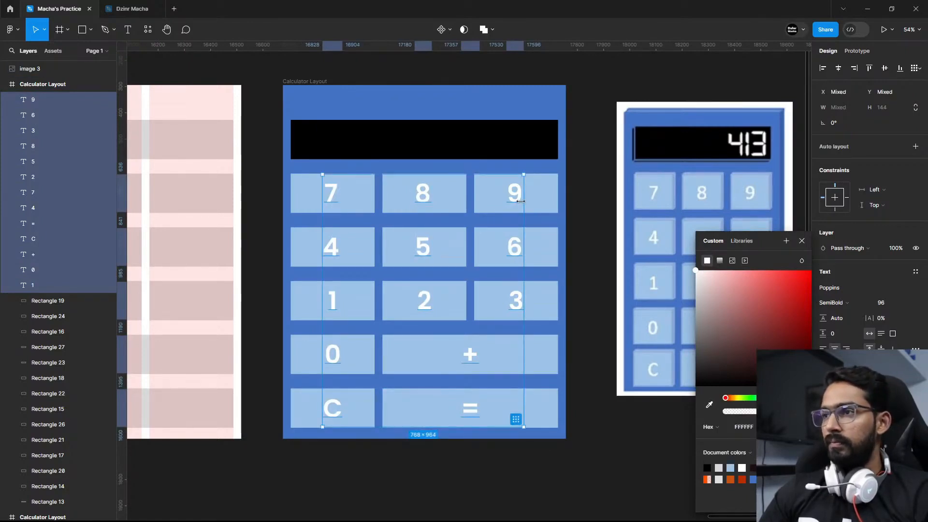
left_click_drag(595, 210, 528, 207)
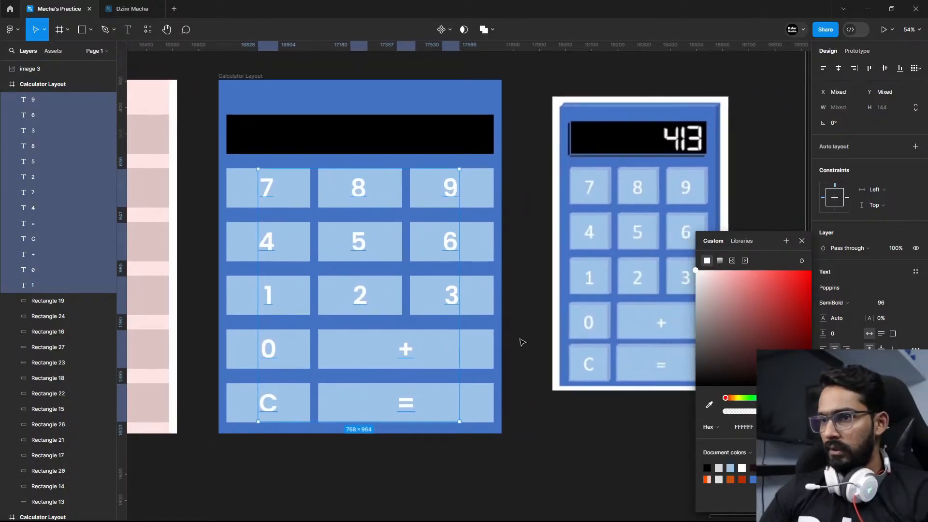
left_click(539, 395)
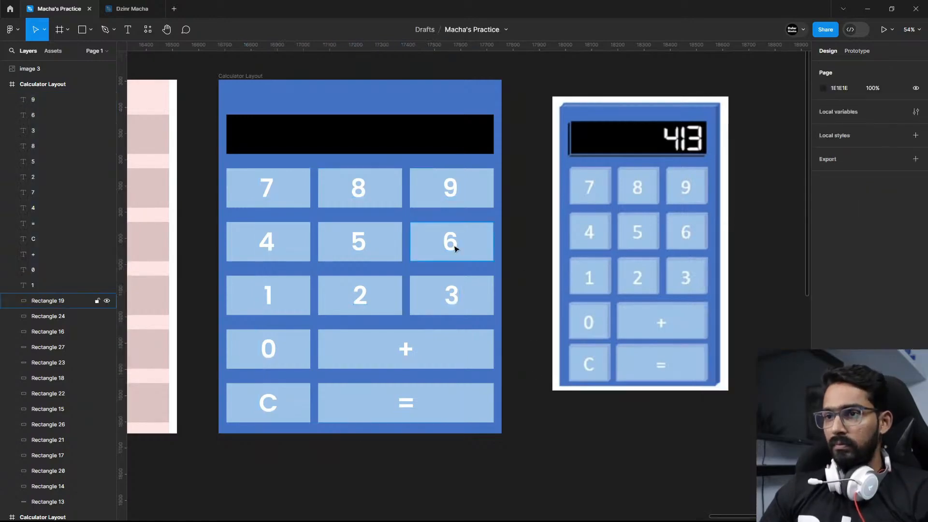
Copy the 9 label up into the black display rectangle and change the copy's text to 01234.
left_click_drag(450, 187, 455, 141)
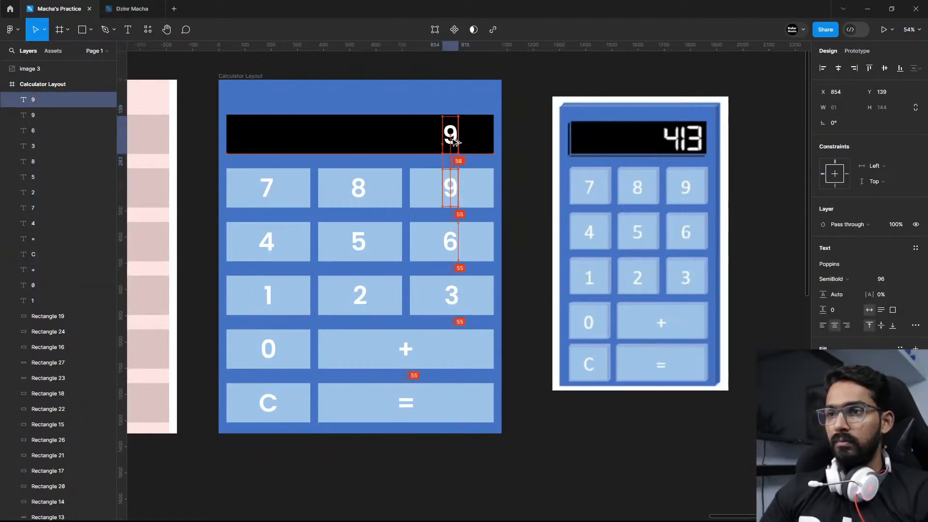
key("Return")
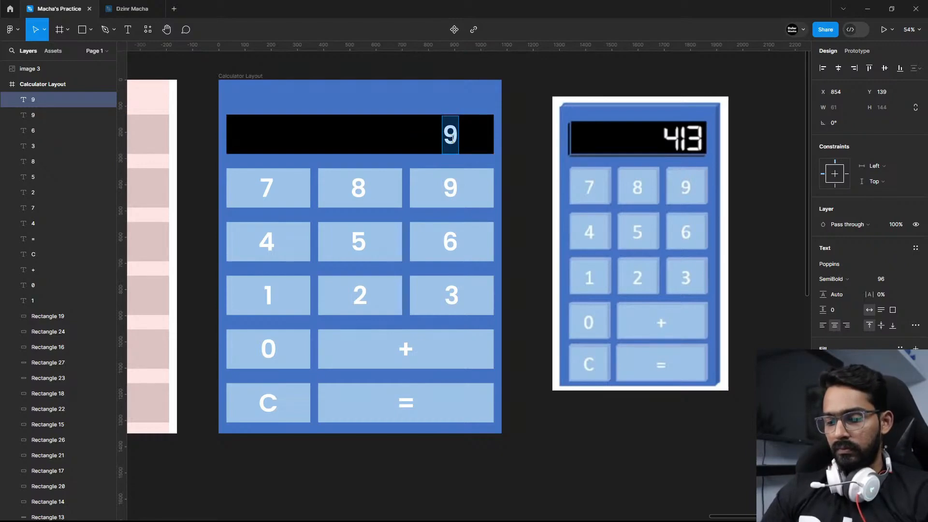
type("0")
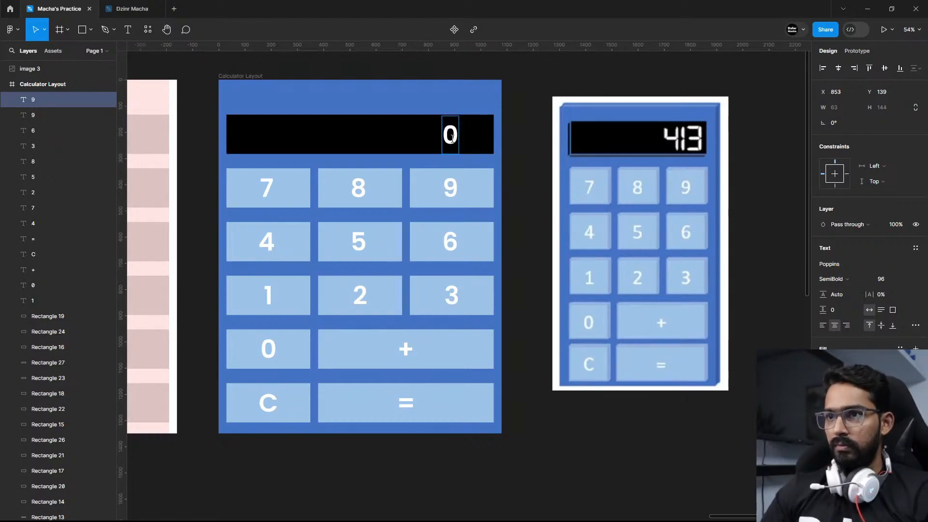
type("1234")
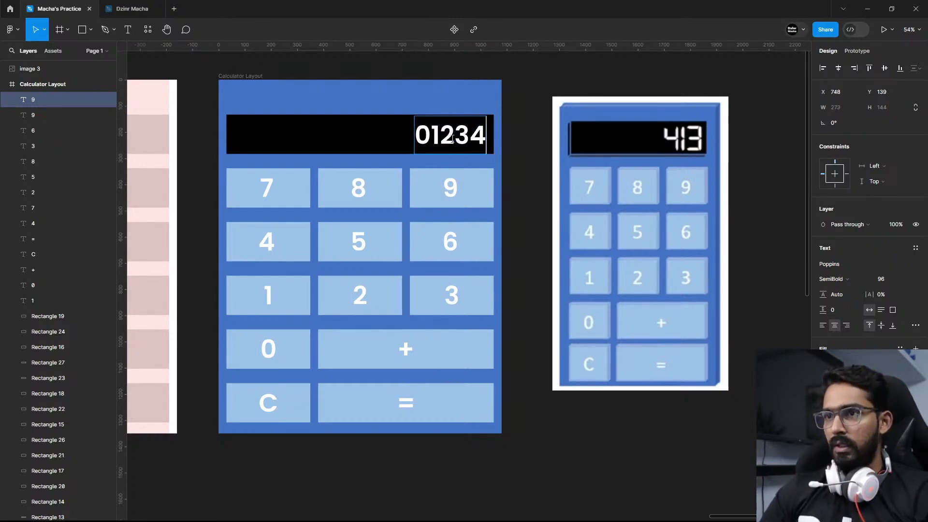
Centre the 01234 text vertically on the black display rectangle and nudge it 10 px to the right.
left_click(533, 159)
left_click(467, 138)
left_click(389, 137, "shift")
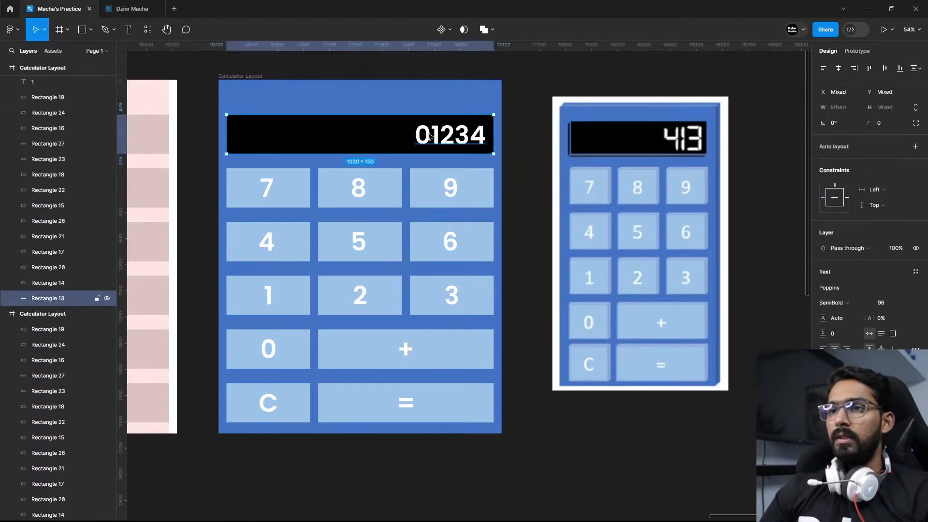
left_click(885, 68)
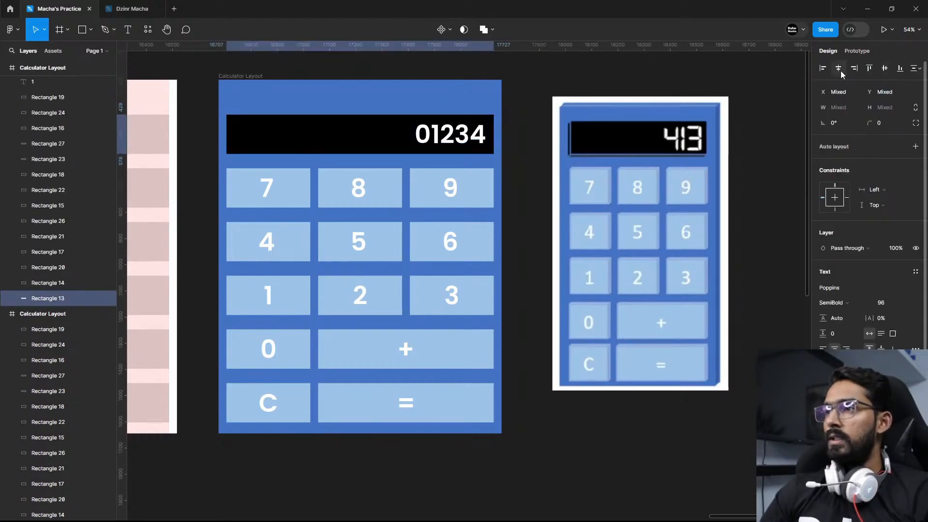
left_click(477, 138)
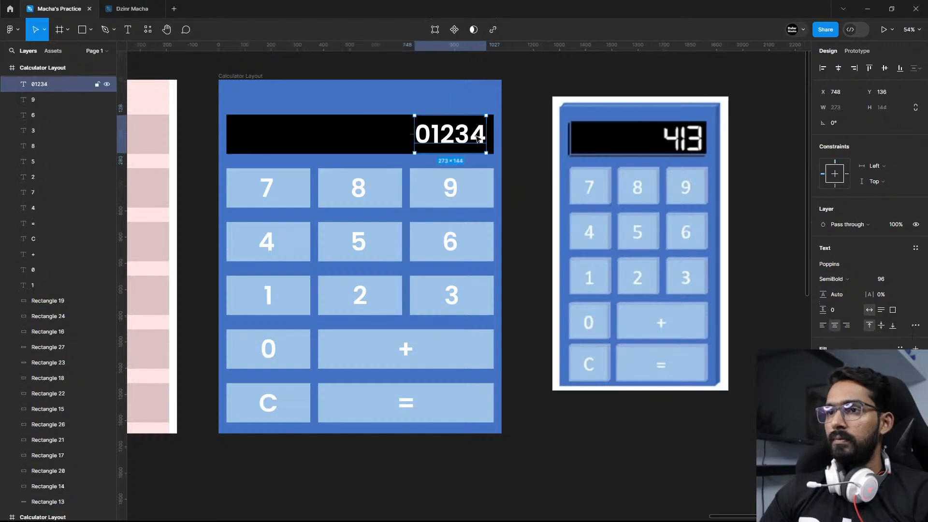
key("shift+Right")
Change the display text's font to Digital Numbers and shorten the text to 1234.
left_click(550, 177)
left_click_drag(550, 176, 589, 203)
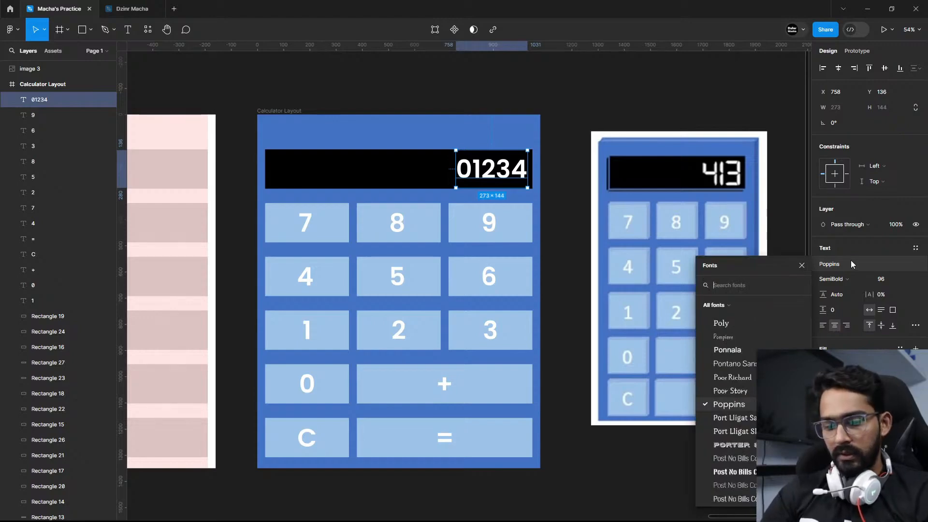
type("di")
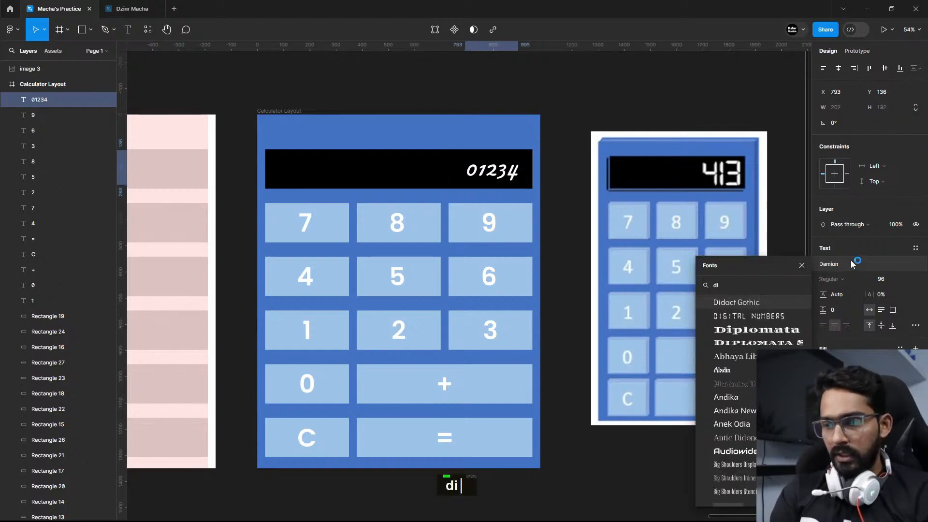
left_click(795, 314)
left_click(564, 182)
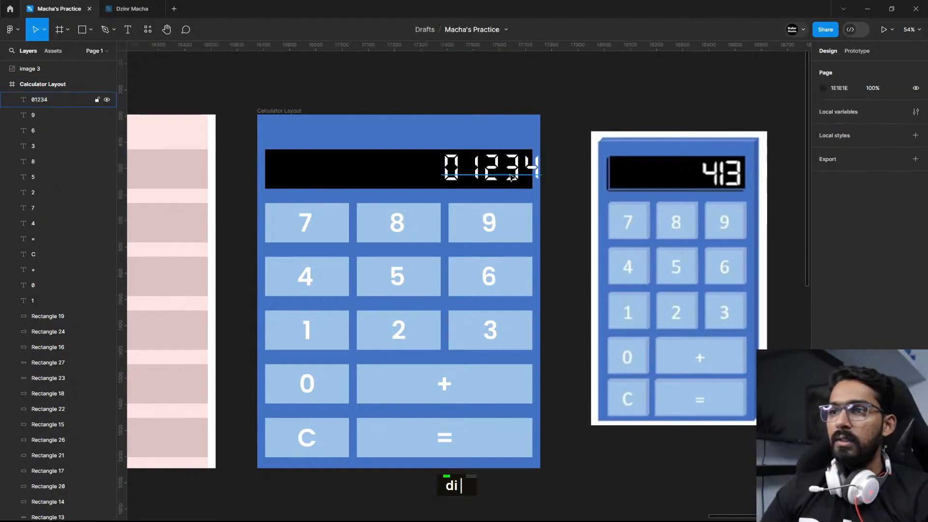
left_click(492, 178)
double_click(492, 178)
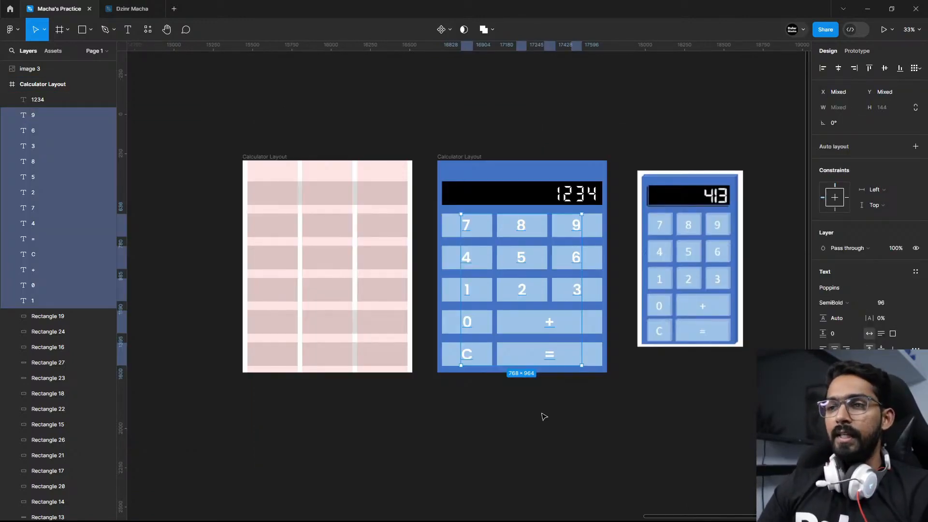
Make the blue calculator frame's 3-column layout grid visible and inspect how the keys line up with its gutters.
left_click(518, 117)
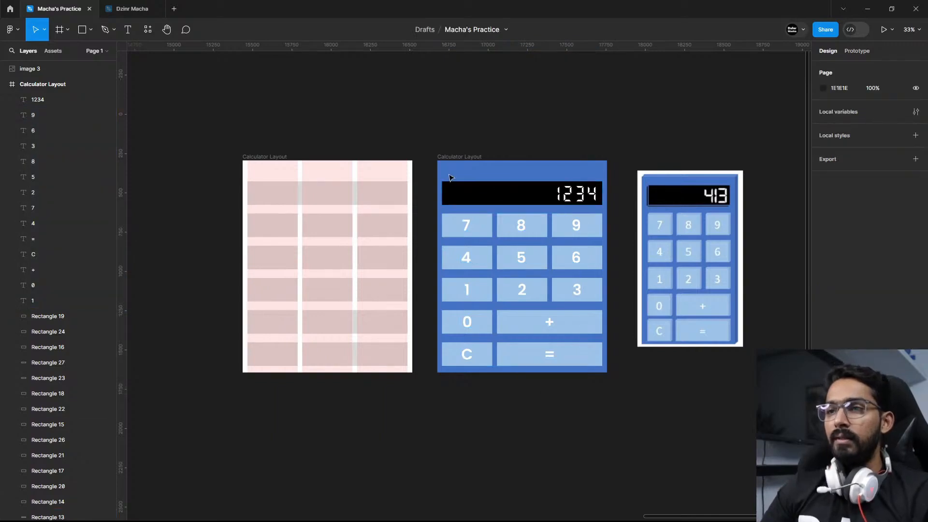
left_click(460, 157)
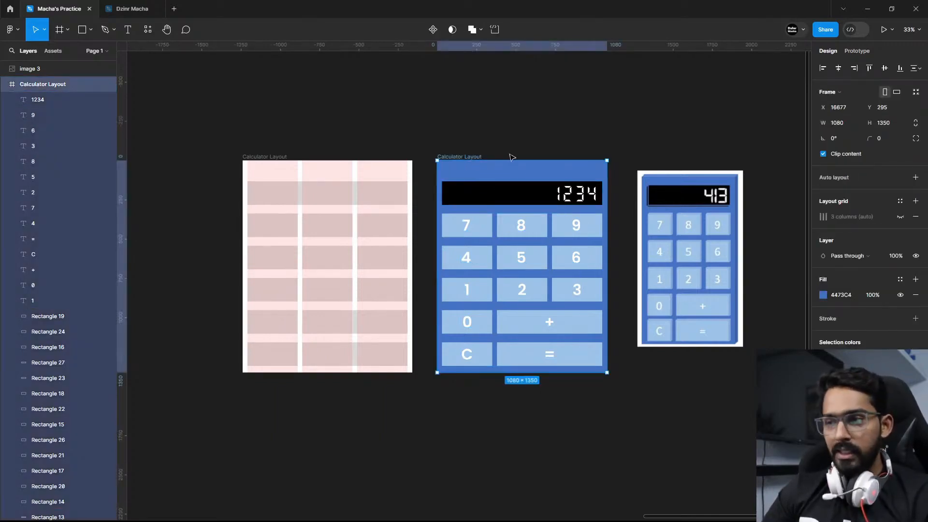
left_click(901, 216)
scroll(604, 235, "up", 3)
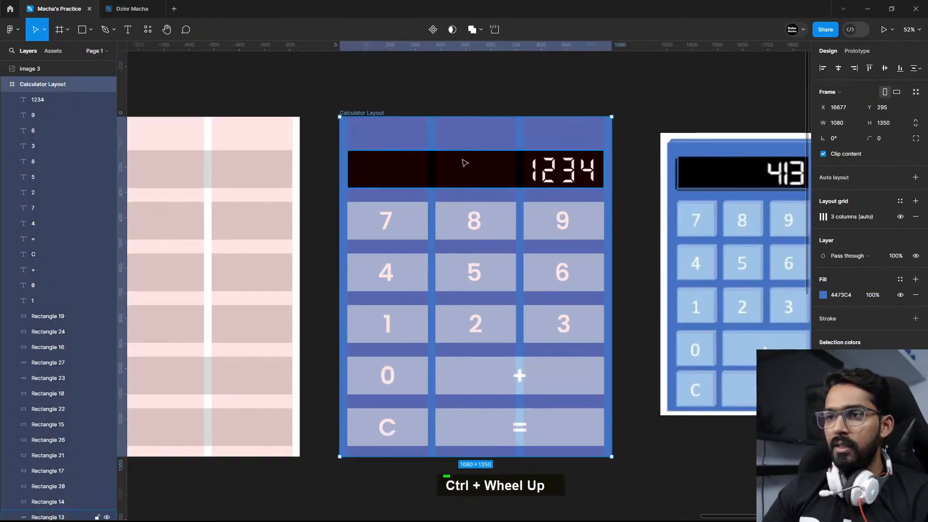
scroll(437, 220, "up", 10)
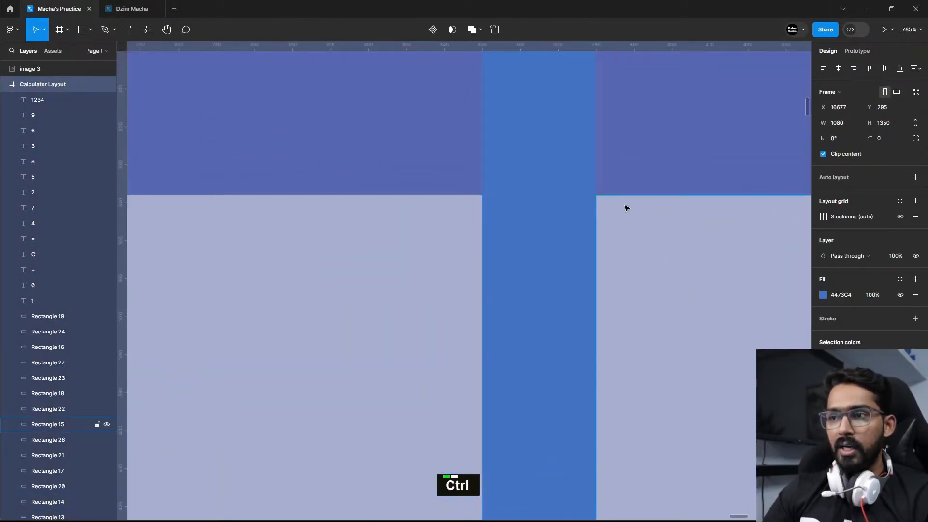
scroll(604, 205, "up", 2)
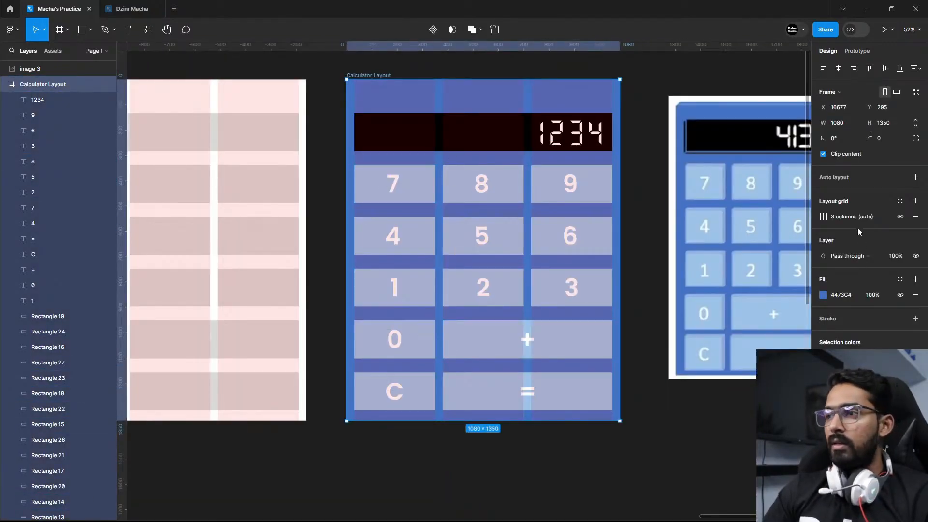
Try the Rows and Grid types on the frame's existing layout grid, and return it to Columns.
left_click(828, 218)
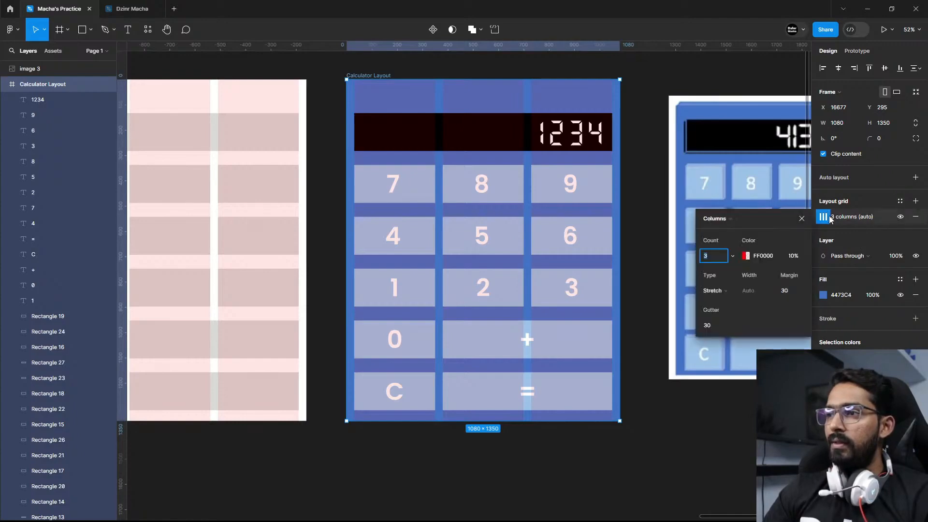
left_click(728, 219)
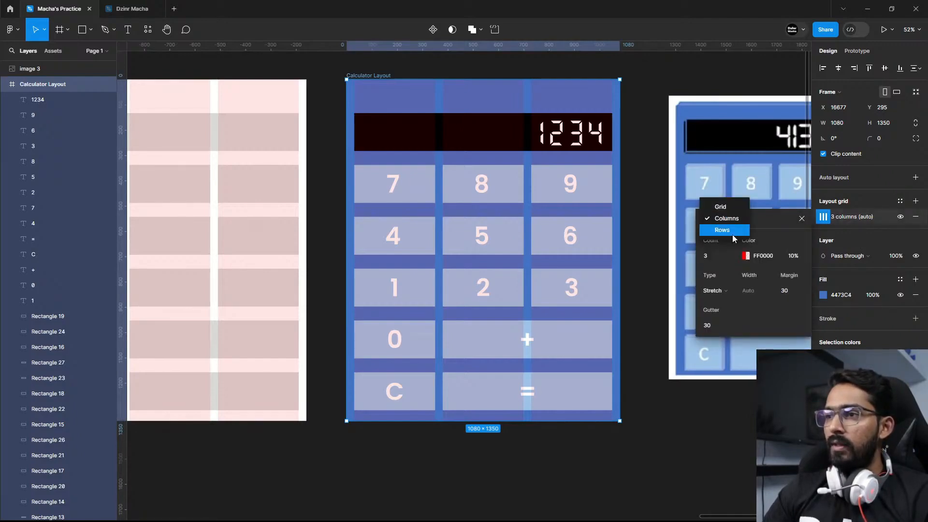
left_click(732, 230)
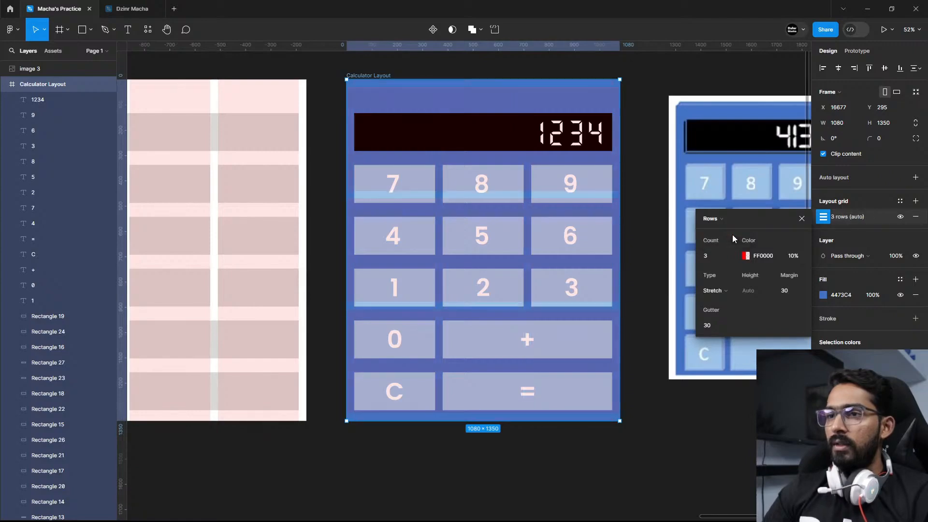
left_click(722, 222)
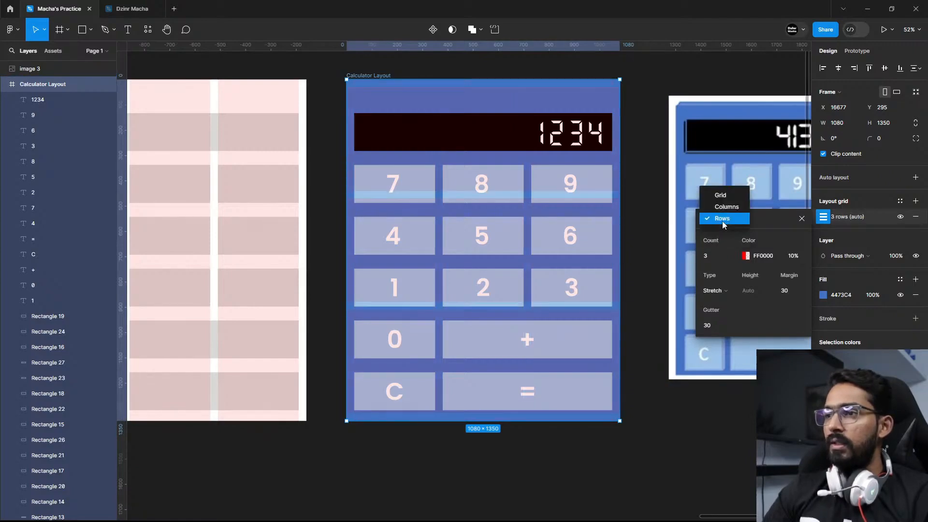
left_click(731, 195)
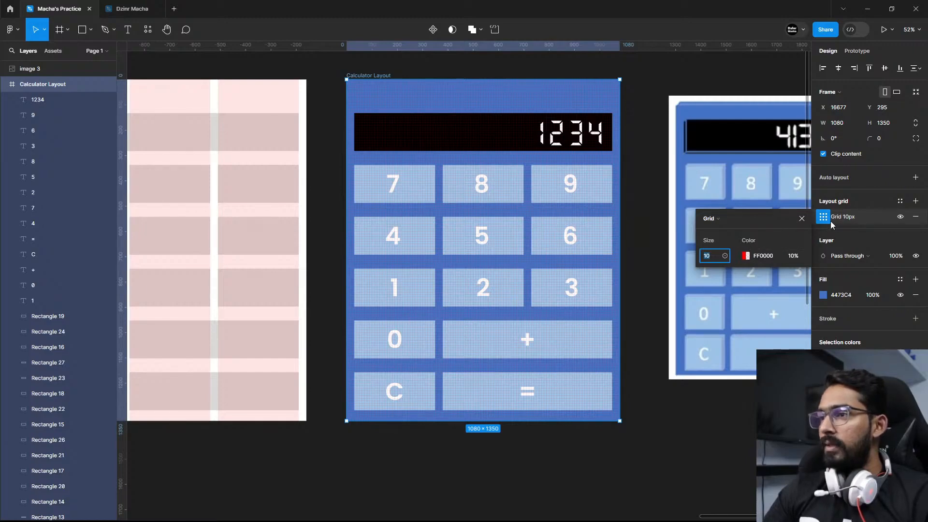
left_click(712, 218)
left_click(721, 230)
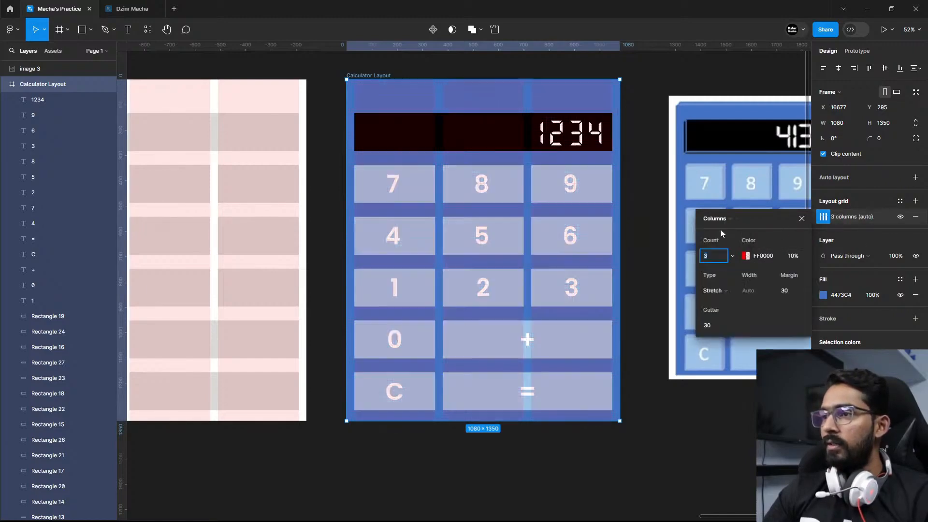
Add a second layout grid to the blue calculator frame as Rows with a count of 6.
left_click(915, 200)
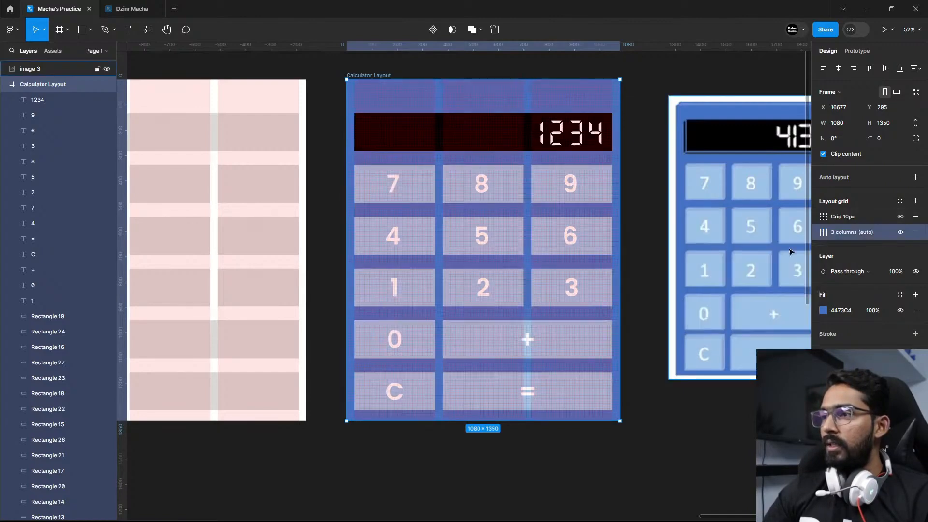
left_click(823, 217)
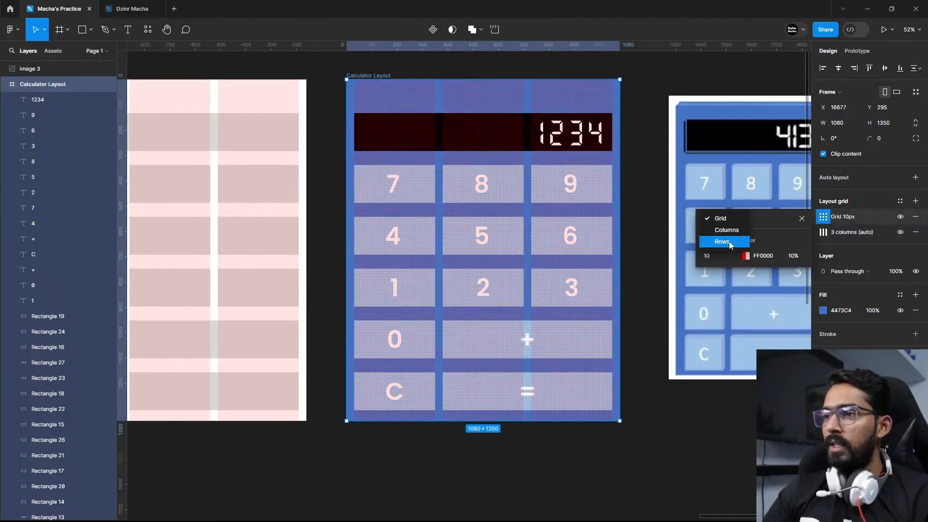
left_click(729, 241)
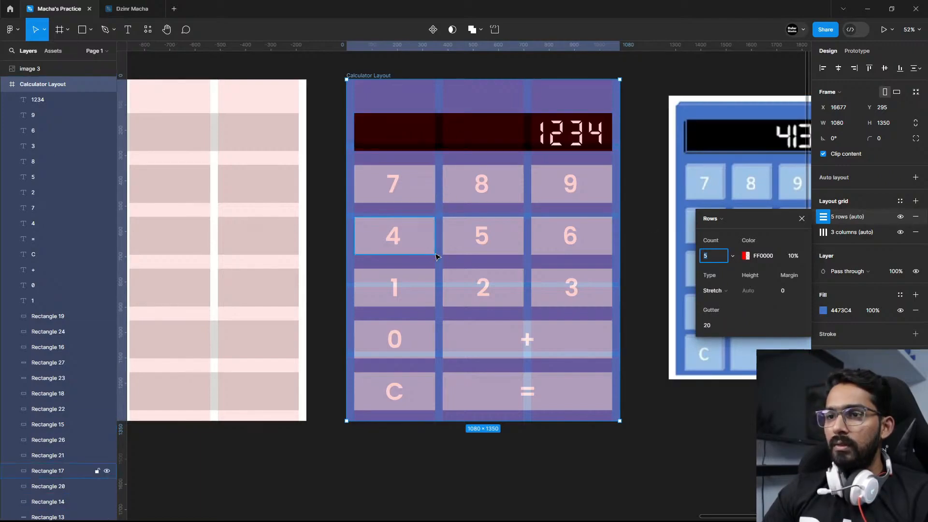
double_click(717, 259)
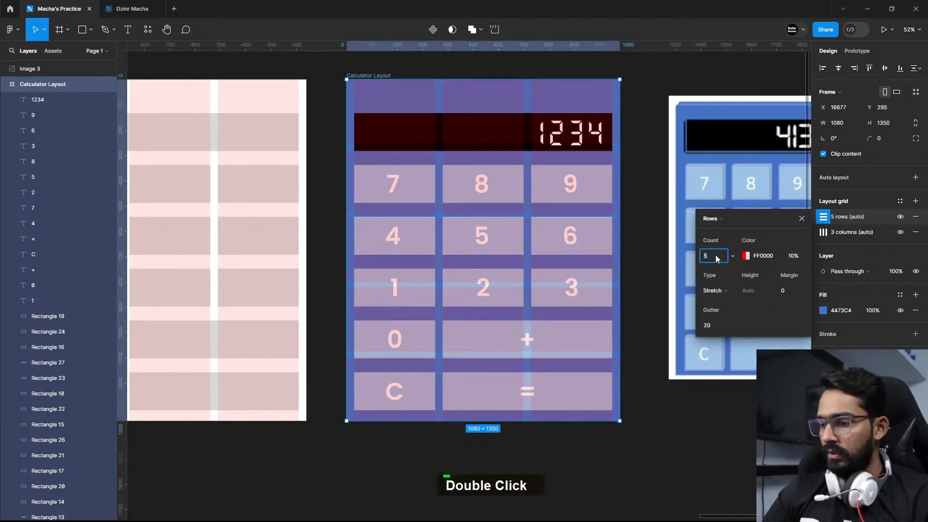
type("6")
key("Return")
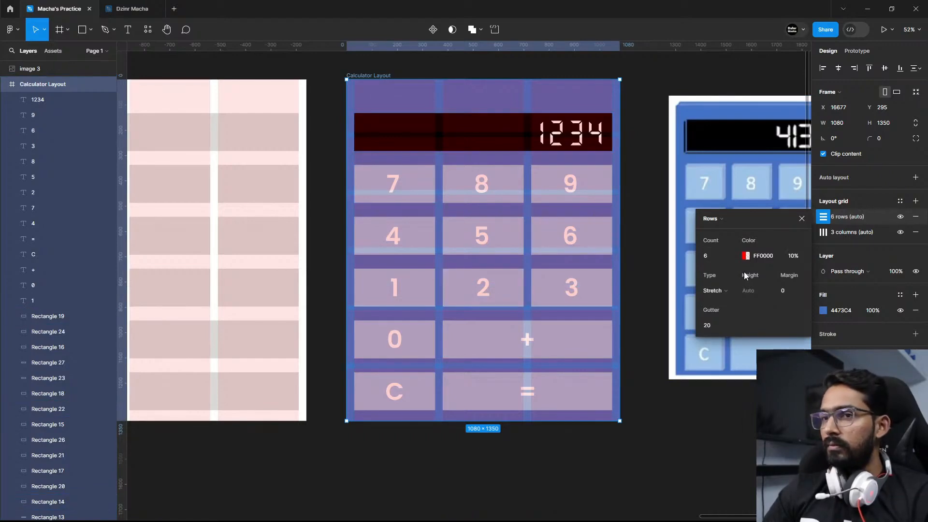
Set the row grid's colour opacity to 60% and its margin to 42.
type("60")
key("Return")
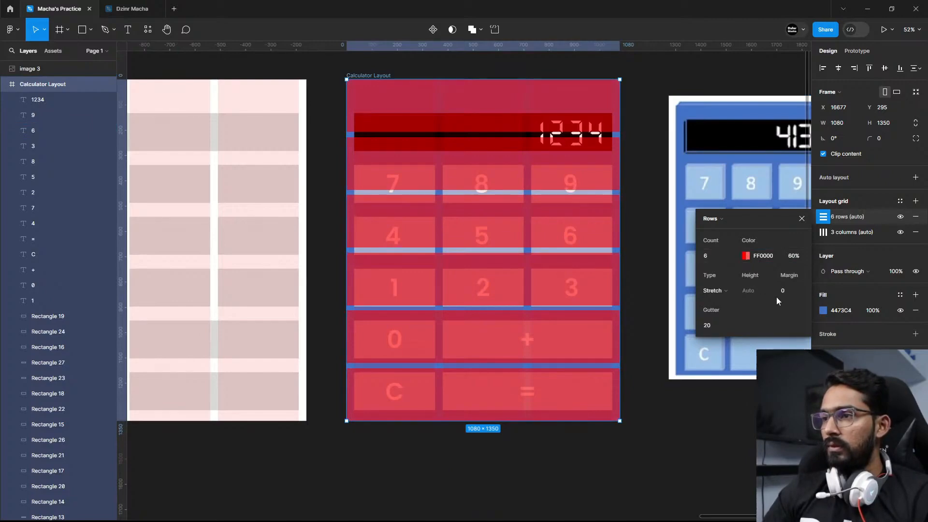
key("Up")
key("shift+Up")
key("shift+Up")
key("shift+Up")
key("shift+Up")
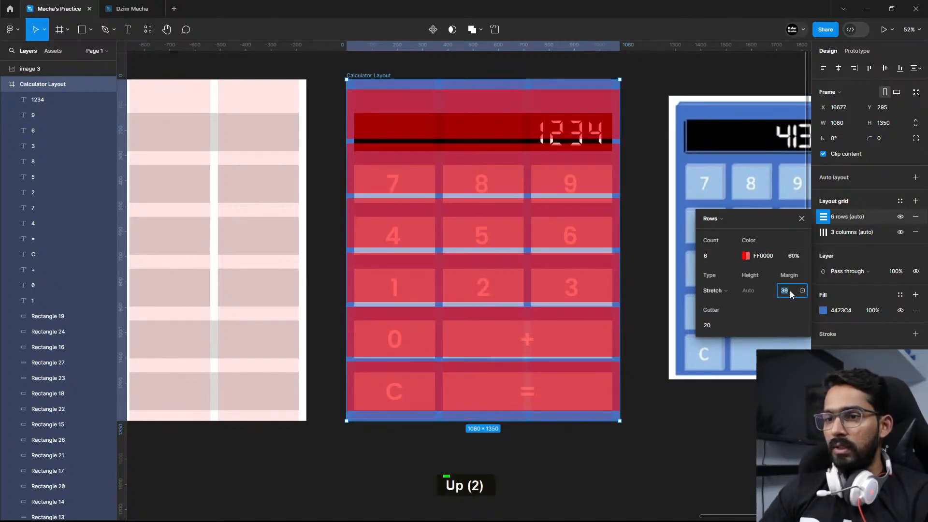
key("Up")
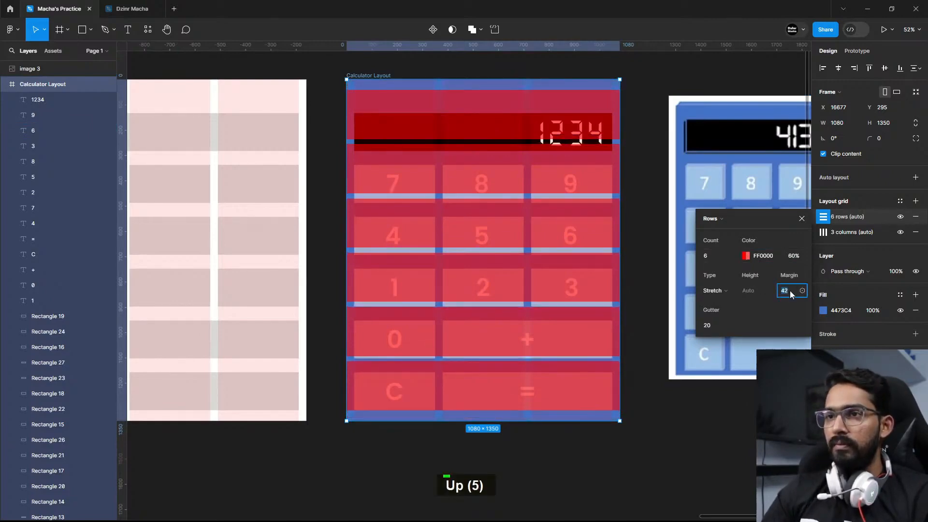
Try the Center type for the row grid and undo the change.
left_click(715, 290)
left_click(724, 277)
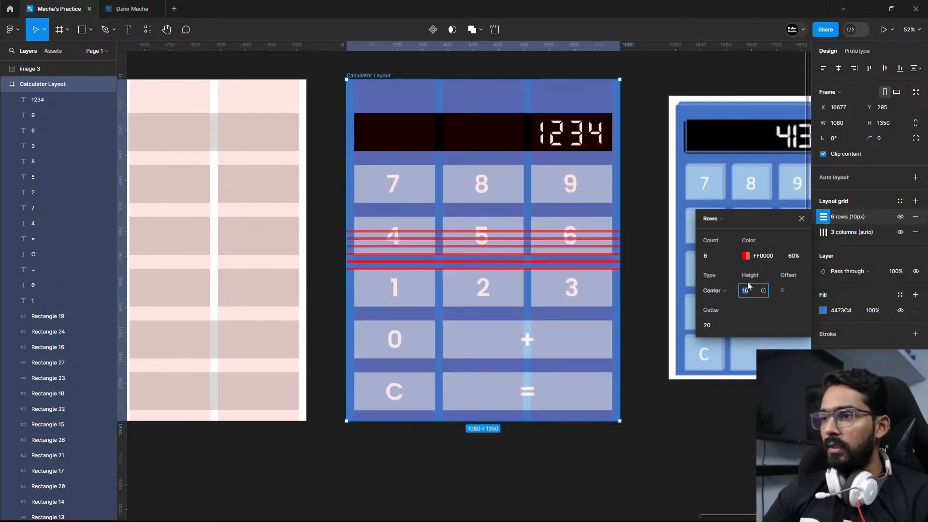
key("ctrl+z")
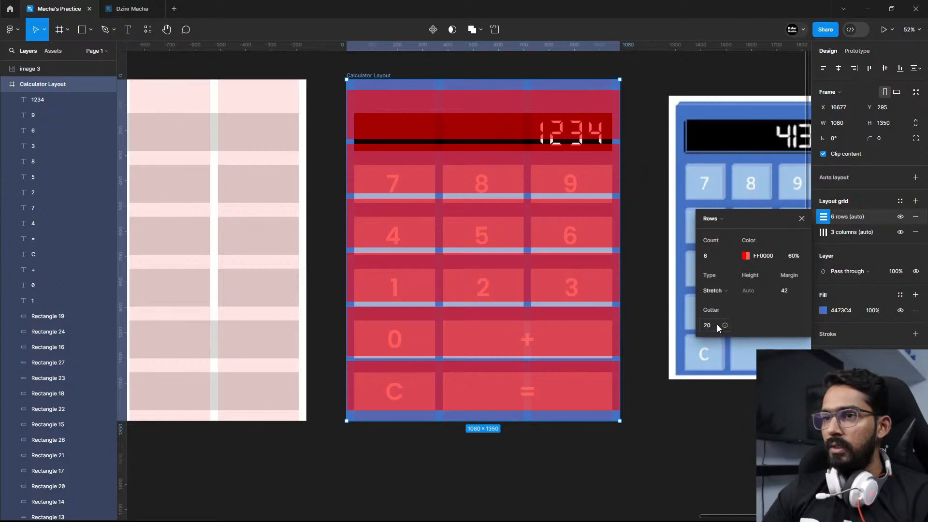
Set the row grid's gutter to 70.
key("Up")
key("Up")
key("Up")
key("Up")
key("Up")
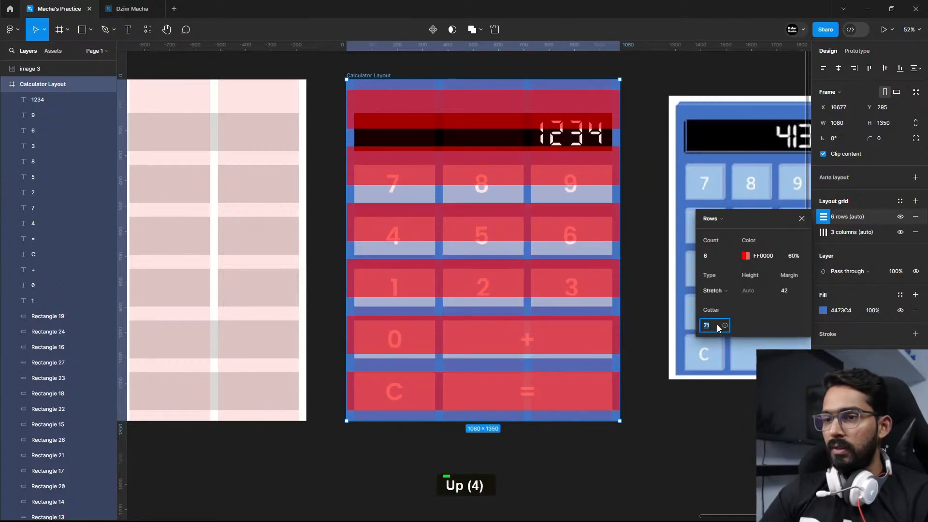
key("Up")
key("Up")
key("Down")
key("Down")
key("Down")
key("Down")
key("Down")
key("Up")
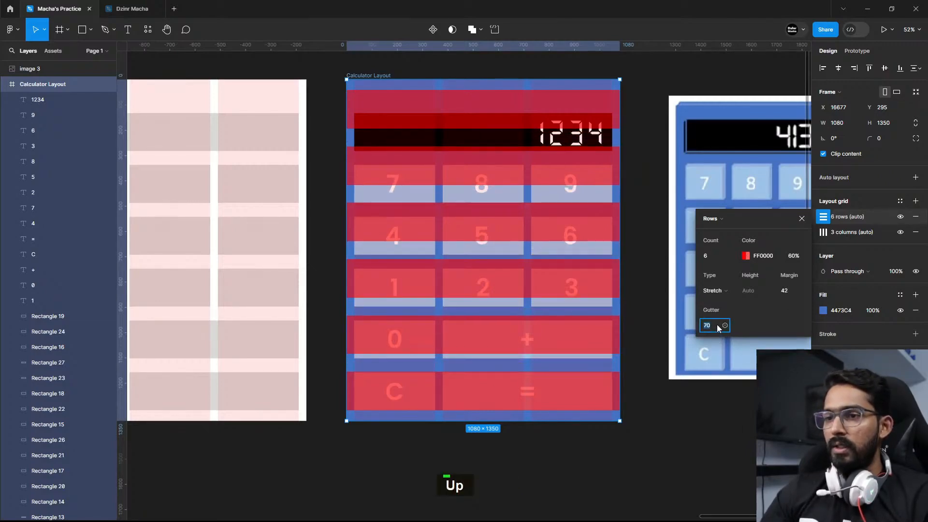
Move the black display rectangle and its 1234 text up together by 91 px onto the first grid row.
left_click(646, 142)
scroll(655, 221, "up", 1)
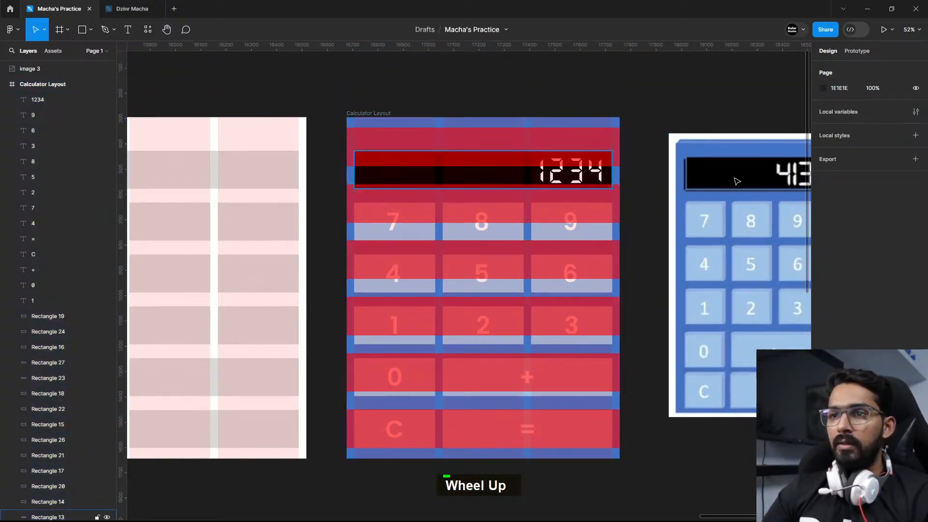
left_click(532, 184)
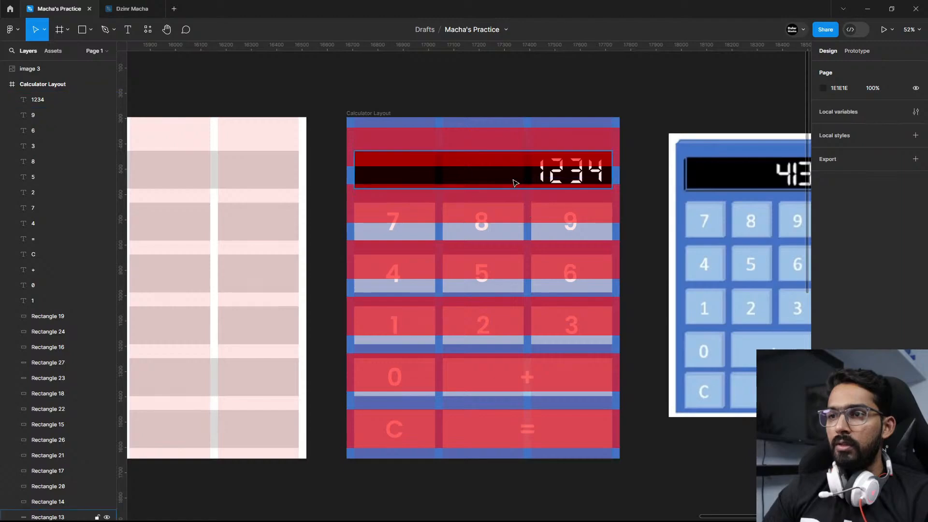
left_click(566, 185, "shift")
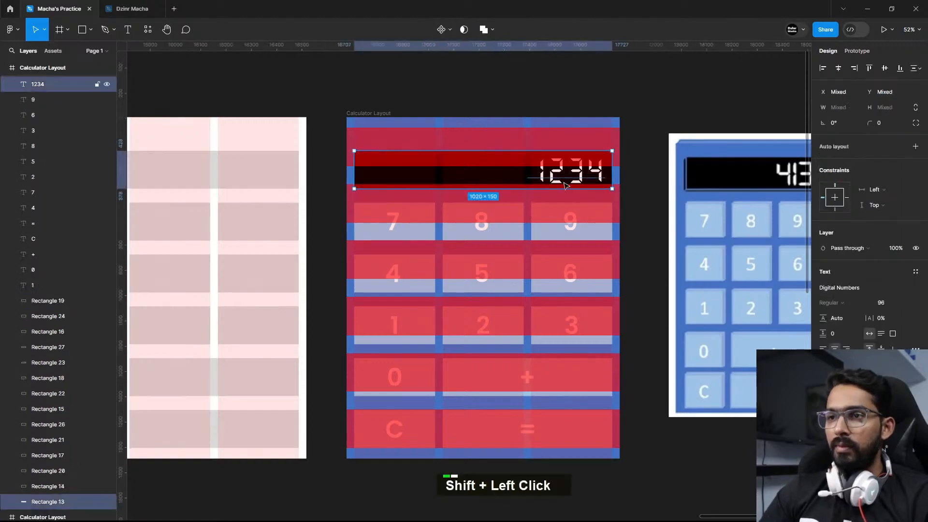
key("shift+Up")
key("shift+Up")
key("shift+Up")
key("shift+Up")
key("shift+Up")
key("shift+Up")
key("shift+Up")
key("shift+Up")
key("shift+Up")
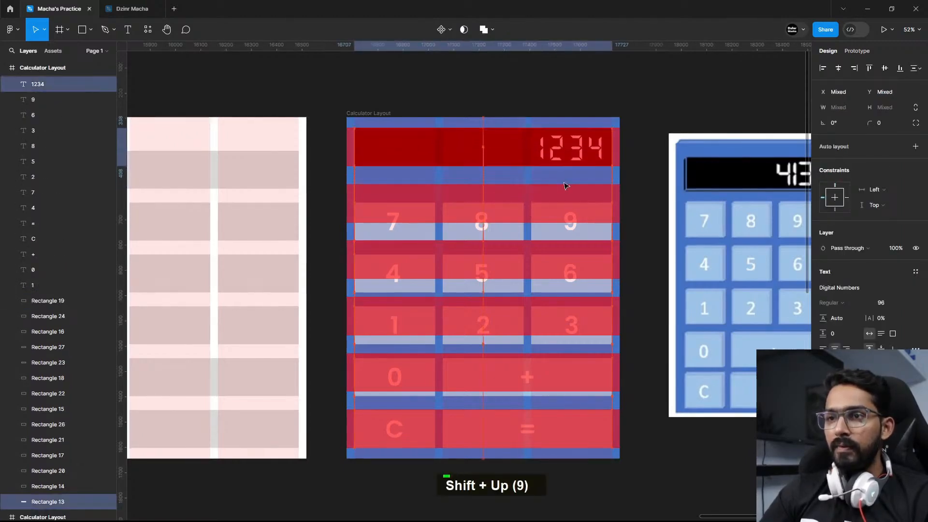
key("Up")
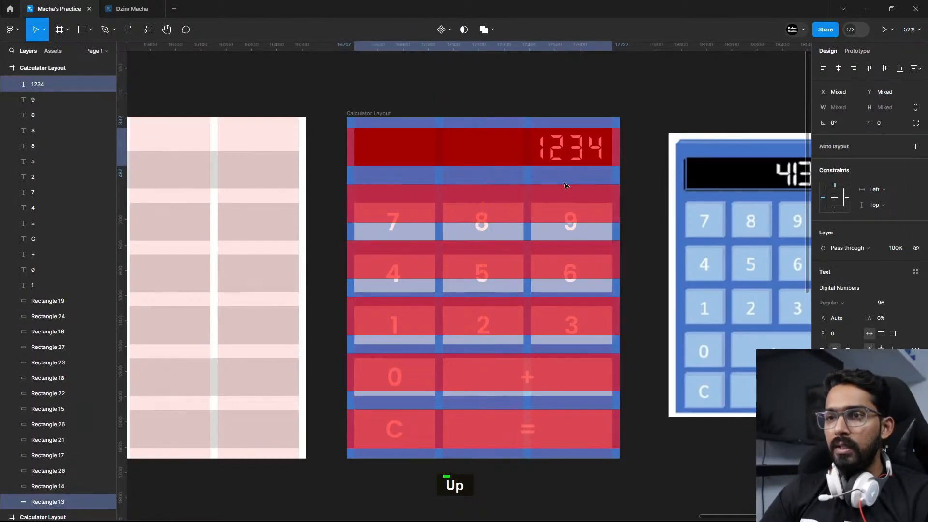
Move the 7, 8 and 9 keys together with their labels up onto the second grid row.
left_click(422, 238)
left_click(394, 222, "shift")
left_click(481, 223, "shift")
left_click(508, 233, "shift")
left_click(570, 225, "shift")
left_click(597, 237, "shift")
key("shift+Up")
key("shift+Up")
key("shift+Up")
key("shift+Up")
key("shift+Up")
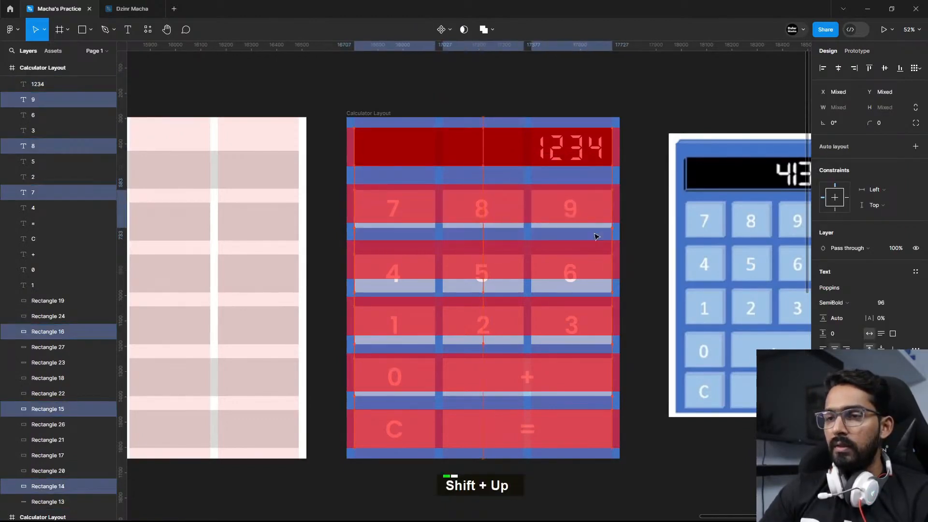
key("Up")
key("Up")
key("Up")
Move the three key rows from 4 through + up 18 px so the 0 and + keys sit on the fifth grid row.
left_click_drag(604, 488, 364, 257)
left_click_drag(655, 481, 356, 407)
key("shift+Up")
key("shift+Up")
key("Down")
key("Down")
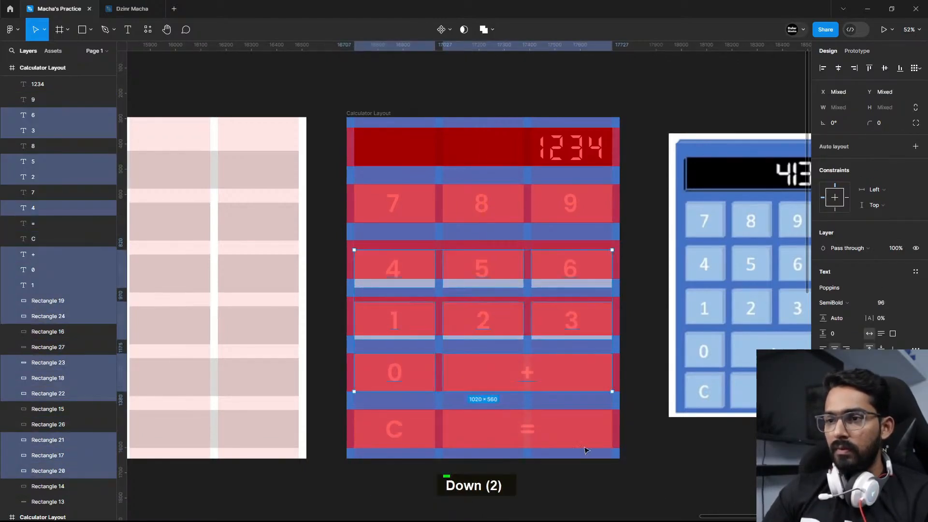
Move the 4-5-6 and 1-2-3 key rows up 19 px so the 1-2-3 keys sit on the fourth grid row.
left_click_drag(631, 403, 348, 349)
key("shift+Up")
key("shift+Up")
key("Down")
Move the 4, 5 and 6 keys with their labels up 18 px onto the third grid row.
left_click_drag(633, 284, 341, 249)
key("shift+Up")
key("shift+Up")
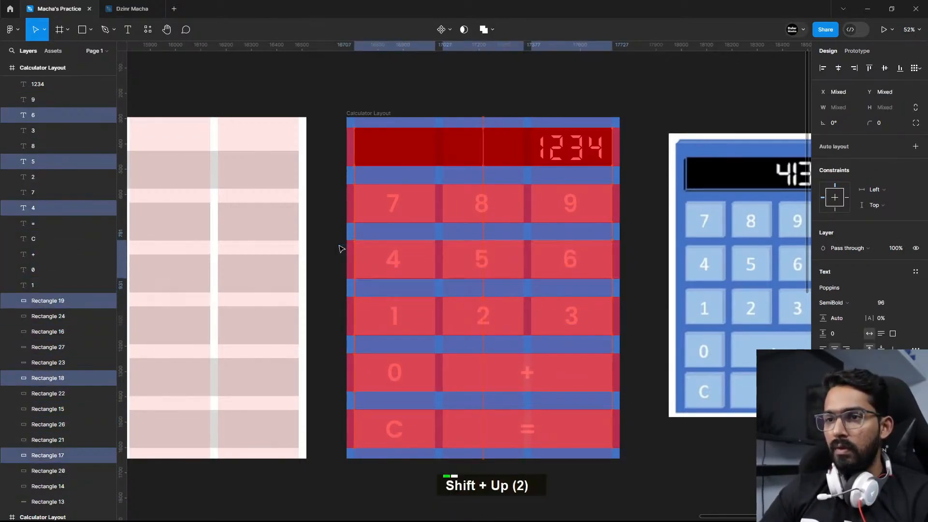
key("Down")
key("Down")
key("Escape")
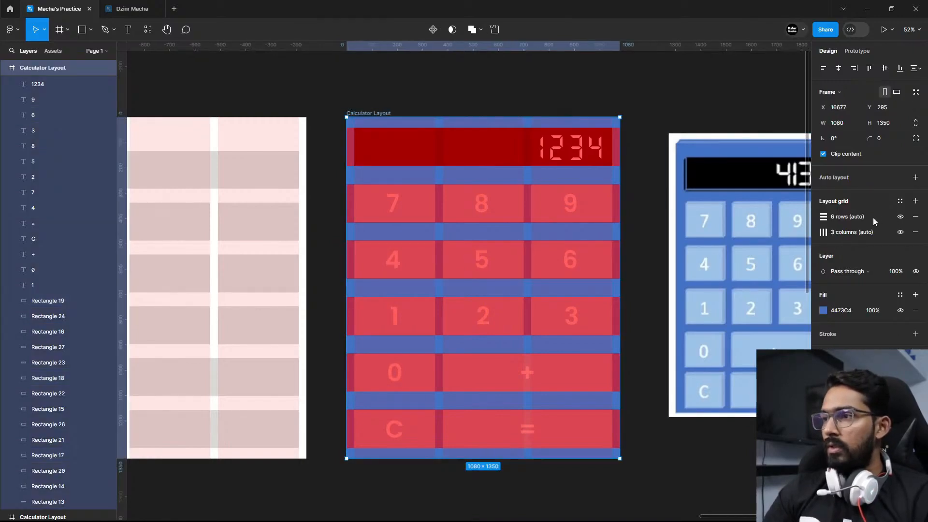
Remove the 6-row layout grid from the calculator frame and hide its 3-column grid.
left_click(899, 217)
left_click(900, 217)
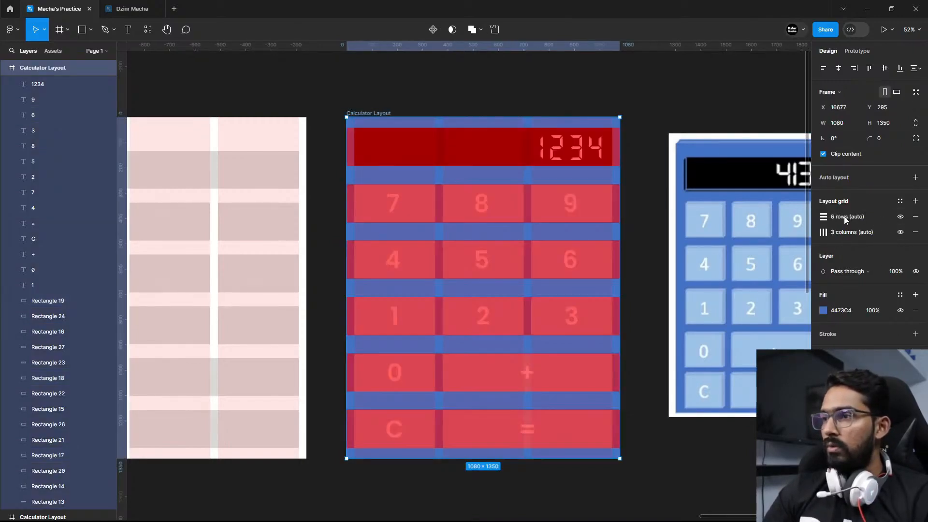
left_click(824, 216)
left_click(916, 217)
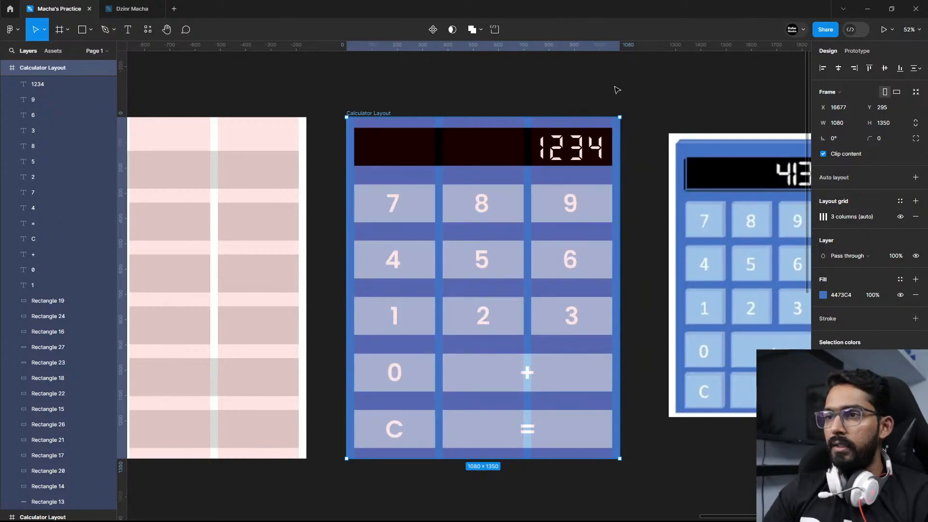
left_click(648, 85)
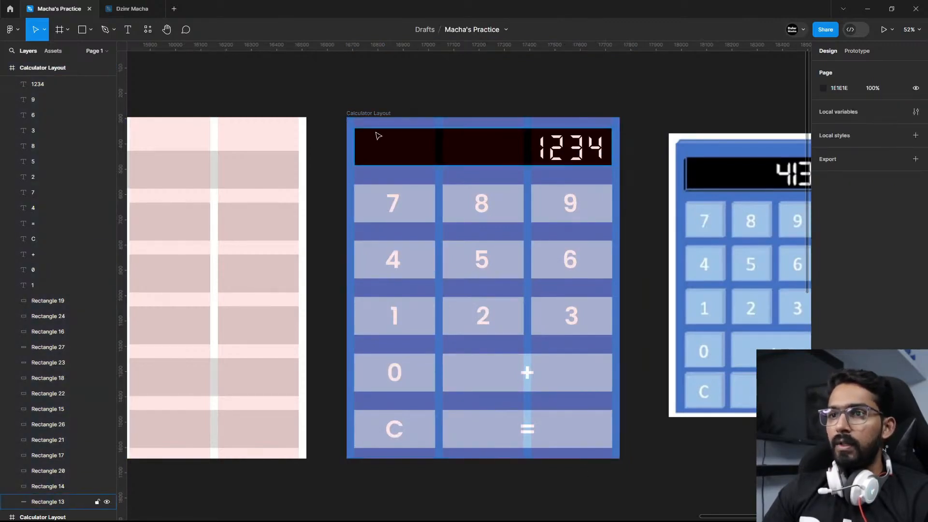
left_click(378, 113)
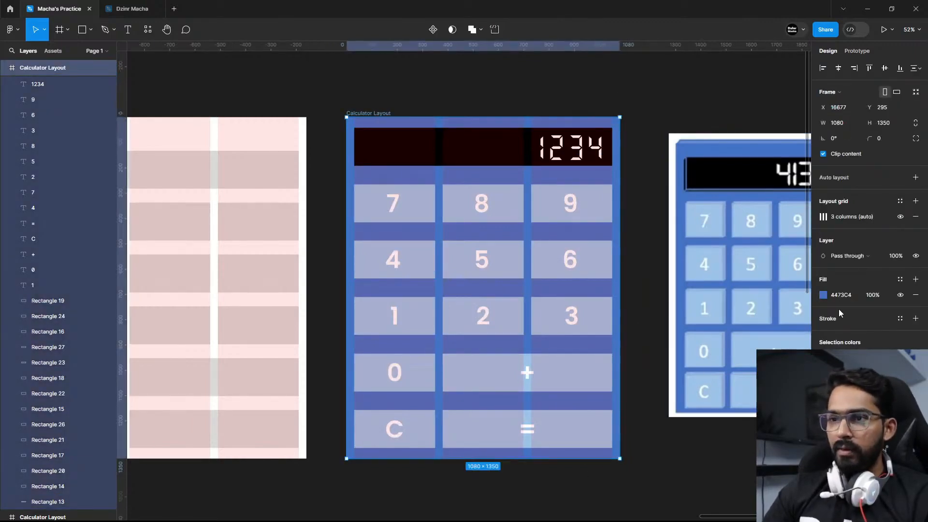
left_click(900, 216)
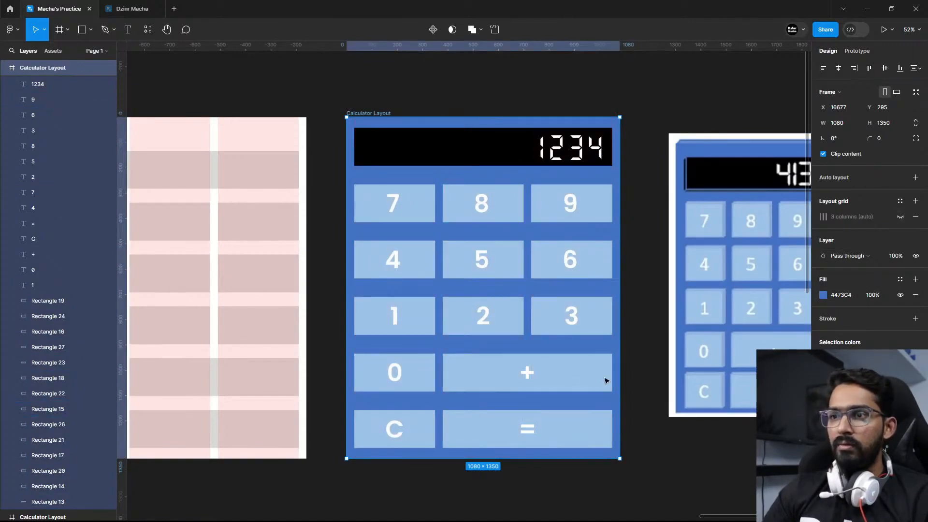
Try dark fills on the calculator frame, using 3D3D3D and 1E1E1E sampled from the canvas.
scroll(448, 283, "down", 2, "ctrl")
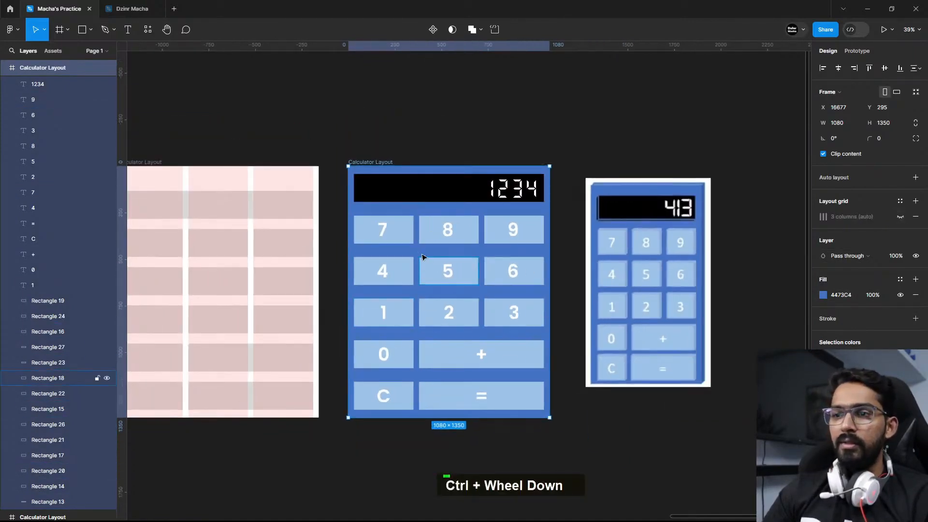
left_click_drag(548, 250, 599, 262)
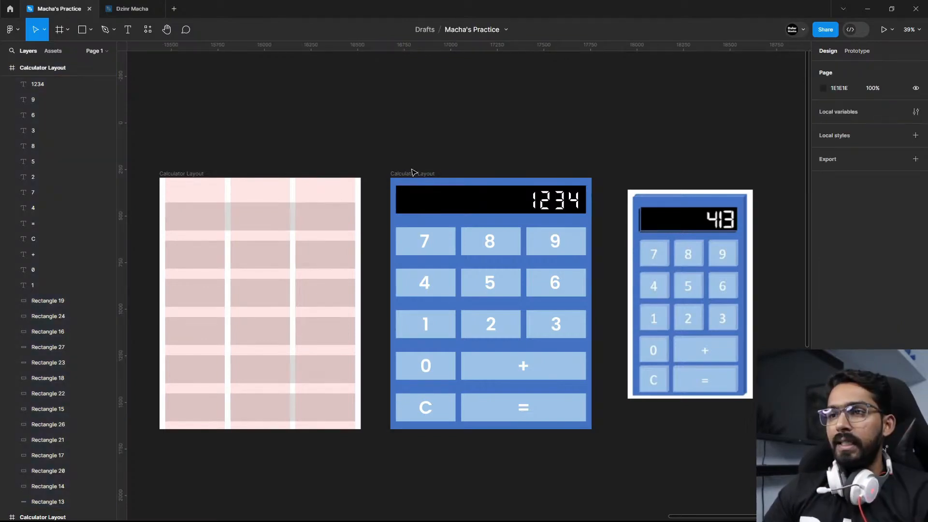
left_click(413, 173)
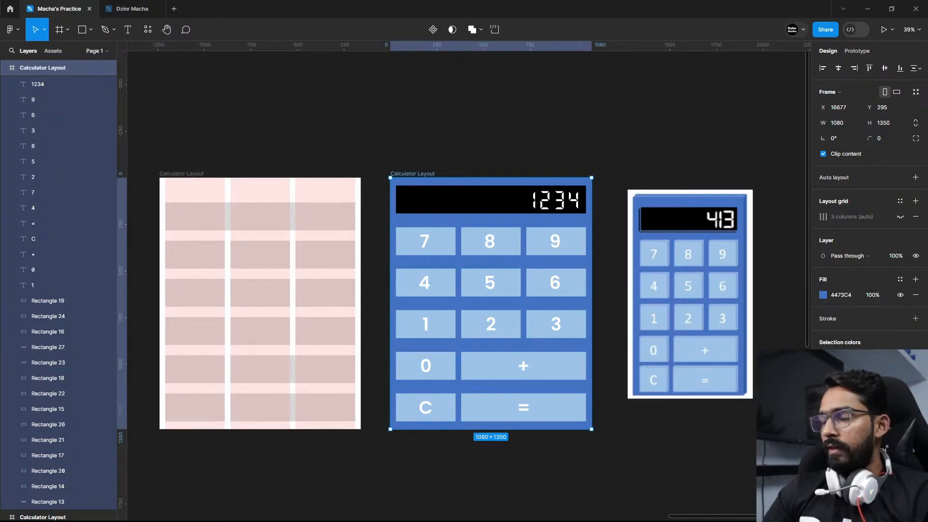
left_click(823, 296)
left_click(702, 344)
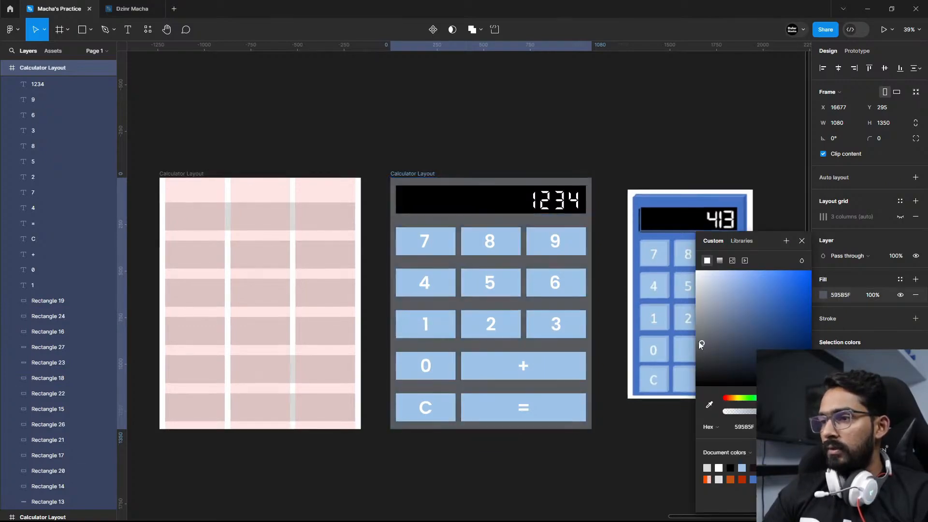
left_click_drag(701, 343, 645, 361)
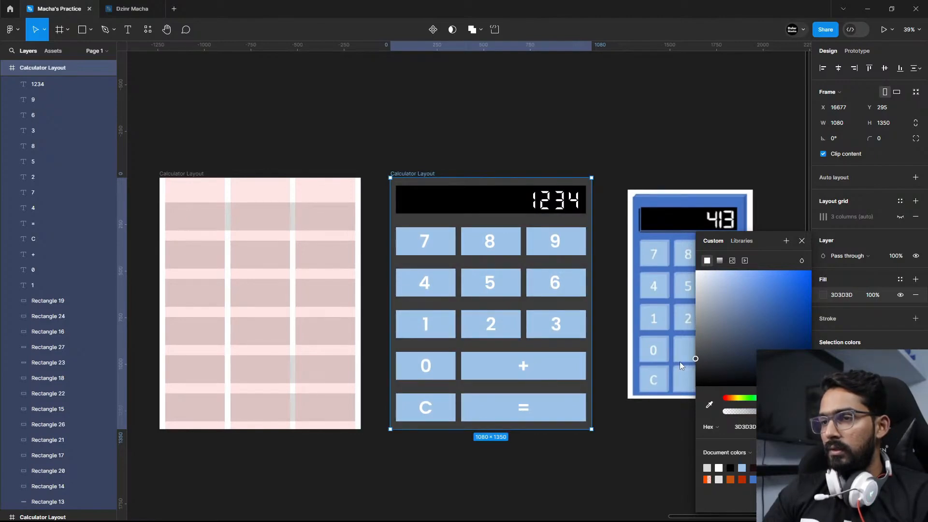
left_click(709, 404)
left_click(618, 327)
Set the calculator frame's fill colour to white, FFFFFF.
left_click(422, 173)
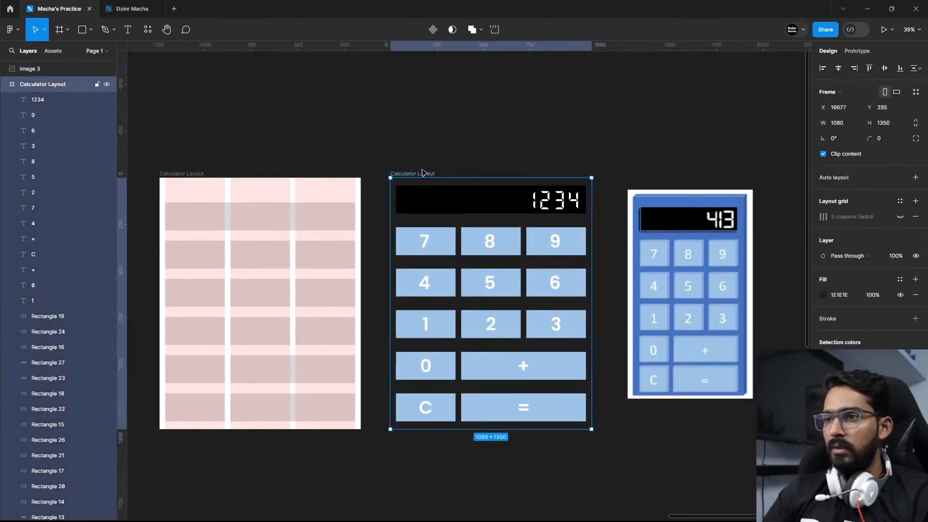
left_click(822, 294)
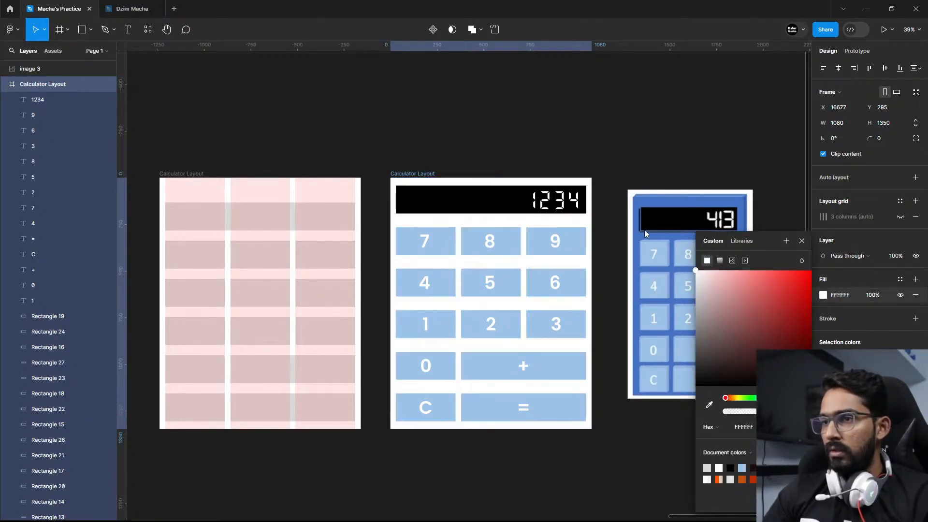
left_click(462, 121)
Recolour all the light blue key rectangles in the calculator frame to black, 000000.
left_click(430, 173)
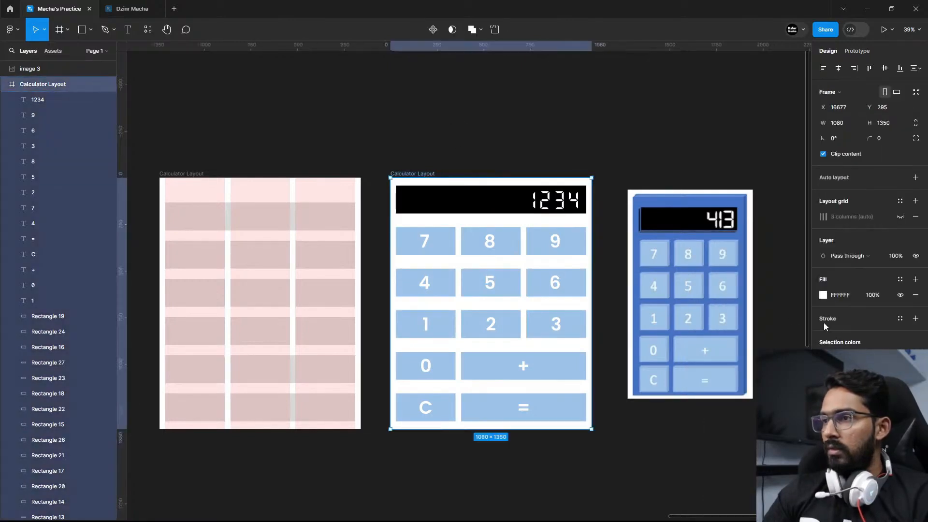
left_click(823, 295)
left_click(731, 468)
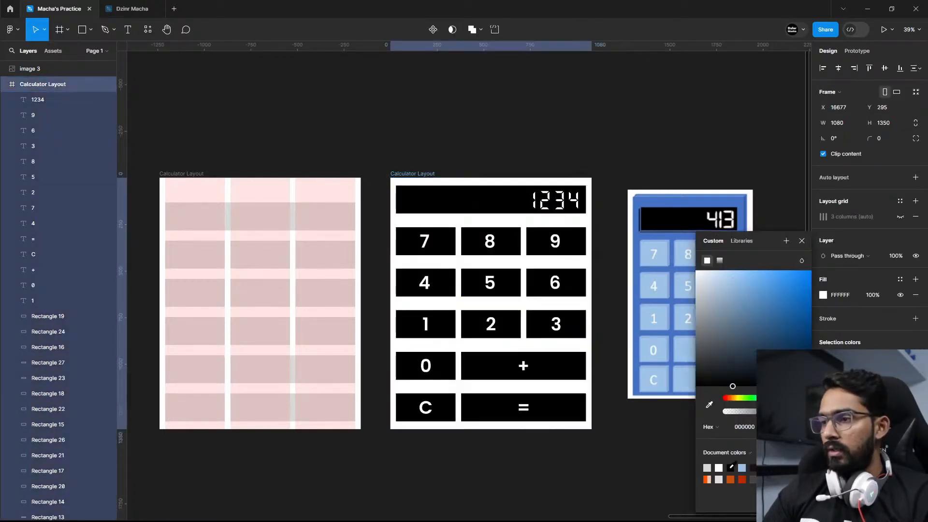
left_click(614, 454)
left_click(429, 174)
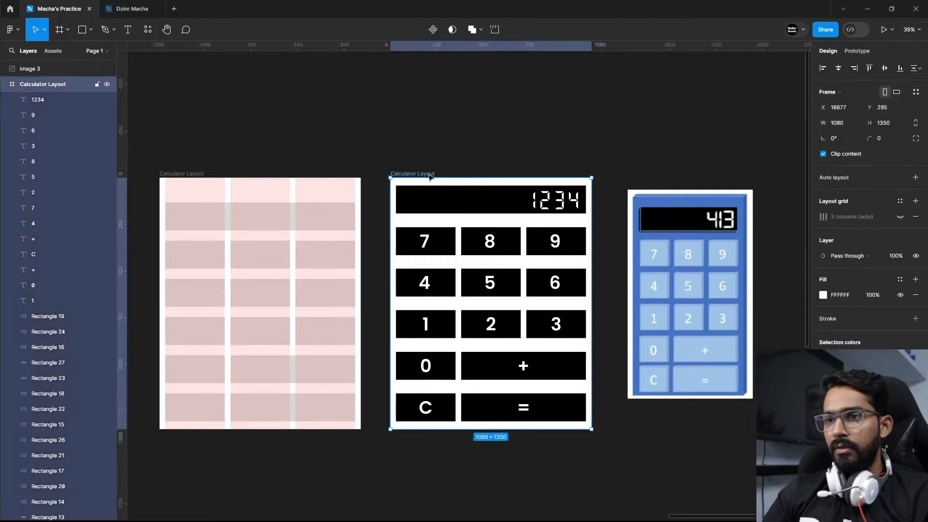
left_click(531, 149)
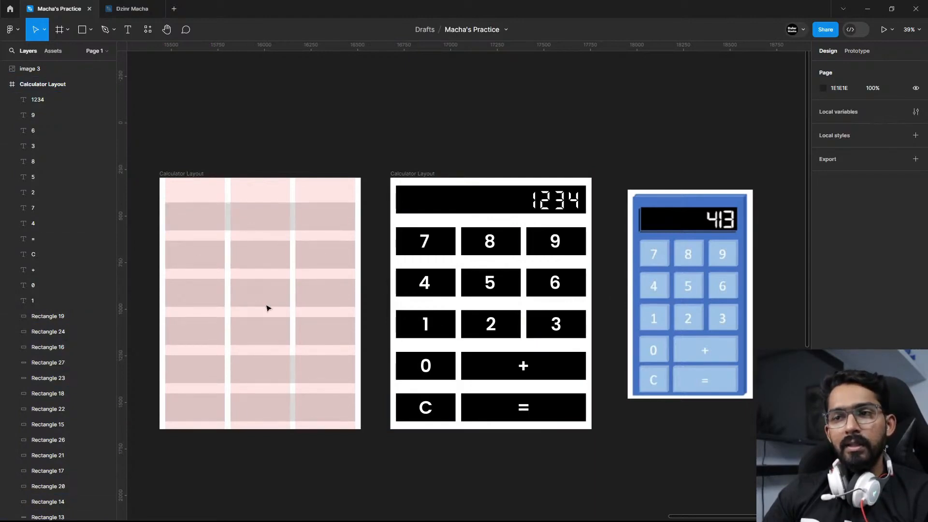
Switch to Chrome and copy the Shutterstock calculator illustration with the yellow background from the image results.
left_click(716, 276)
key("Tab")
key("Escape")
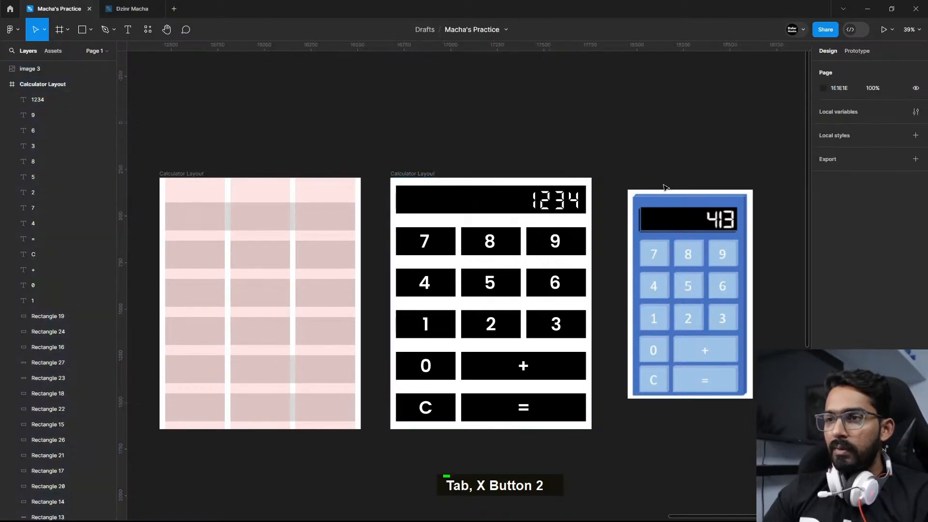
key("alt+Tab")
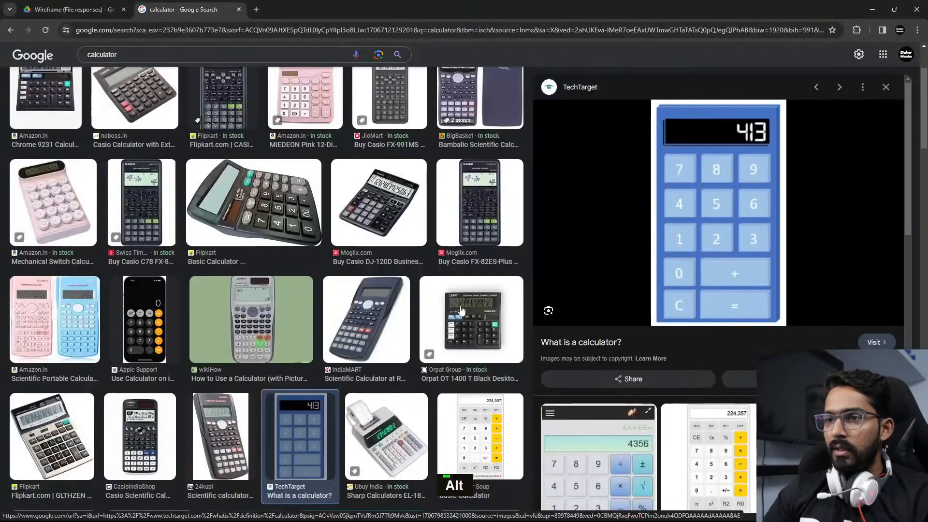
scroll(321, 364, "down", 1)
scroll(321, 365, "down", 8)
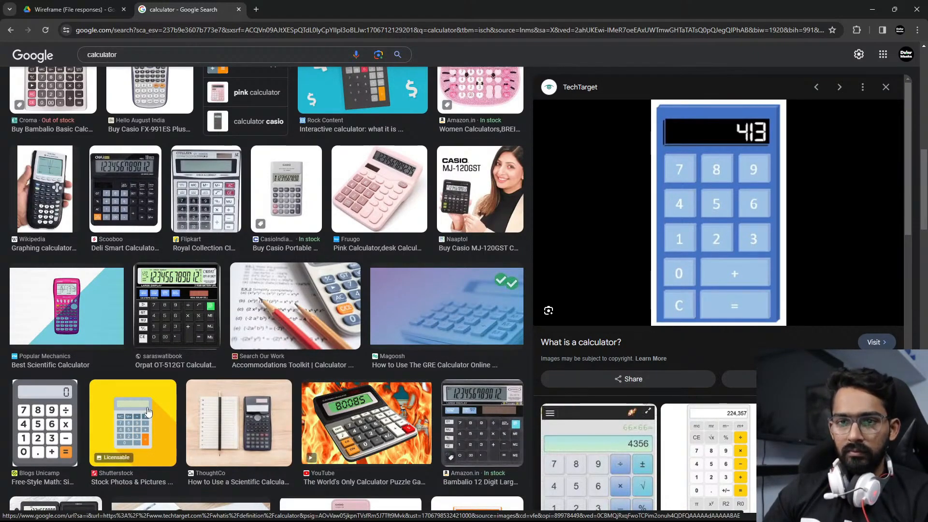
left_click(157, 429)
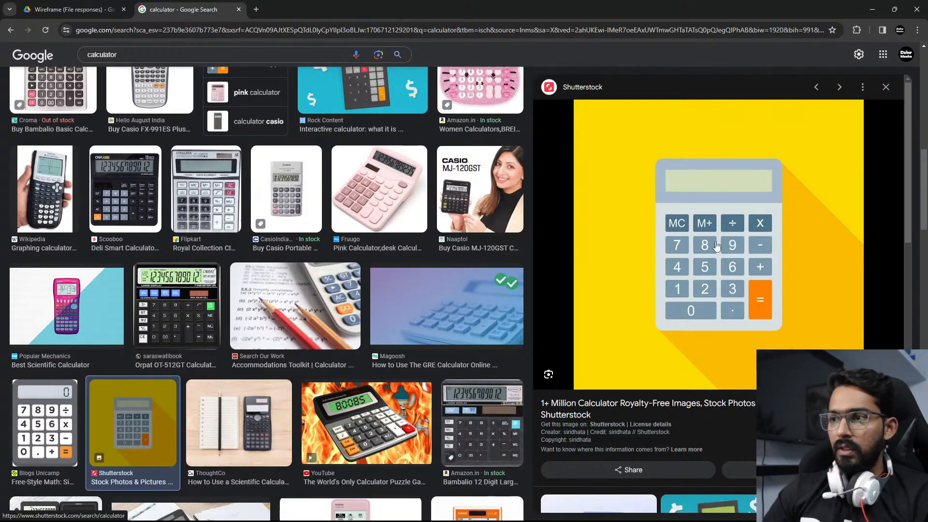
right_click(731, 209)
Switch back to Figma and paste the copied yellow calculator image onto the canvas.
key("alt+Tab")
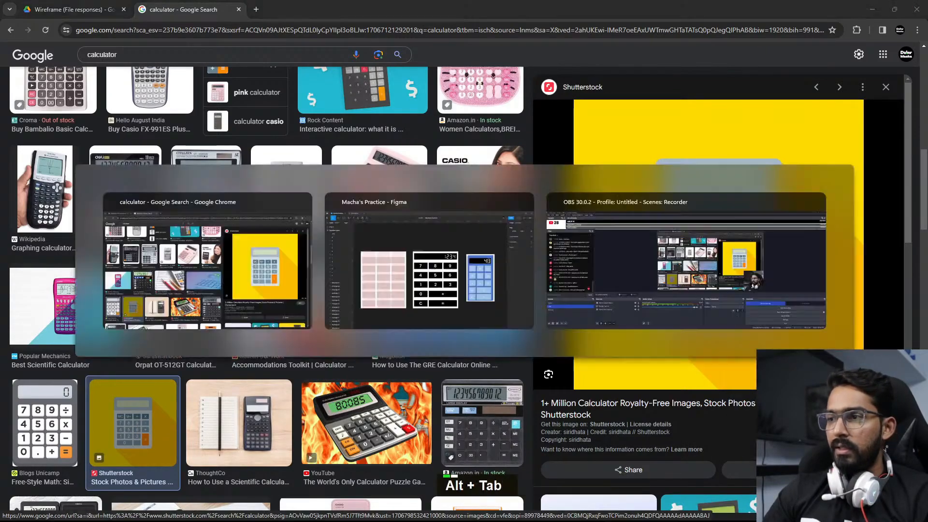
scroll(535, 345, "down", 5)
key("ctrl+v")
scroll(536, 345, "up", 4)
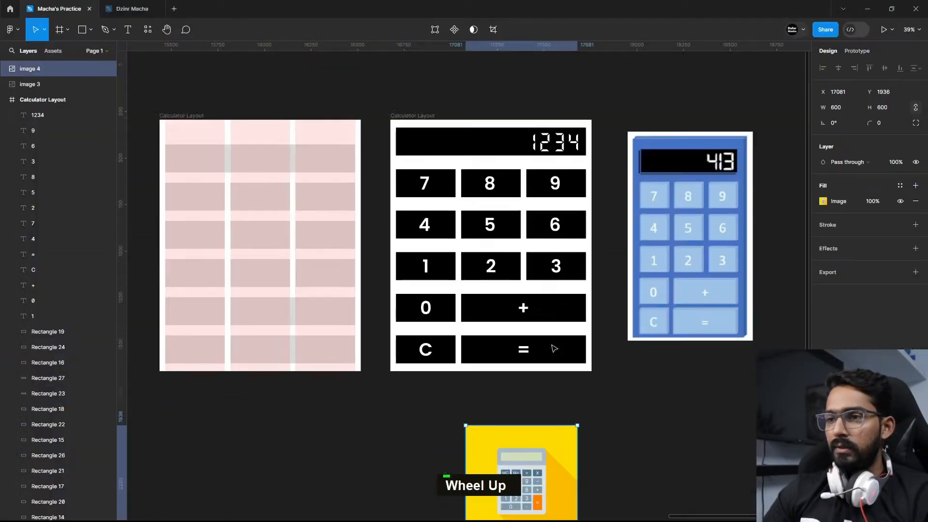
Enlarge the yellow calculator image to 1548 × 1548 and place it just left of the grey-block Calculator Layout frame.
left_click_drag(517, 474, 638, 183)
left_click_drag(674, 250, 672, 422)
mouse_move(645, 341)
left_mouse_down()
mouse_move(758, 312)
mouse_move(648, 347)
left_mouse_up()
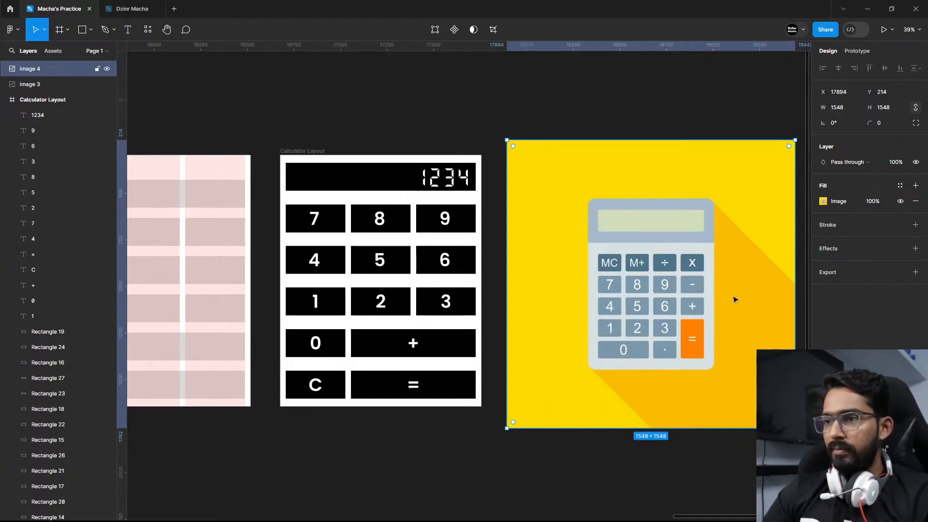
left_click_drag(548, 192, 659, 188)
left_click_drag(731, 223, 215, 226)
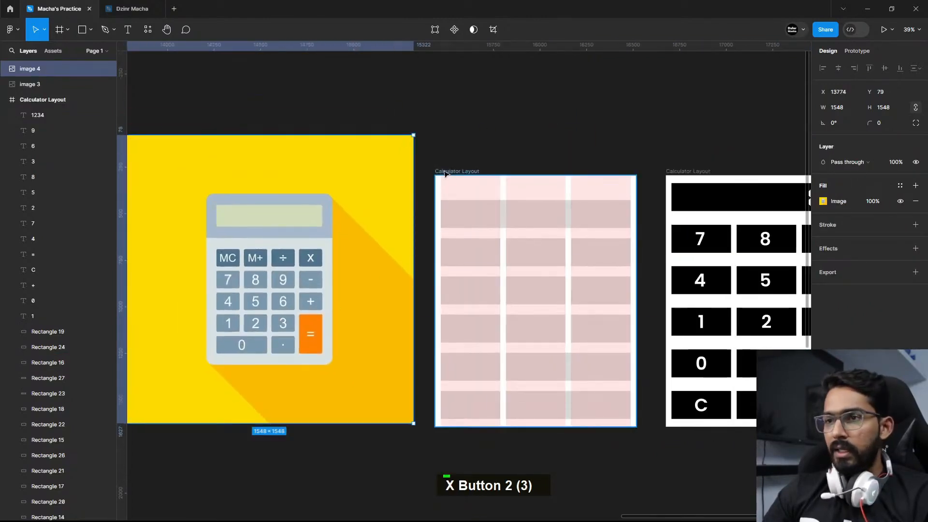
Set the column grid's count to 4 on the Calculator Layout frame beside the yellow reference image.
left_click(459, 171)
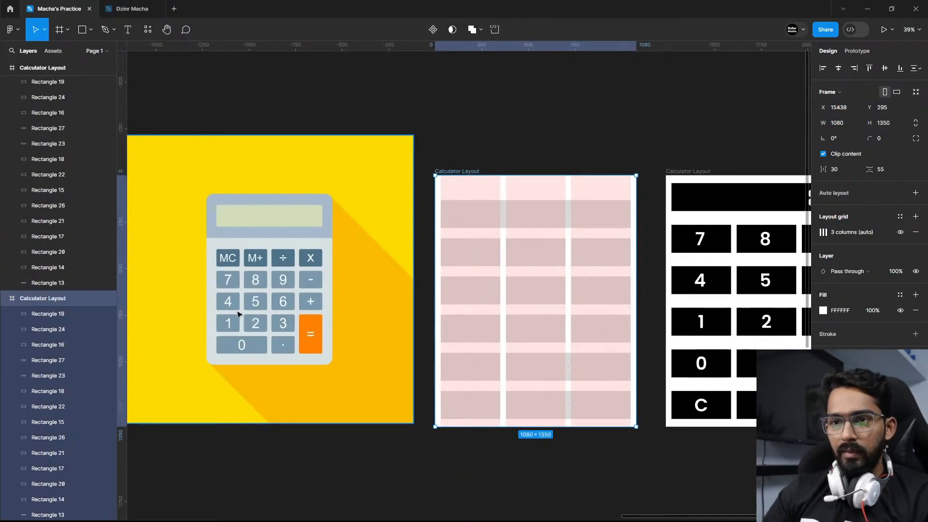
left_click(824, 233)
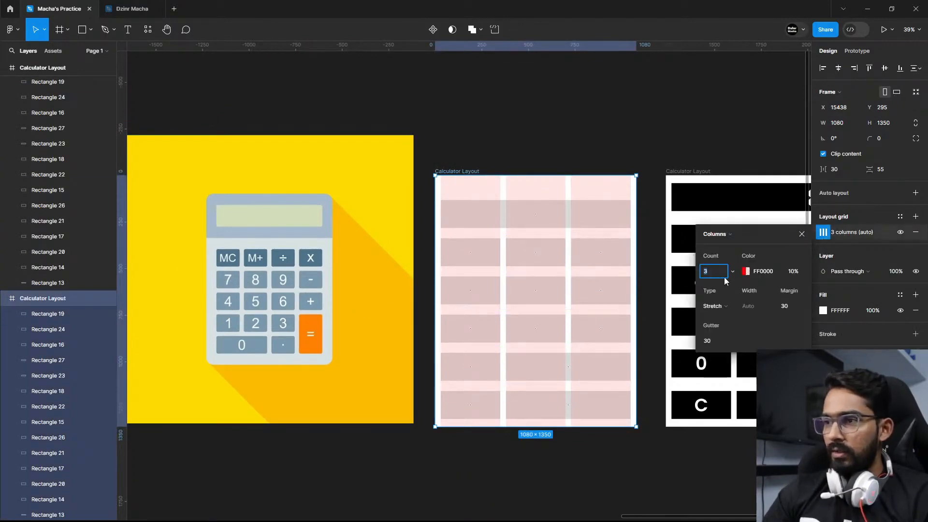
type("4")
key("Return")
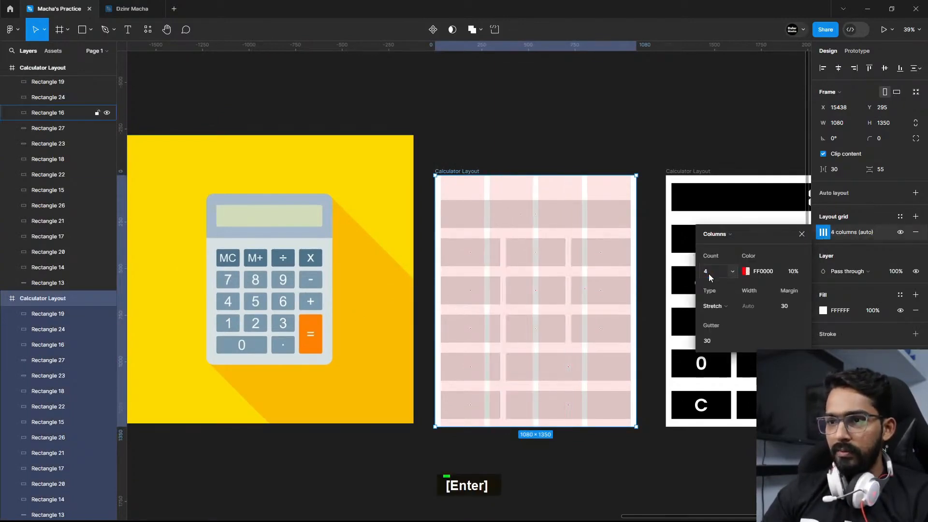
left_click(516, 216)
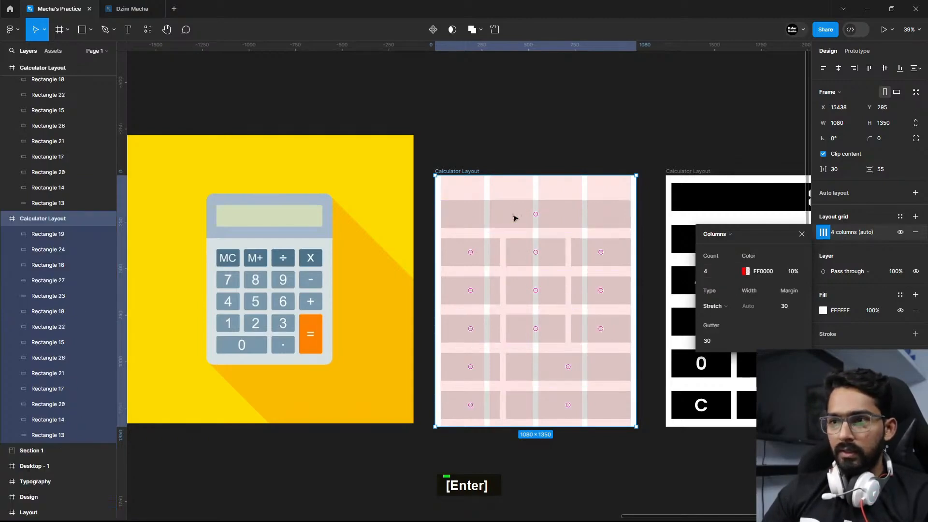
Delete all the grey rectangles inside the 4-column Calculator Layout frame and select the emptied frame.
double_click(430, 191)
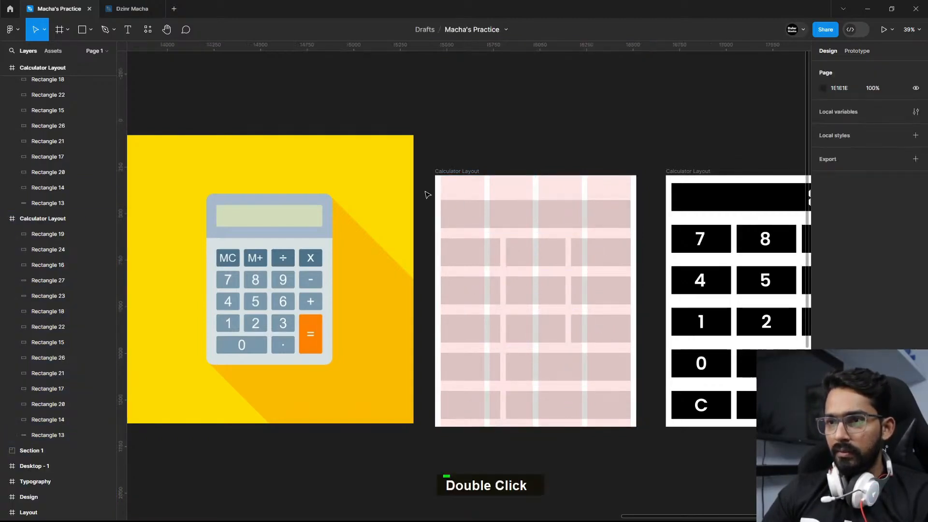
left_click_drag(425, 192, 624, 437)
key("Delete")
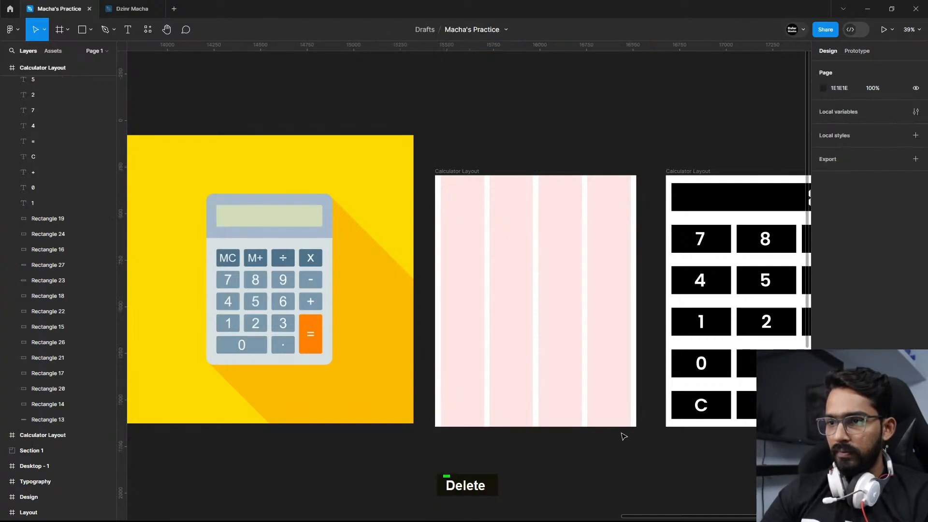
left_click(457, 172)
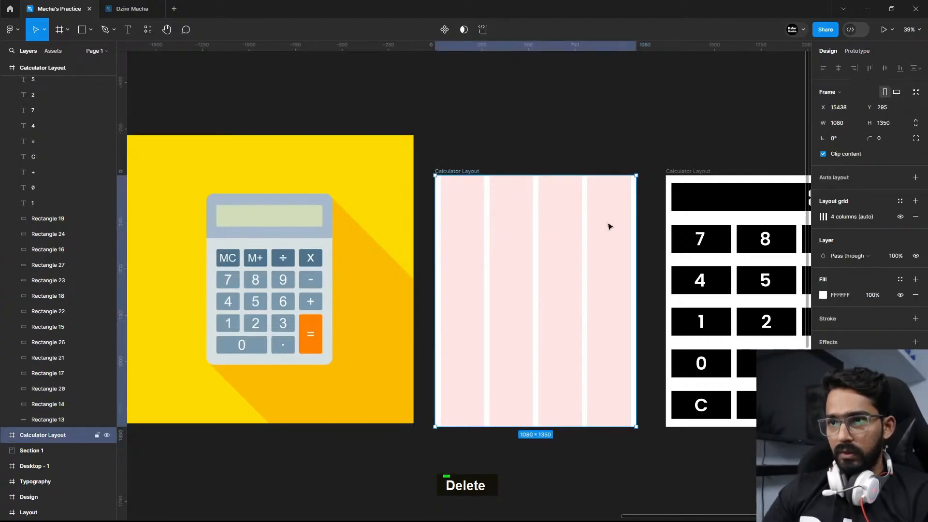
Set the 4-column grid's margin to 60 on the emptied Calculator Layout frame, after trying 50.
left_click(827, 217)
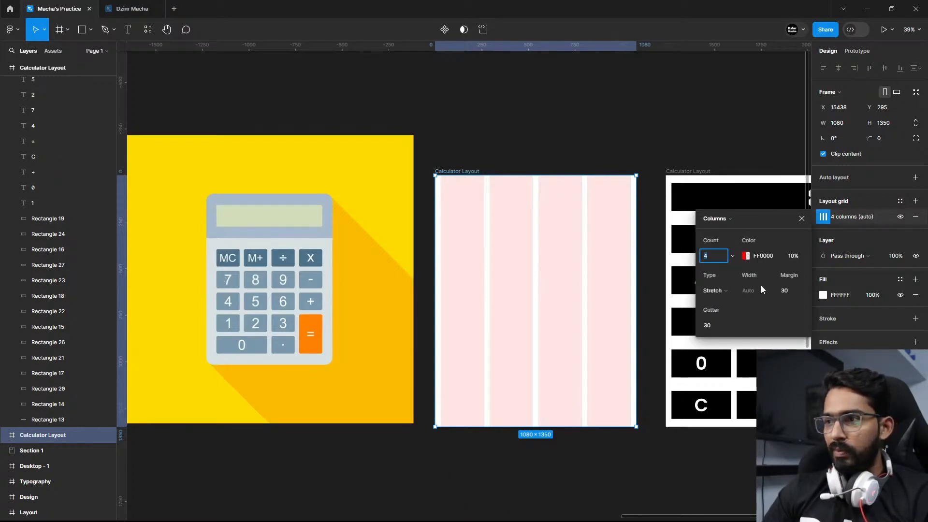
left_click(788, 287)
type("50")
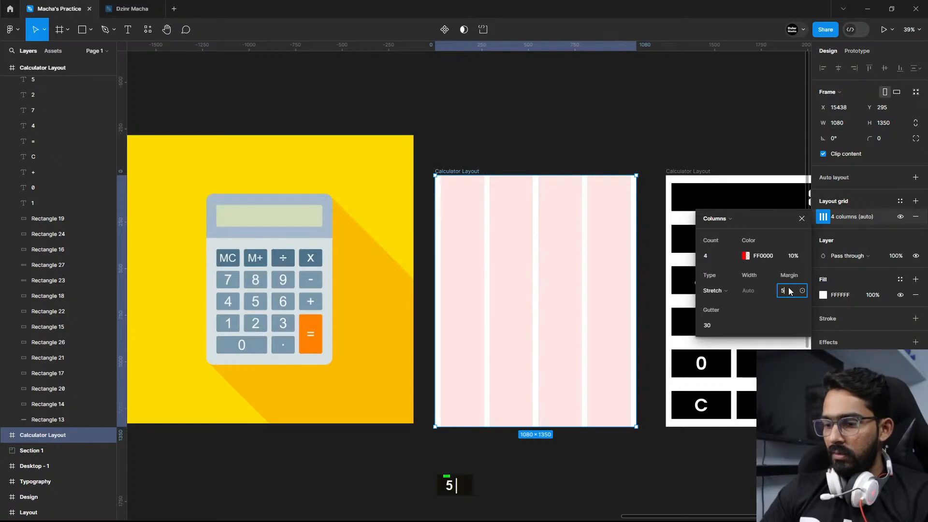
key("Return")
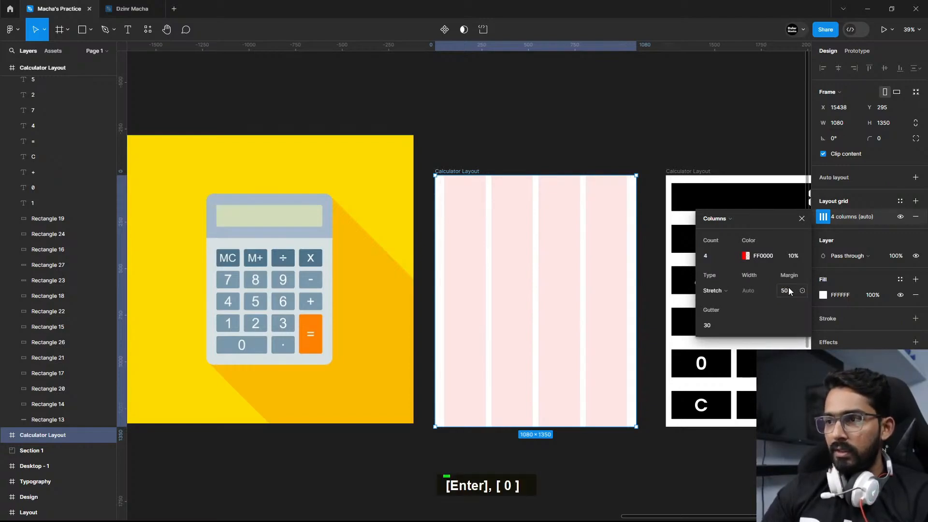
type("60")
key("Return")
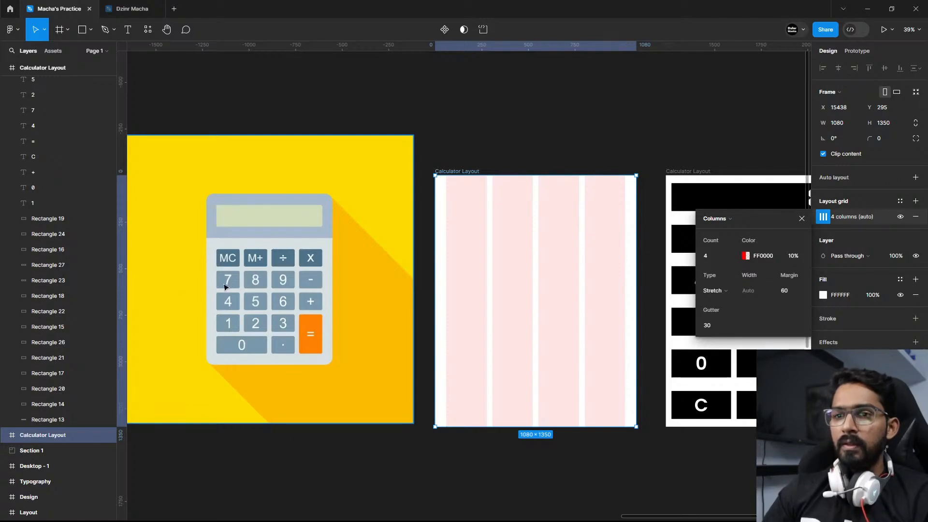
Measure the key gap and side margin on the yellow calculator with two temporary rectangles, and delete both rectangles.
left_click_drag(263, 296, 331, 300)
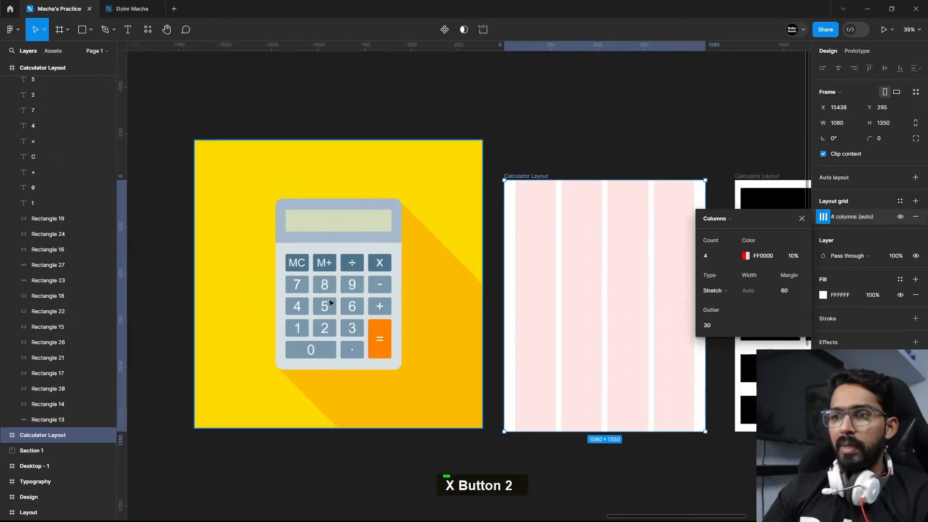
left_click(84, 32)
scroll(250, 247, "up", 10, "ctrl")
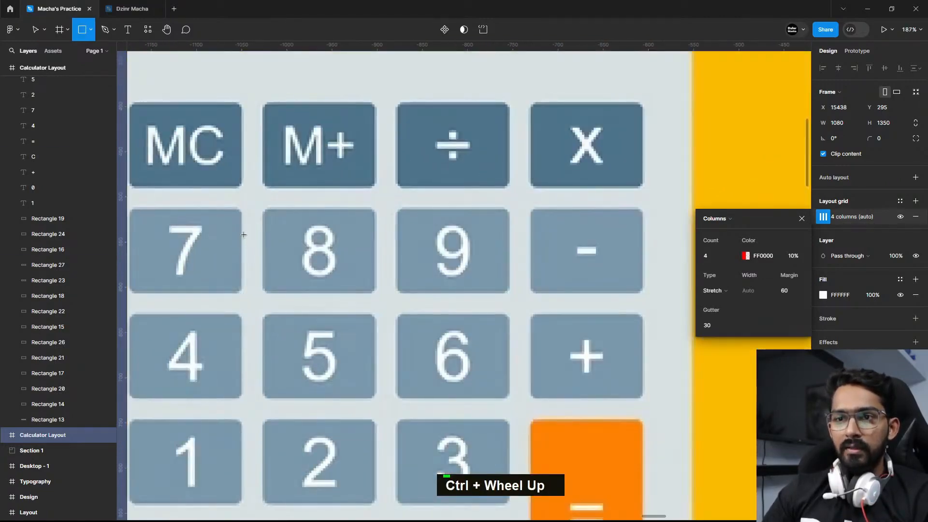
left_click_drag(242, 233, 264, 242)
mouse_move(284, 244)
left_mouse_down()
mouse_move(501, 254)
mouse_move(325, 247)
left_mouse_up()
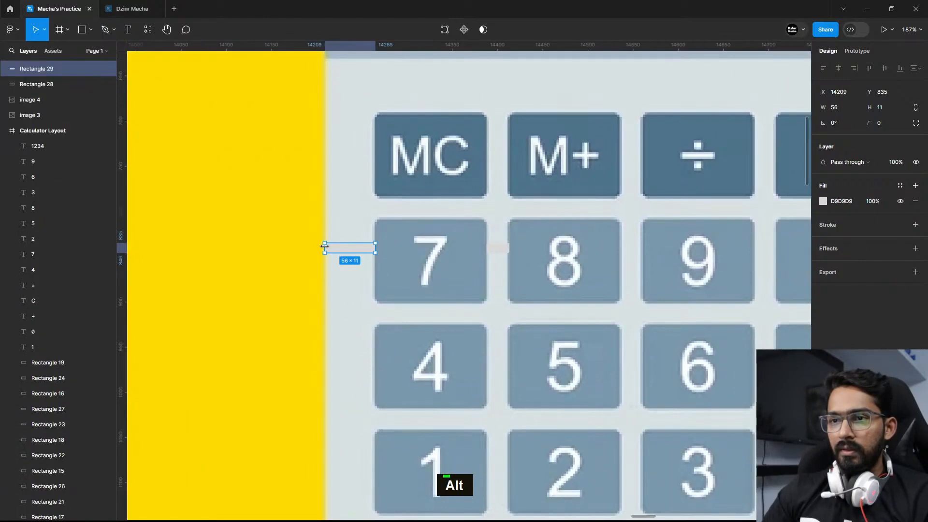
left_click(497, 252, "shift")
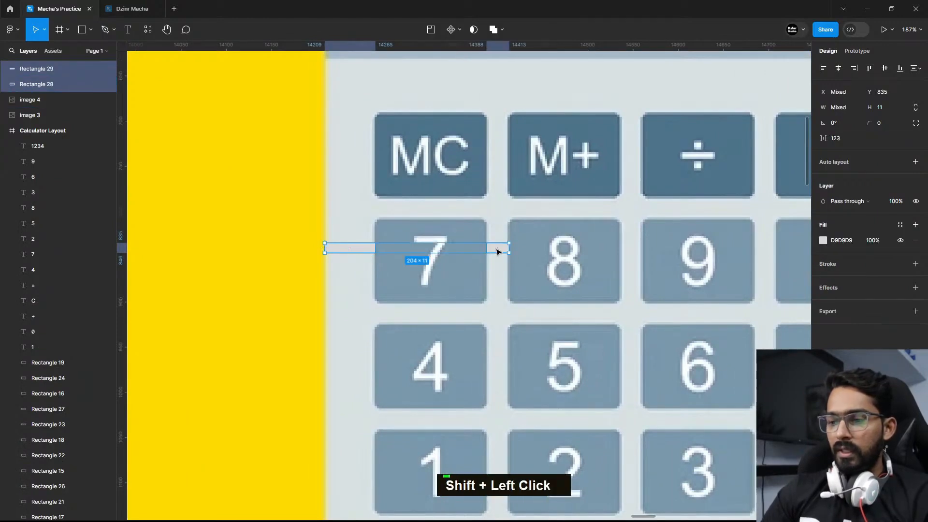
key("Delete")
scroll(439, 221, "down", 8)
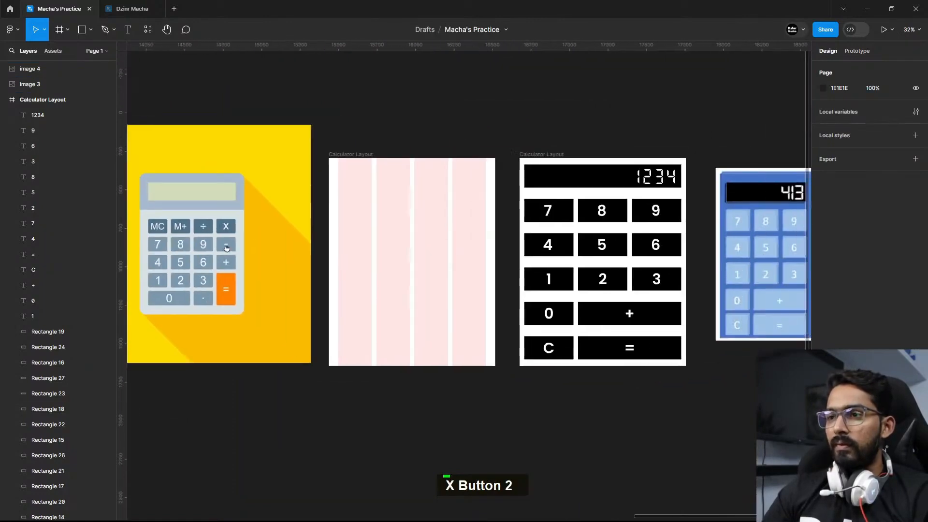
Examine the column grid's gutter and margin settings on the emptied Calculator Layout frame against the yellow calculator.
left_click(367, 153)
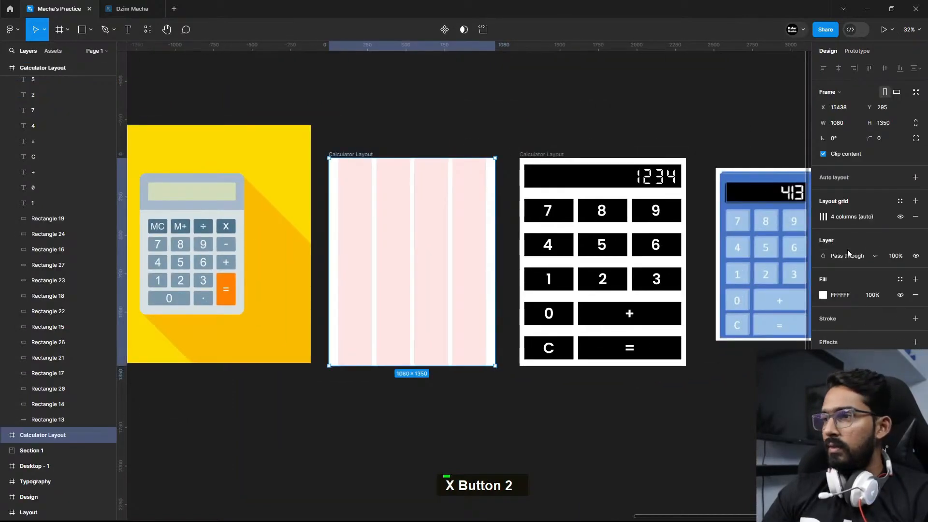
left_click(825, 220)
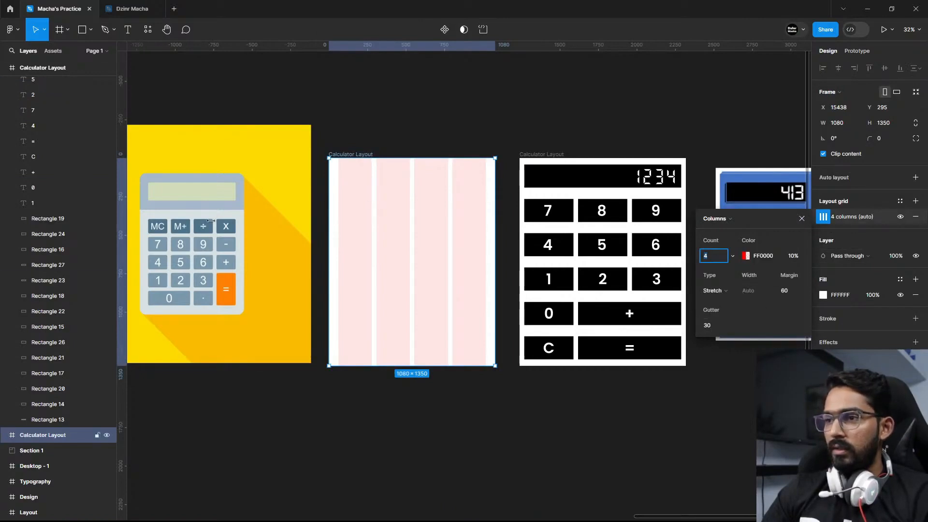
left_click(712, 325)
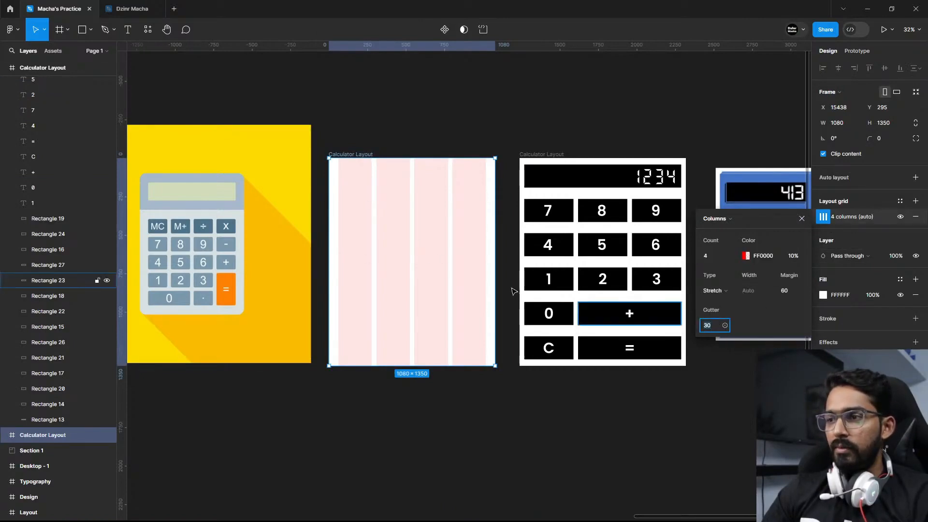
scroll(371, 257, "up", 3)
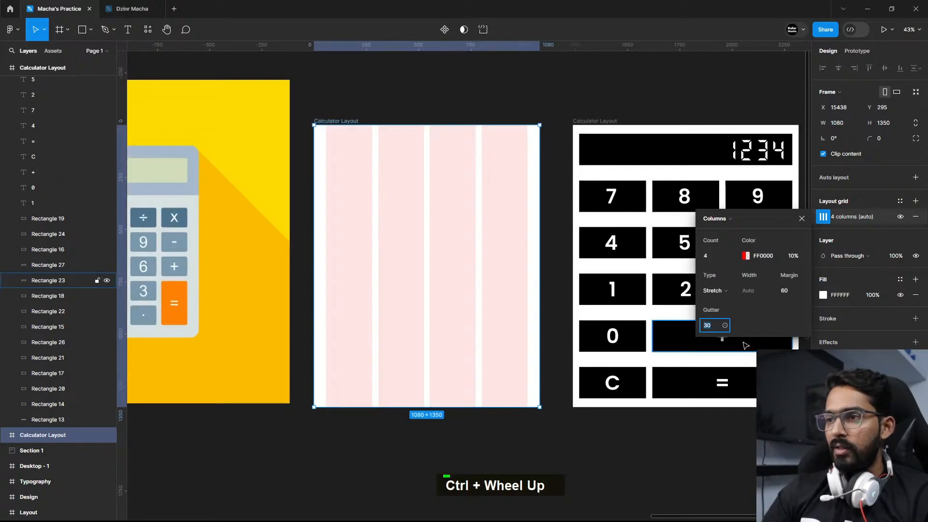
left_click(789, 292)
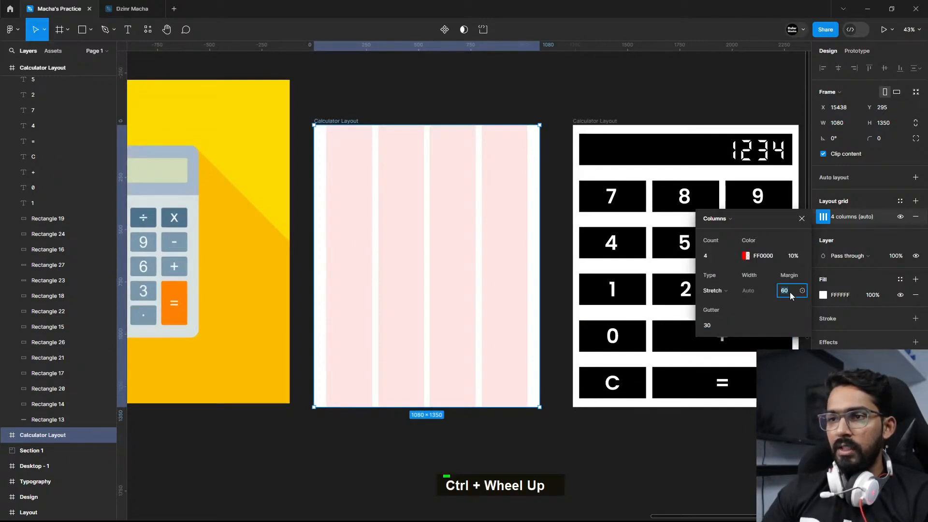
left_click(507, 117)
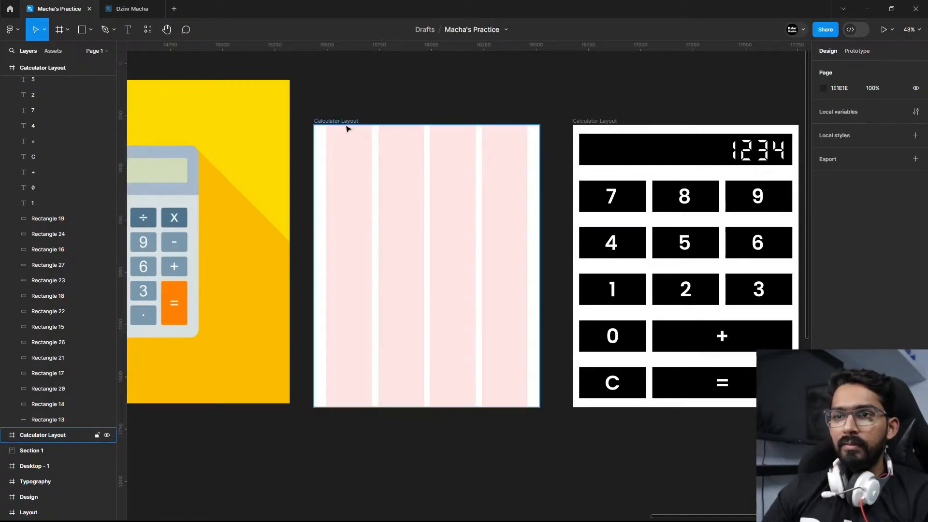
left_click_drag(393, 150, 492, 149)
left_click_drag(564, 198, 546, 218)
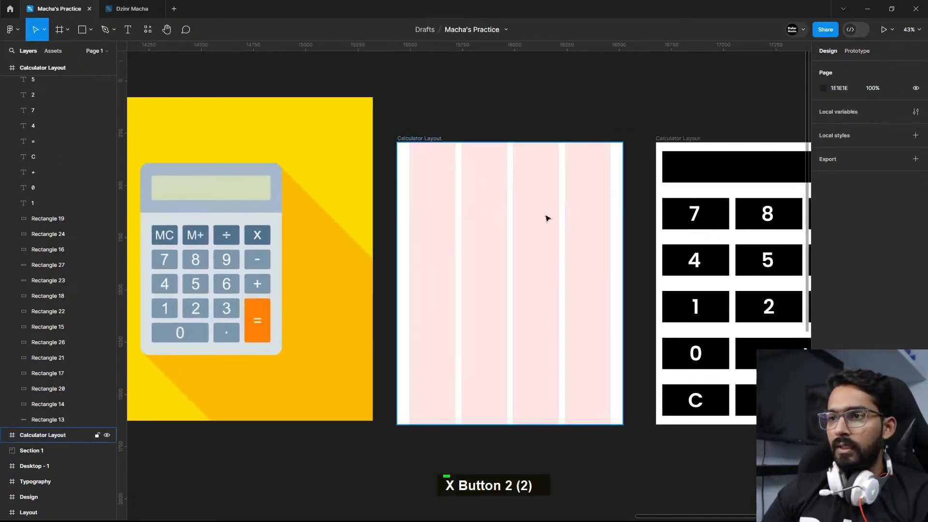
Undo the recent edits until the deleted grey rectangles are restored in the 4-column Calculator Layout frame.
left_click(425, 140)
key("ctrl+z")
key("ctrl+z")
key("ctrl+z")
key("ctrl+z")
key("ctrl+z")
key("ctrl+z")
key("ctrl+z")
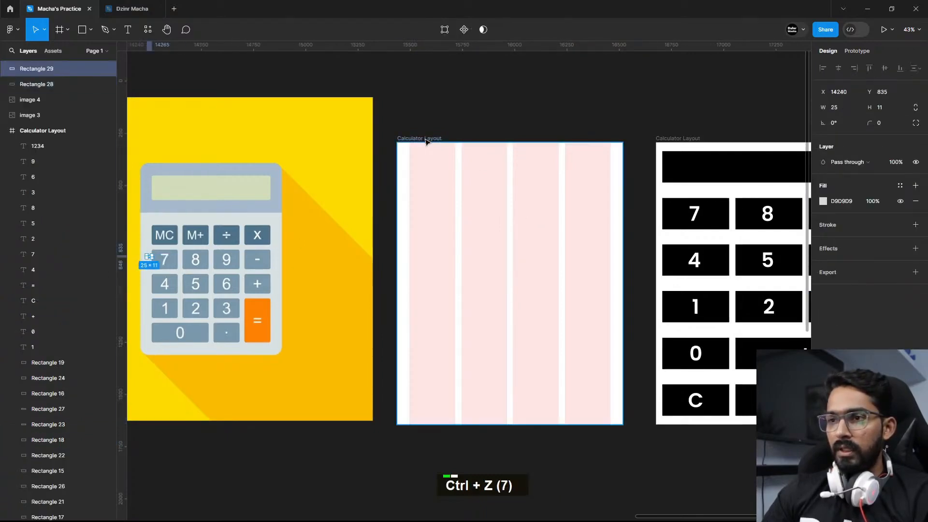
key("ctrl+z")
key("ctrl+z")
key("ctrl+z")
key("ctrl+z")
key("ctrl+z")
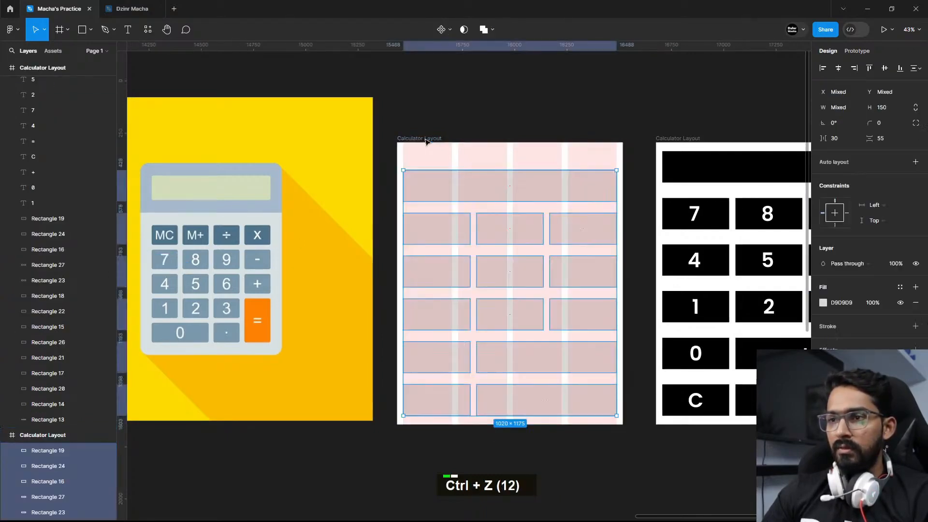
key("ctrl+z")
key("ctrl+shift+z")
Set the column grid's margin to 60 on the Calculator Layout frame with the restored grey rectangles.
left_click(487, 168)
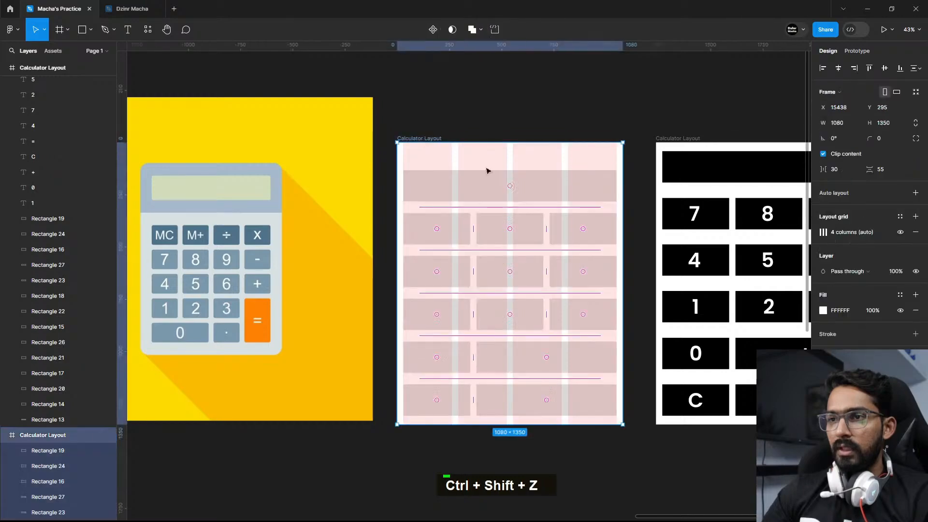
left_click(823, 232)
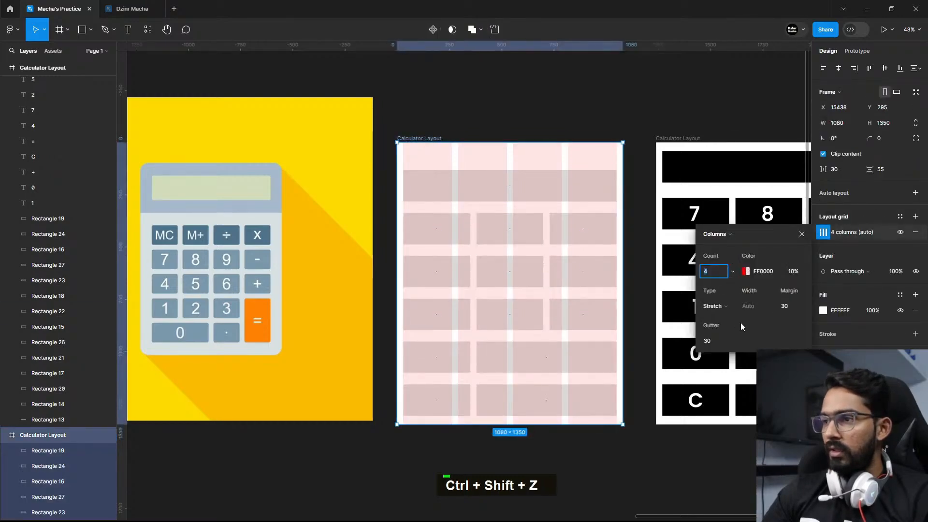
left_click(789, 307)
type("60")
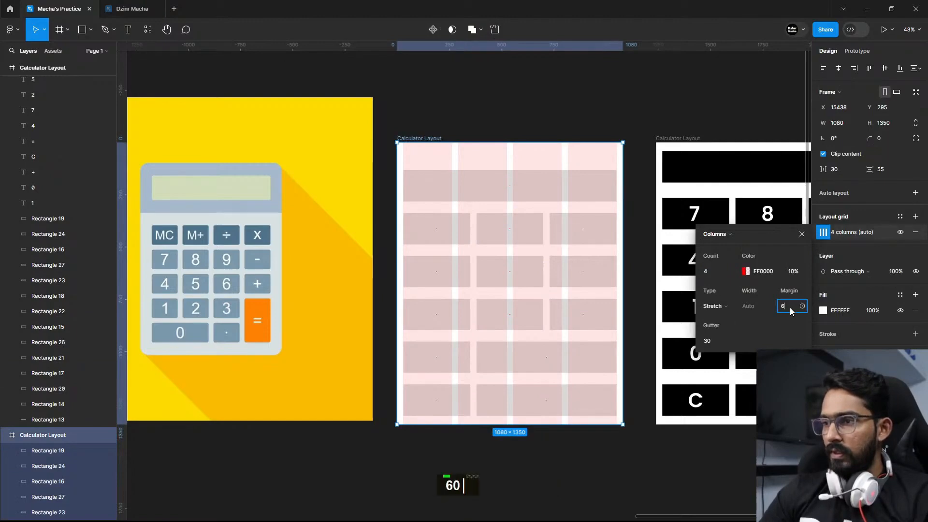
key("Return")
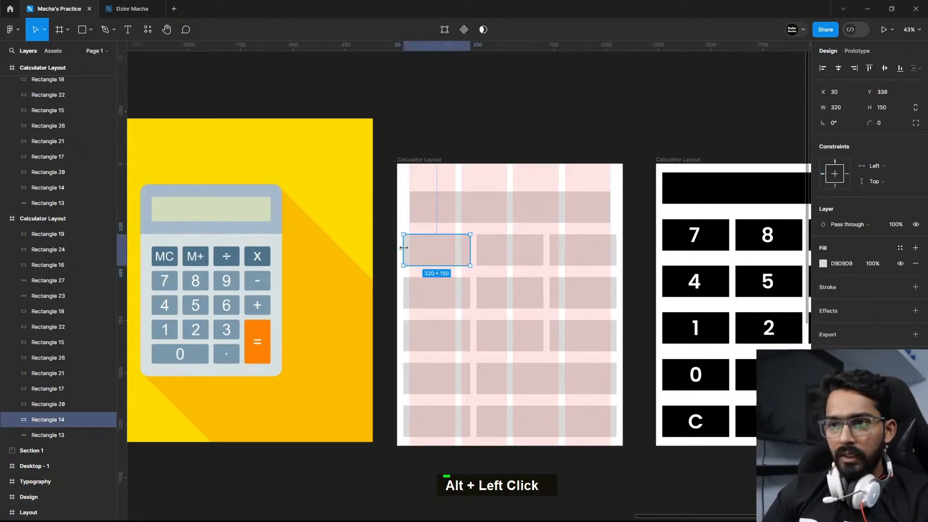
Resize the upper four rectangles of the first key column together to X 60 and width 218, matching the first grid column.
left_click_drag(404, 248, 414, 249)
key("ctrl+z")
left_click(437, 295, "shift")
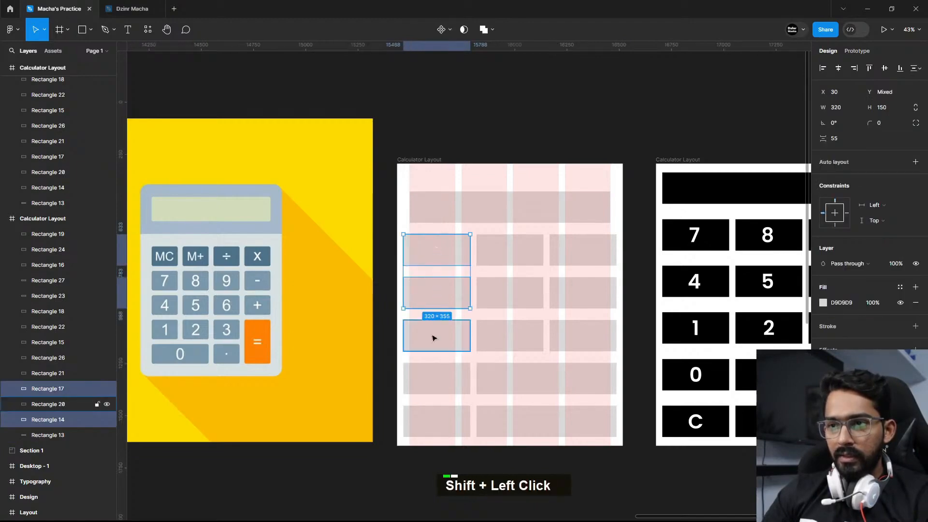
left_click(444, 335, "shift")
left_click(438, 379, "shift")
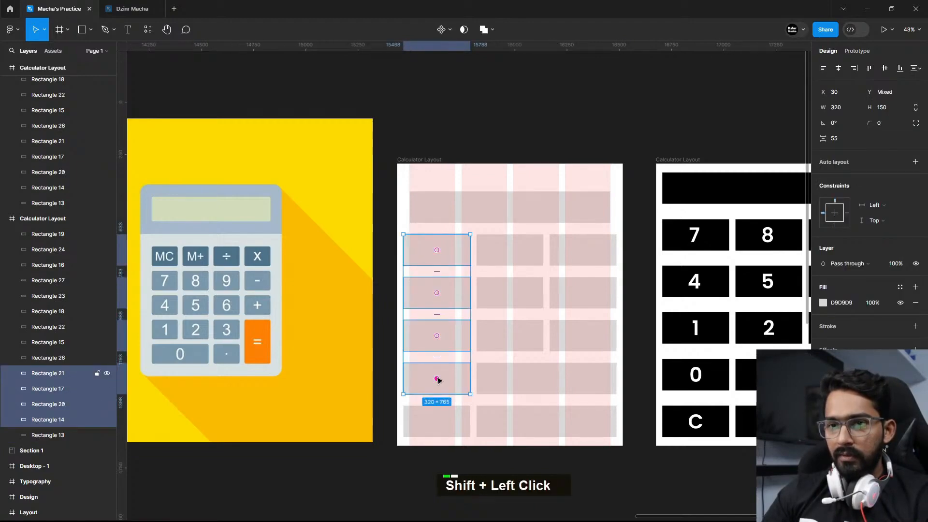
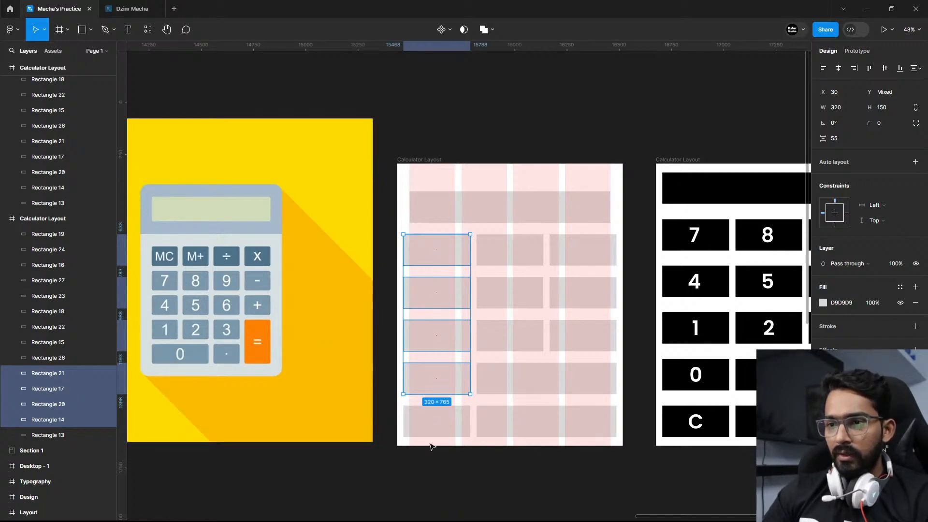
left_click_drag(404, 266, 410, 266)
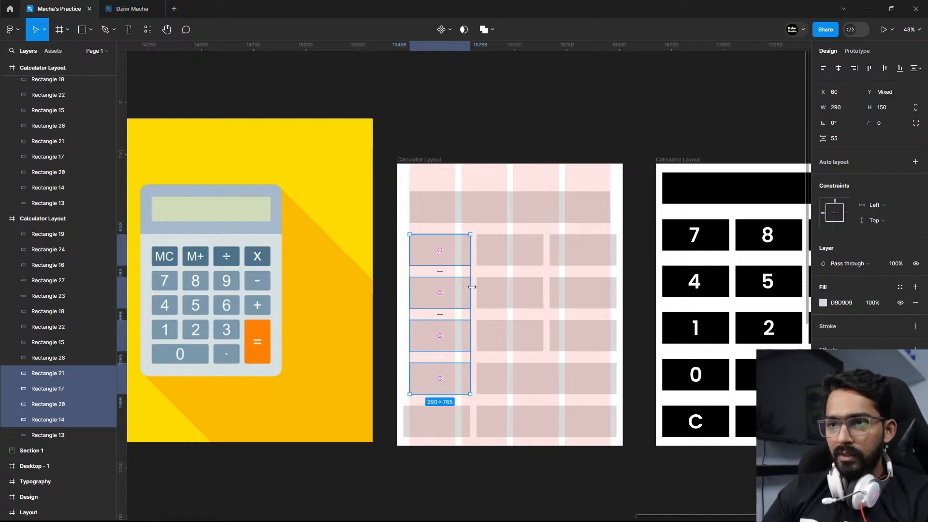
left_click_drag(467, 288, 454, 289)
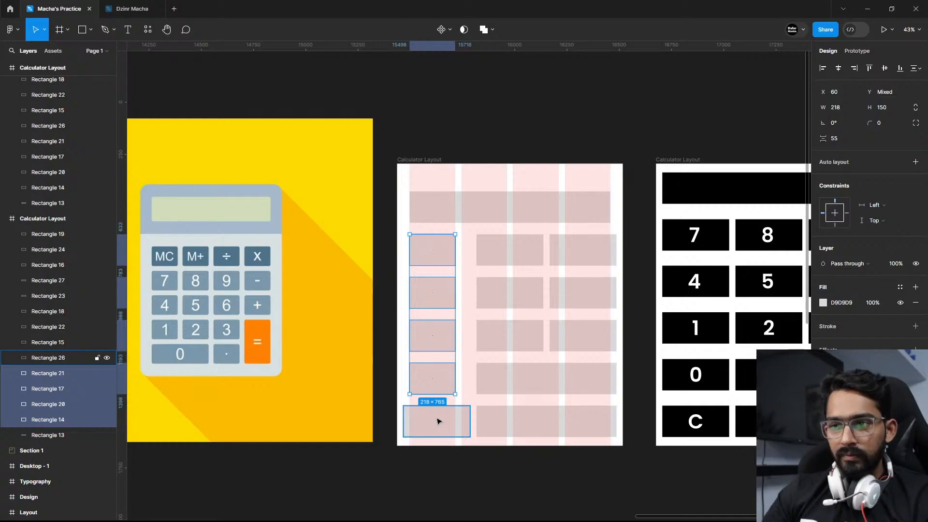
Arrange the bottom row as one rectangle spanning the first two grid columns and a one-column rectangle in each remaining column.
left_click_drag(438, 421, 513, 421)
left_click(575, 431)
left_click_drag(618, 418, 587, 422)
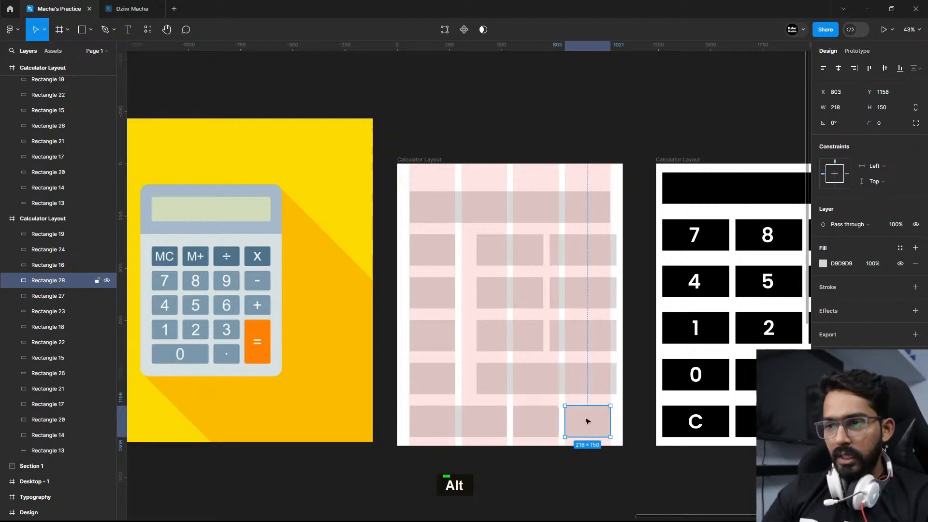
Move the three middle key rectangles and the wide rectangle below them together to X 308, at the second grid column's start.
left_click(590, 388)
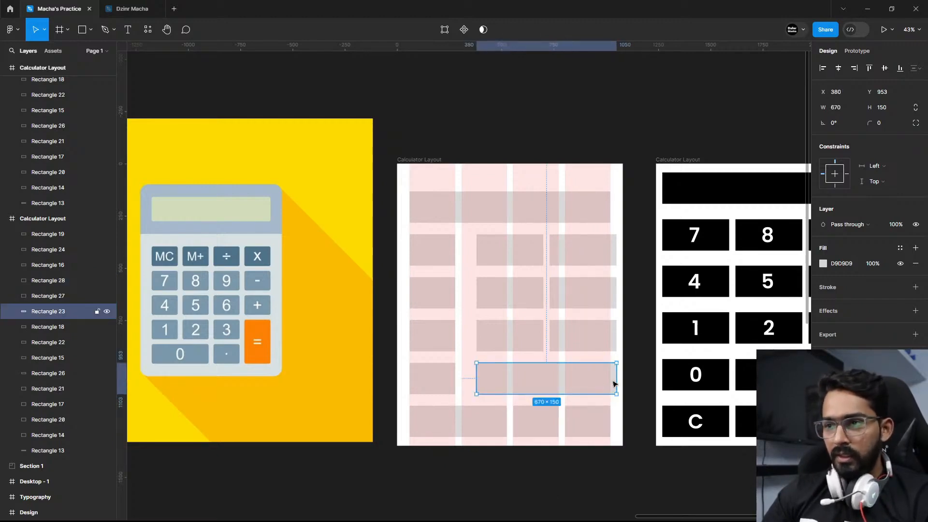
left_click(499, 334, "shift")
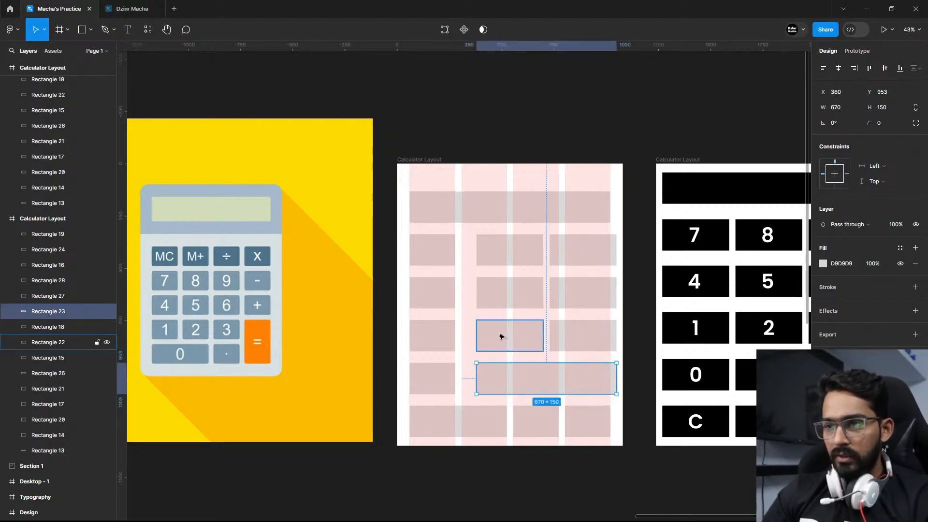
left_click(510, 288, "shift")
left_click(511, 256, "shift")
key("shift+Left")
key("shift+Left")
key("shift+Left")
key("shift+Left")
key("shift+Left")
key("shift+Left")
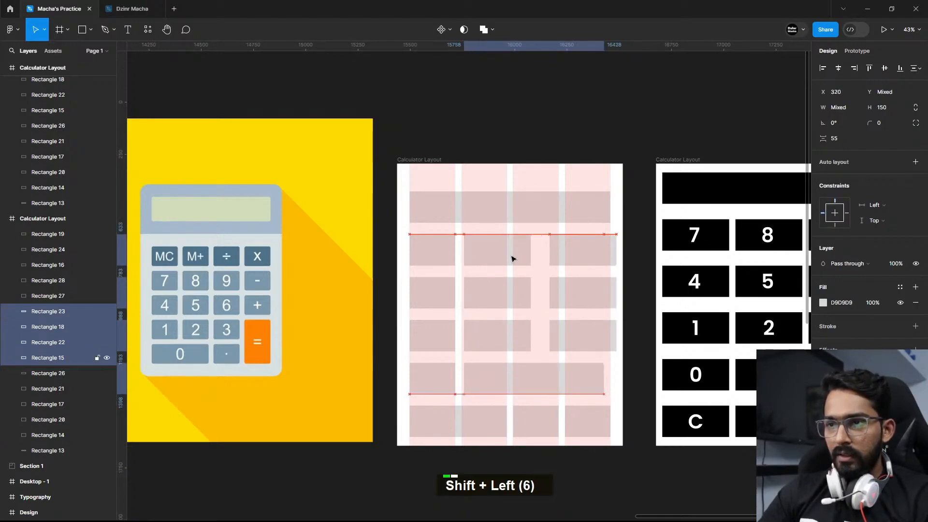
key("Left")
key("Left")
key("Left")
key("Left")
key("Left")
key("Left")
key("Left")
key("Left")
key("Left")
key("Left")
key("Left")
key("Left")
key("Left")
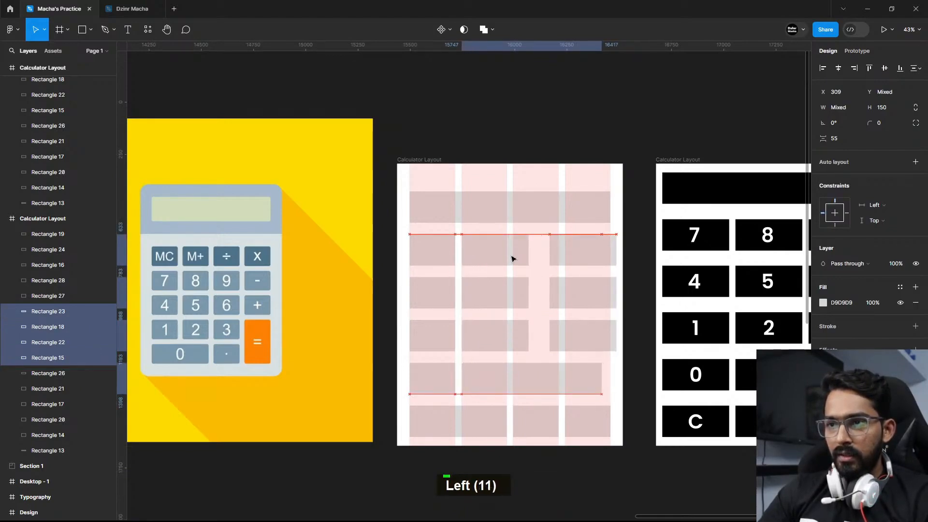
key("Left")
key("Left")
scroll(513, 259, "up", 6, "ctrl")
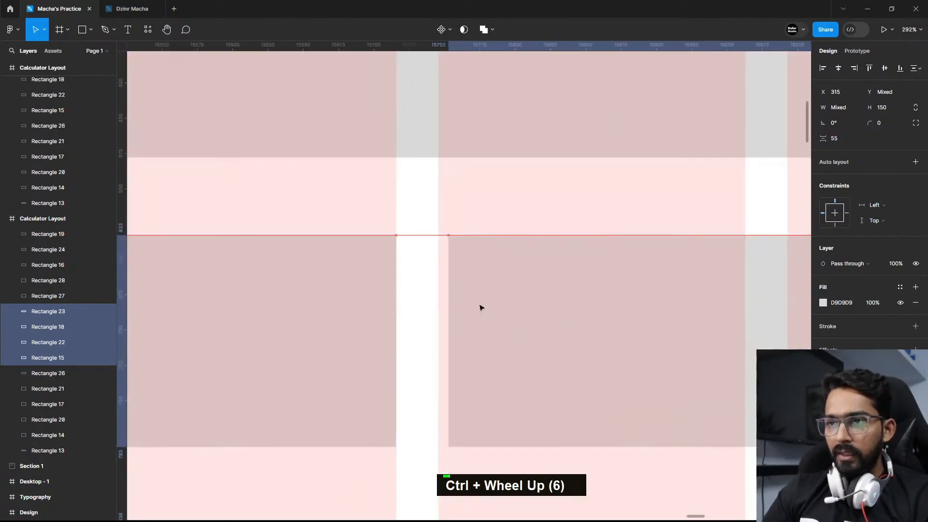
left_click_drag(462, 308, 467, 308)
scroll(467, 308, "down", 6, "ctrl")
scroll(455, 315, "down", 2)
scroll(455, 293, "up", 1, "ctrl")
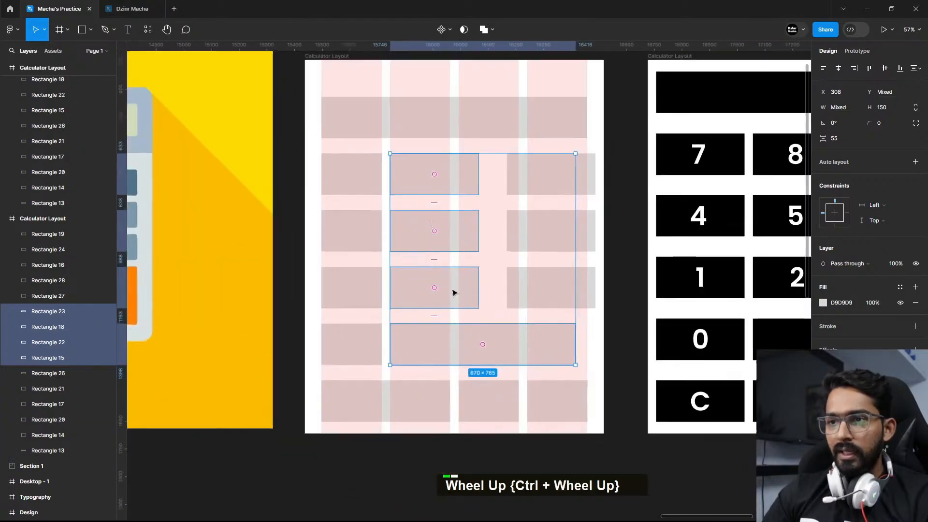
Resize the three middle key rectangles and the wide rectangle below them to width 217, matching the second grid column.
left_click(454, 292)
left_click(459, 232, "shift")
left_click(462, 191, "shift")
left_click(476, 352, "shift")
left_click(477, 353, "shift")
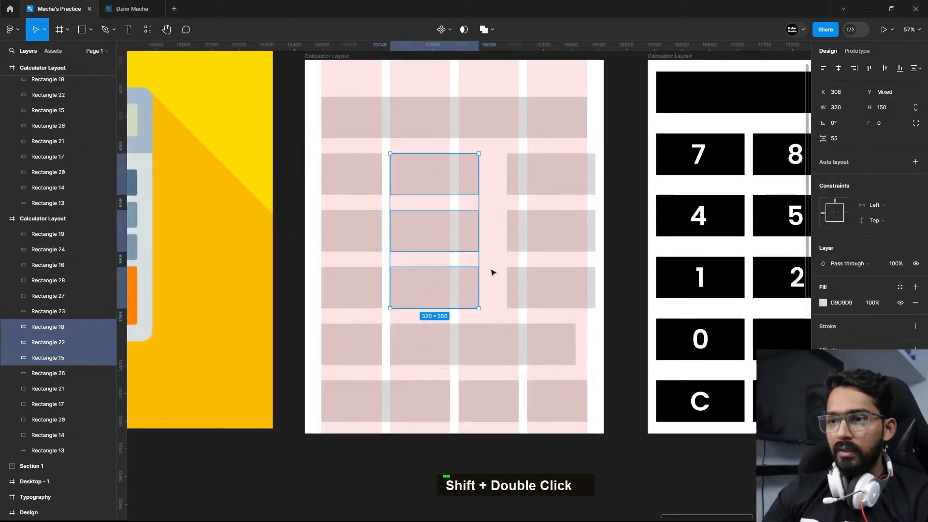
left_click(481, 348)
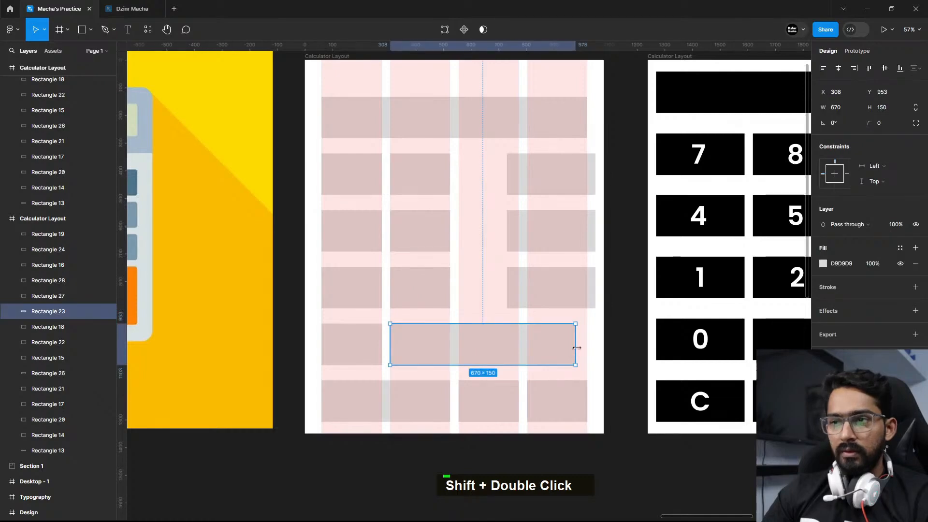
left_click_drag(577, 348, 452, 347)
key("Escape")
Duplicate the four rectangles of the second key column into the empty third grid column.
scroll(508, 341, "down", 4, "ctrl")
scroll(272, 316, "up", 1)
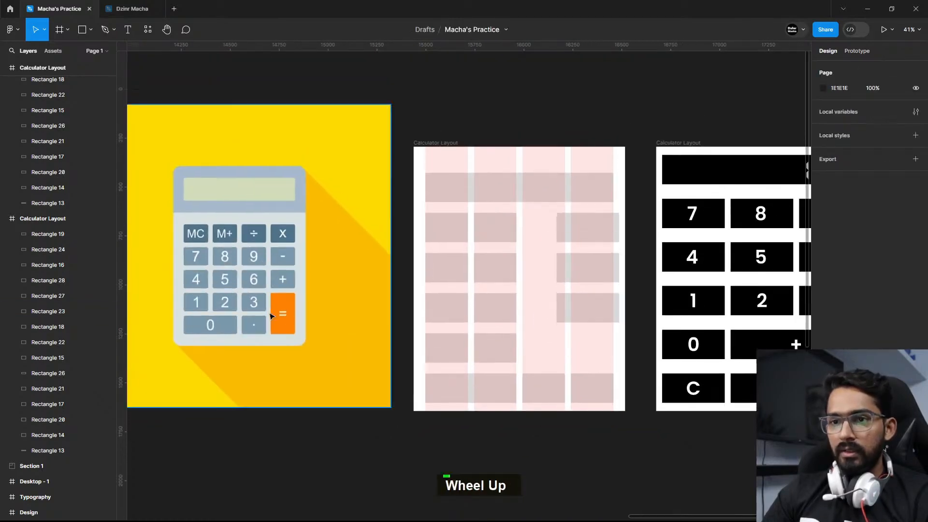
left_click_drag(562, 359, 512, 374)
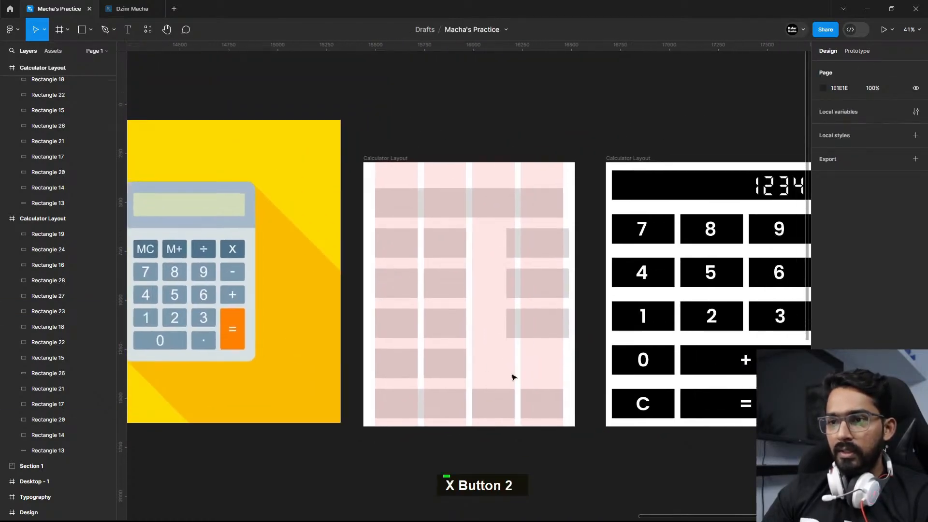
left_click(456, 371)
left_click(445, 323, "shift")
left_click(445, 283, "shift")
left_click(449, 252, "shift")
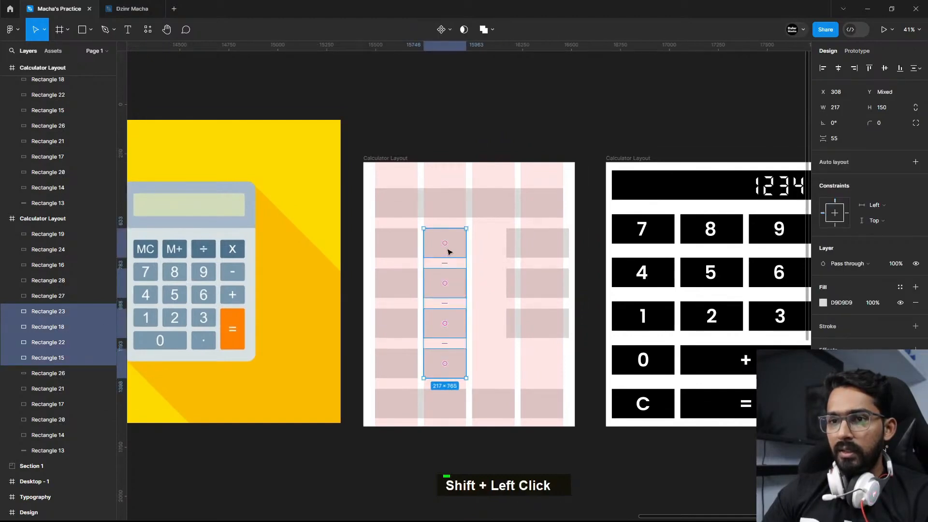
left_click_drag(448, 252, 498, 249, "alt")
Resize the three overhanging key rectangles together to X 803 and width 217, fitting the fourth grid column.
left_click(532, 245)
left_click(535, 285, "shift")
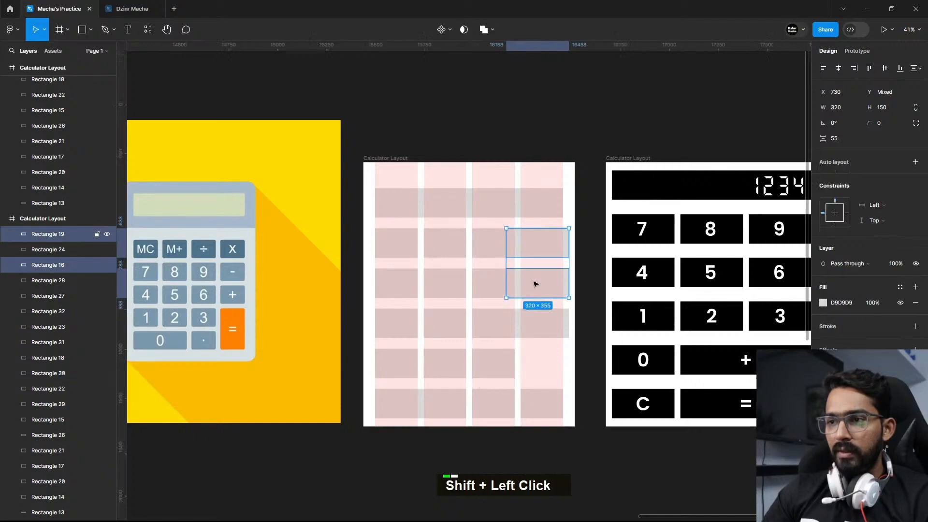
left_click(529, 328, "shift")
left_click_drag(569, 261, 563, 261)
left_click_drag(506, 255, 518, 254)
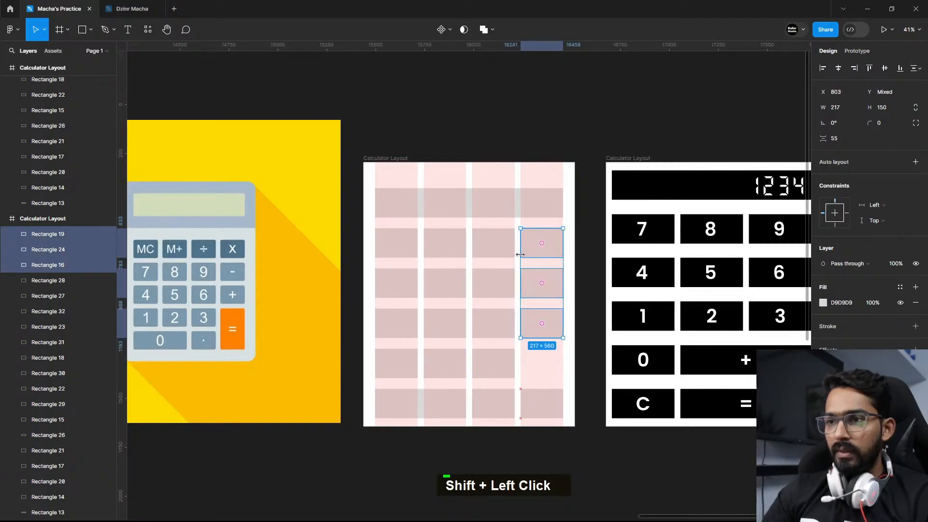
left_click(556, 289)
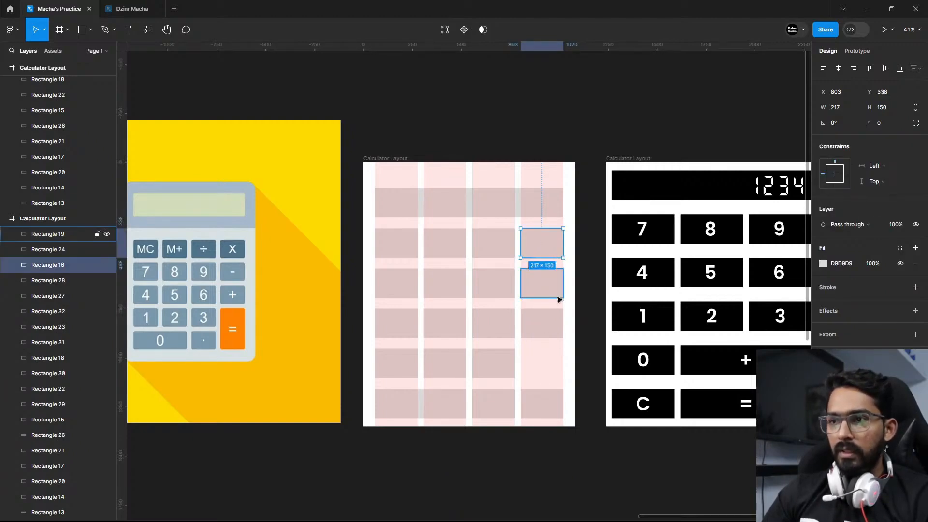
Extend the bottom rectangle of the fourth column upward to height 355, so it spans the last two key rows.
left_click(536, 404)
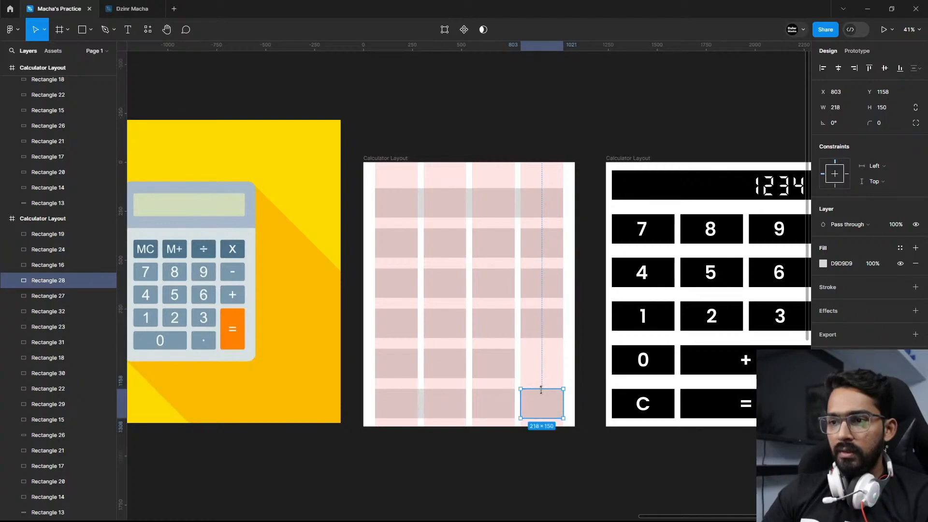
left_click_drag(542, 387, 543, 349)
left_click(583, 348)
key("shift+1")
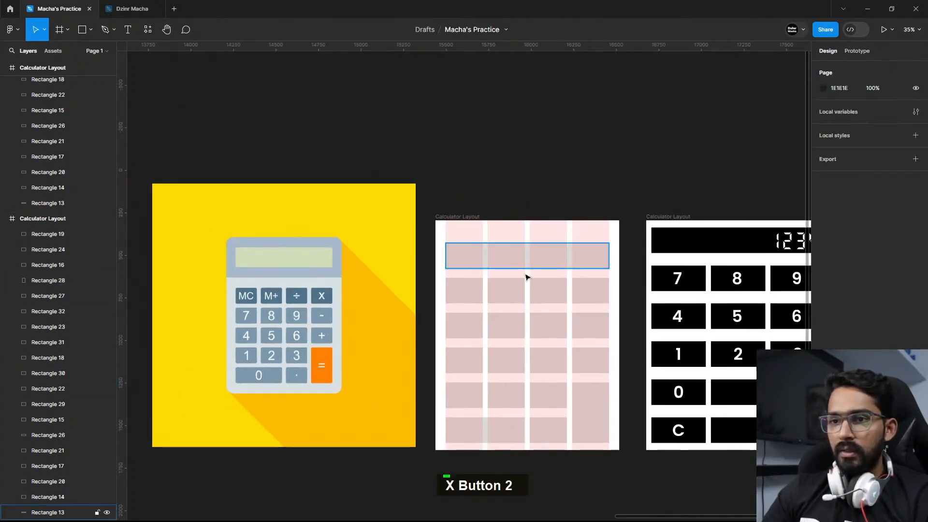
Nudge the full-width display rectangle up to Y 78, widening the gap above the first key row.
left_click(494, 264)
key("shift")
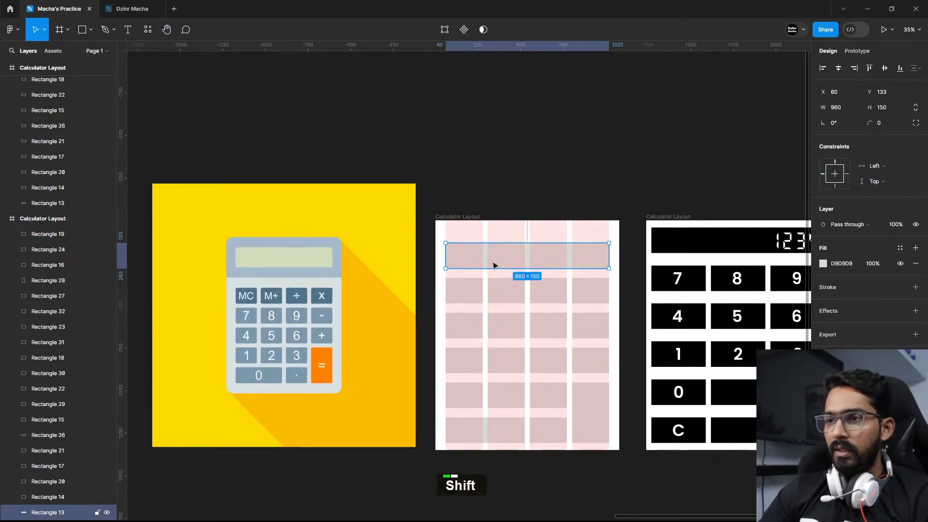
left_click(513, 289, "shift")
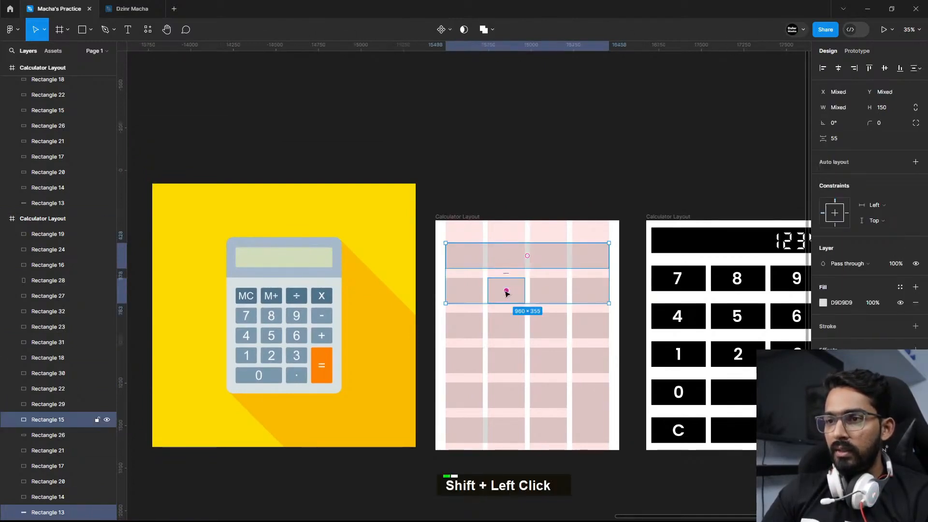
left_click(553, 265)
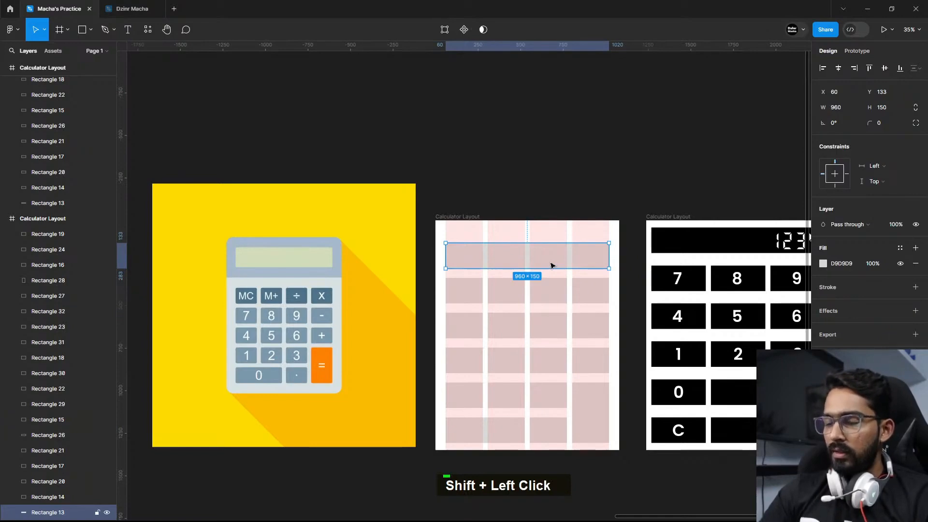
key("Up")
key("Up")
key("Up")
key("Up")
key("Up")
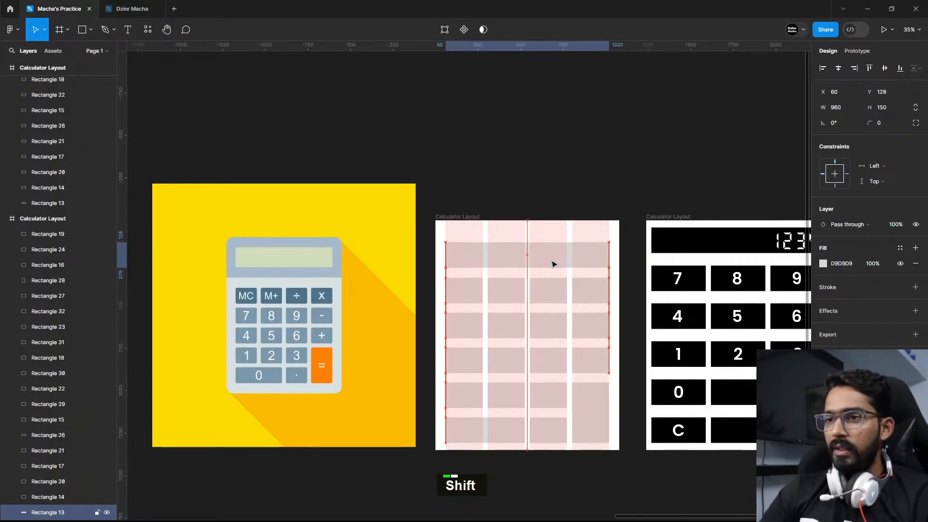
key("shift+Up")
key("shift+Up")
key("shift+Up")
key("shift+Up")
key("shift+Up")
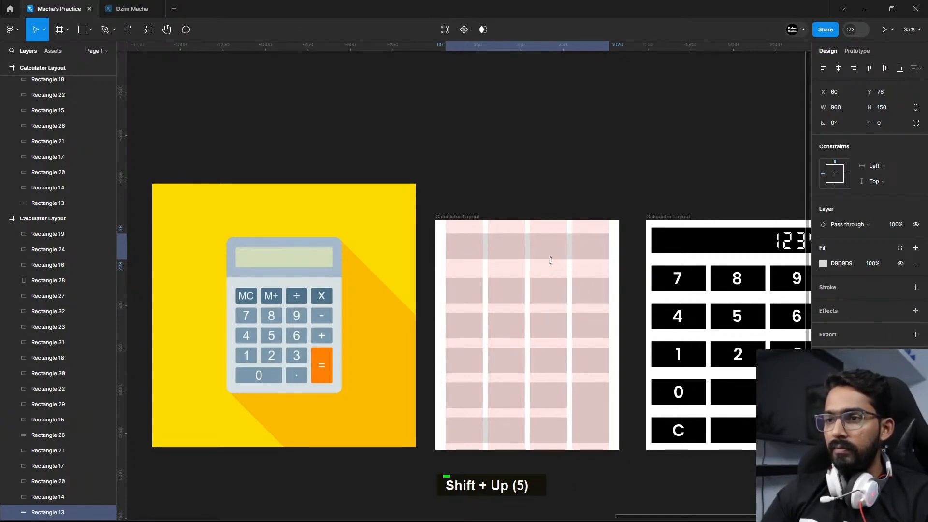
left_click(568, 190)
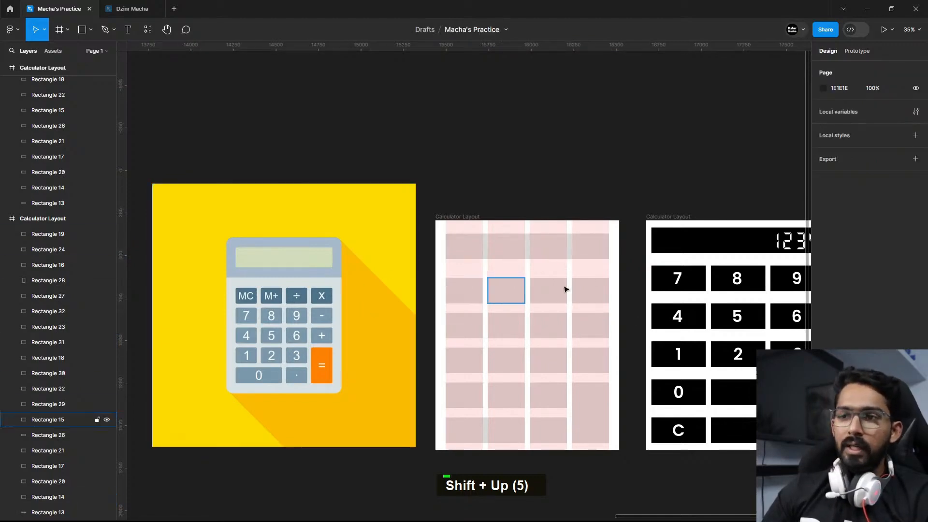
Duplicate the finished four-column Calculator Layout frame directly below the original, at X 15438 and Y 1760.
left_click_drag(534, 192, 492, 172)
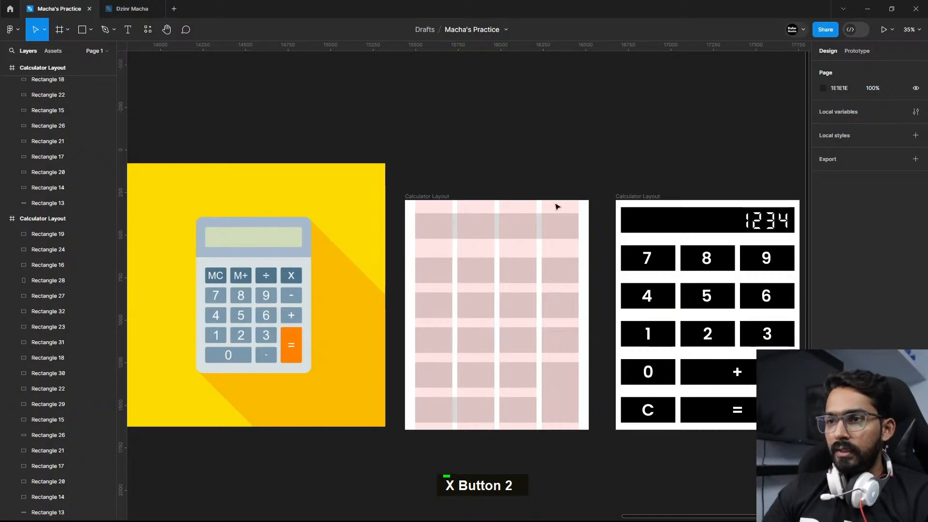
scroll(556, 207, "down", 4)
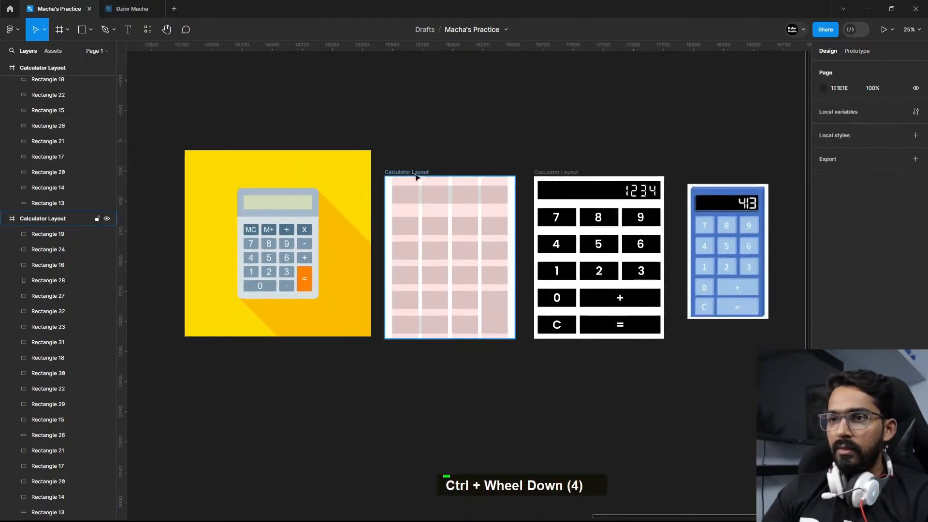
left_click_drag(421, 172, 425, 68)
key("ctrl+z")
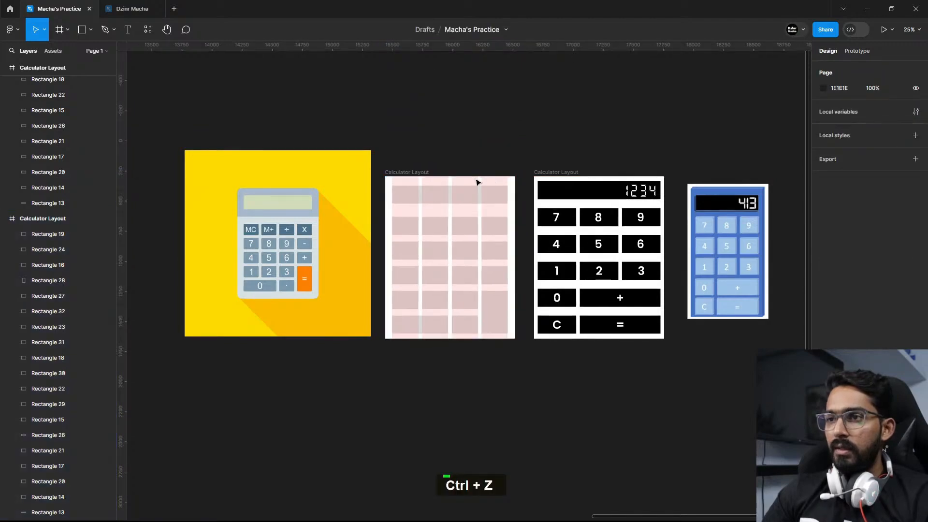
left_click(571, 173)
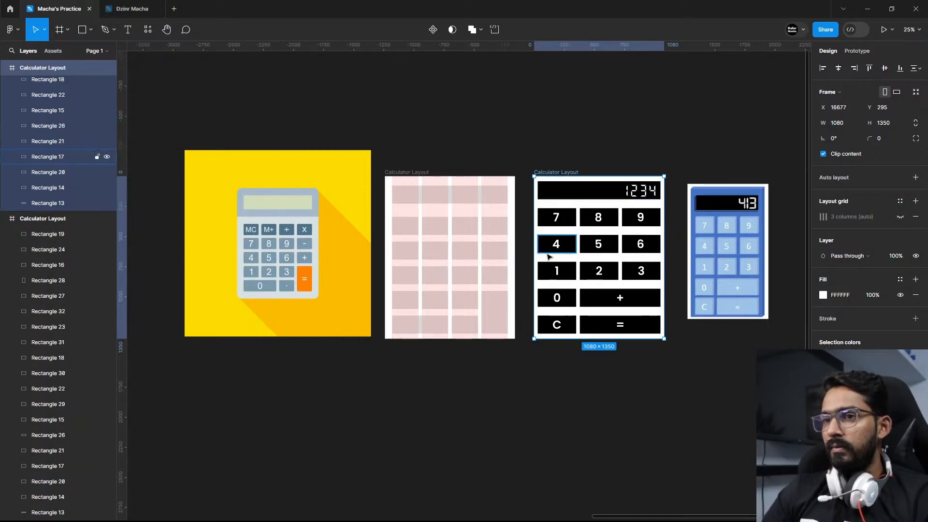
left_click_drag(429, 177, 429, 352, "alt")
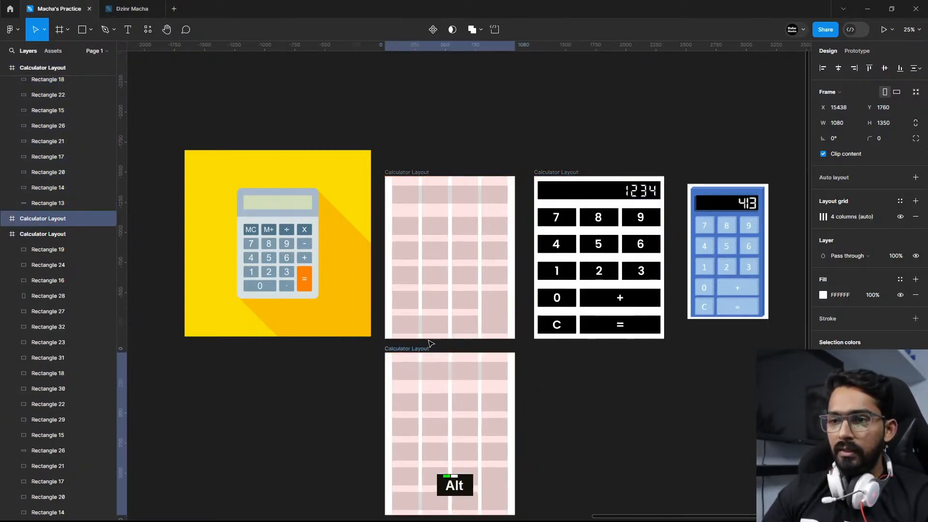
Move the yellow reference image down beside the duplicated frame, to X 13746 and Y 1645.
scroll(302, 276, "down", 3)
left_click_drag(305, 290, 300, 380)
scroll(375, 283, "down", 2)
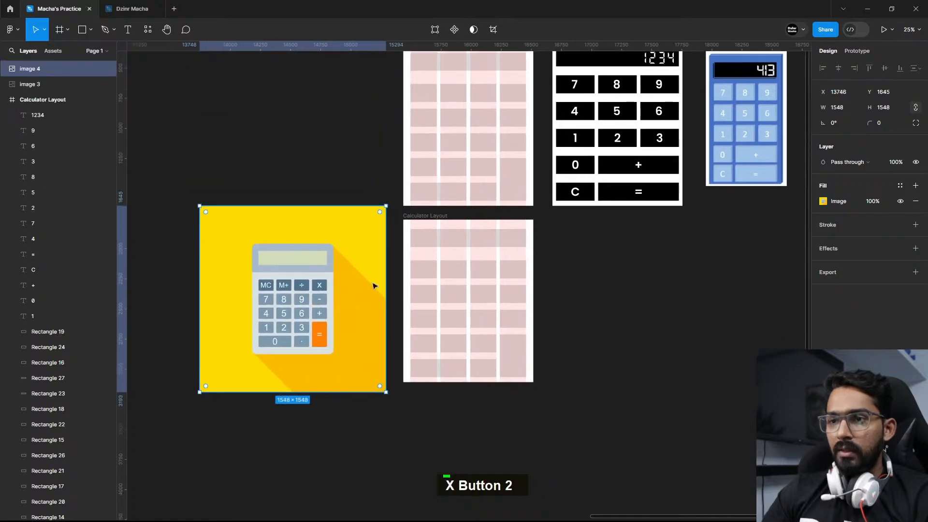
Fill the copy's display rectangle with the reference display colour D2DCBB and its first key row with the reference's sampled dark blue.
scroll(419, 237, "up", 3, "ctrl")
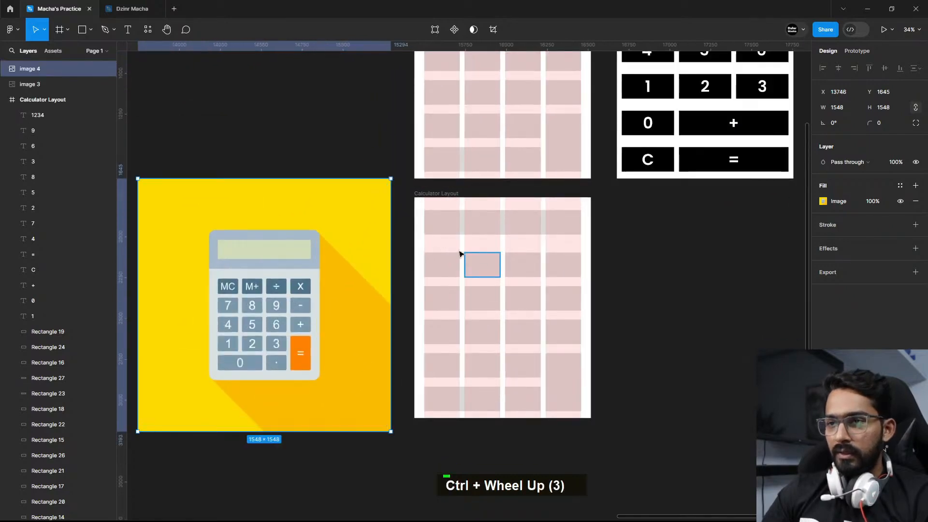
left_click(441, 232)
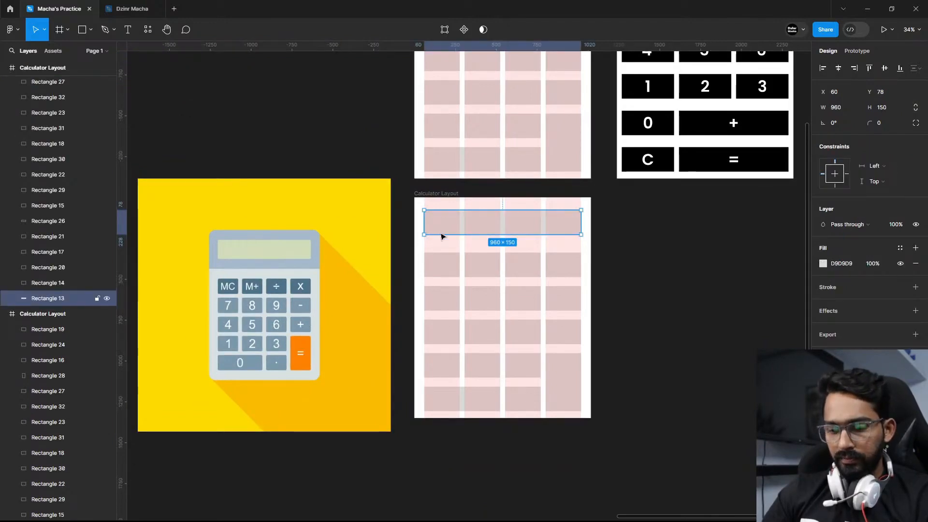
left_click(441, 274)
left_click(482, 265, "shift")
left_click(523, 265, "shift")
left_click(567, 272, "shift")
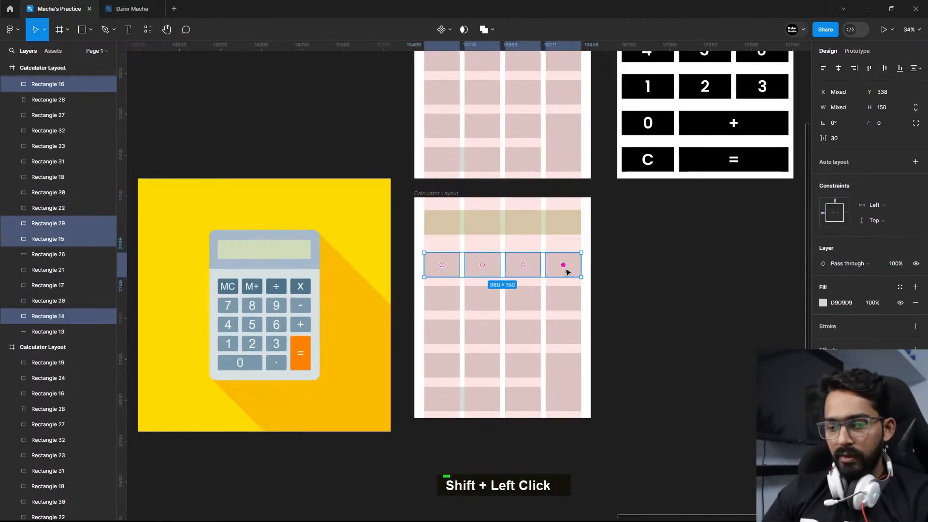
key("i")
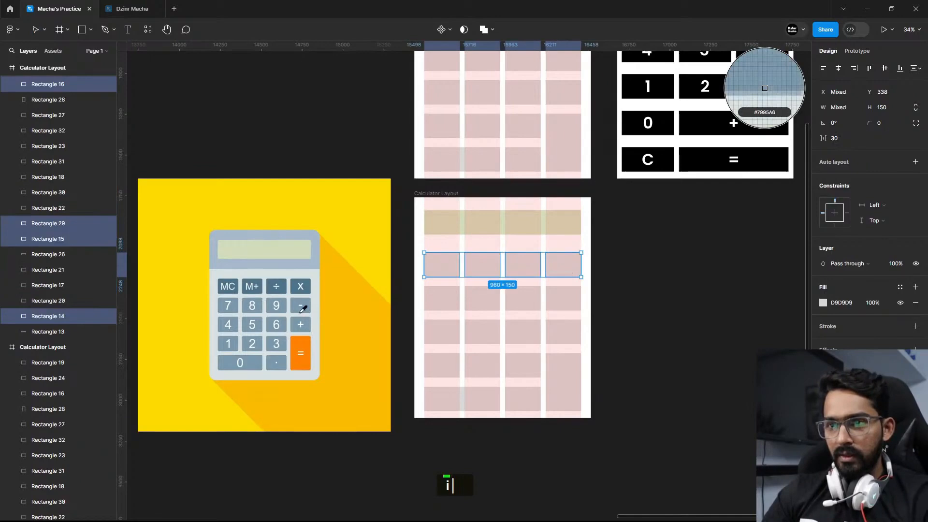
left_click(303, 283)
Fill all keys below the first row, except the tall one, with the grey-blue 7A99AC sampled from the reference.
left_click(441, 298)
left_click(483, 297, "shift")
left_click(524, 297, "shift")
left_click(563, 298, "shift")
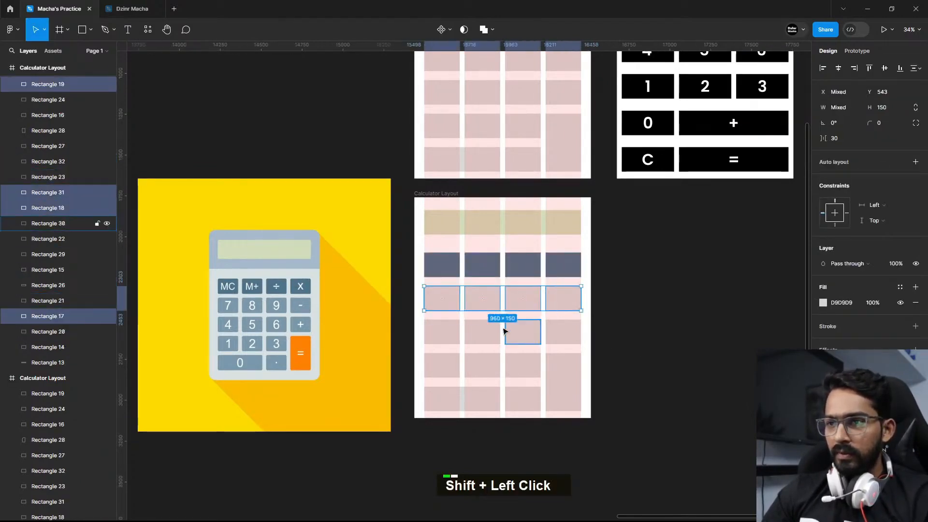
left_click(442, 331, "shift")
left_click(483, 331, "shift")
left_click(523, 332, "shift")
left_click(563, 332, "shift")
left_click(442, 365, "shift")
left_click(443, 404, "shift")
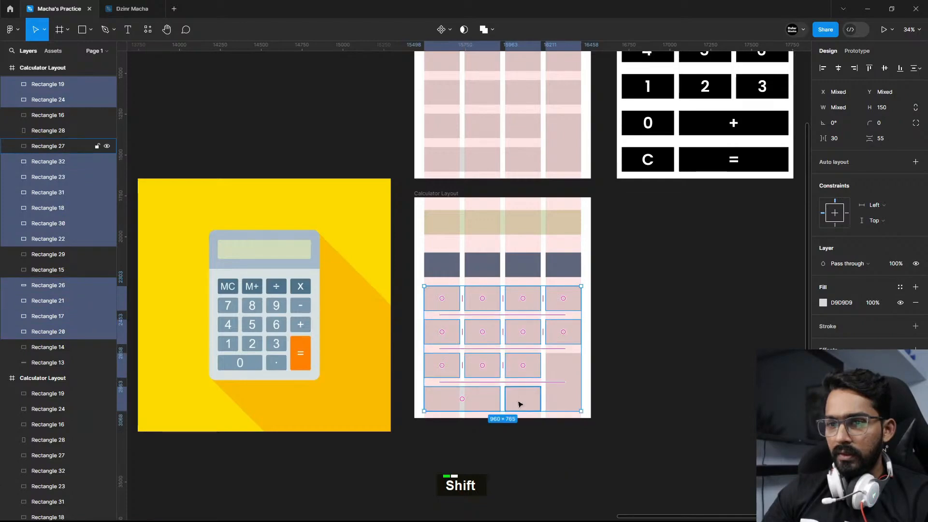
left_click(520, 402, "shift")
key("i")
left_click(273, 363)
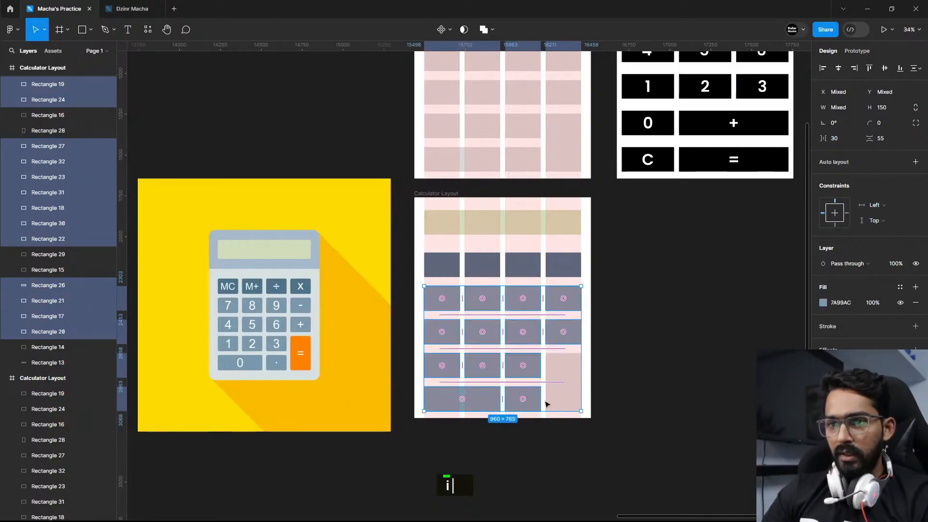
Fill the tall key in the fourth column with the orange FF8103 sampled from the reference's equals key.
left_click(565, 377)
key("i")
left_click(308, 345)
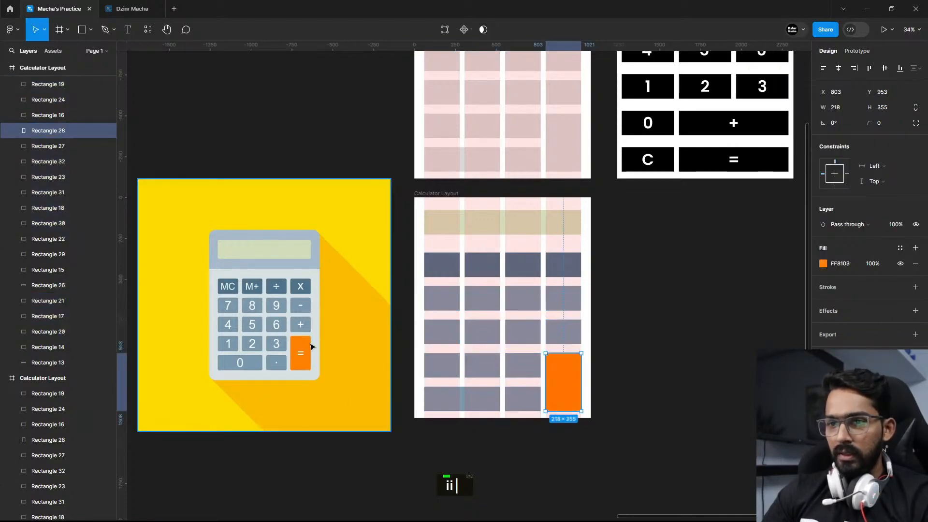
Fill the duplicated Calculator Layout frame's background with D8E1E2 sampled from the reference calculator's body.
key("Escape")
key("i")
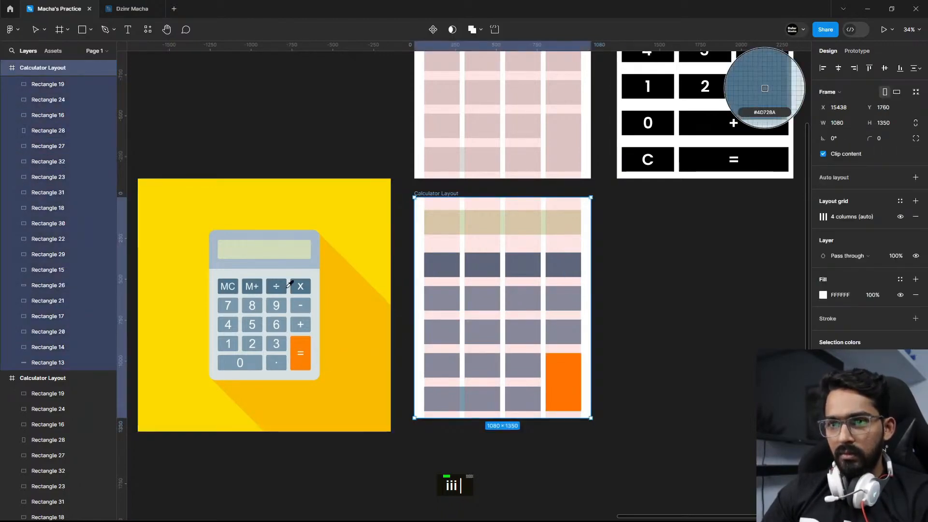
left_click(288, 271)
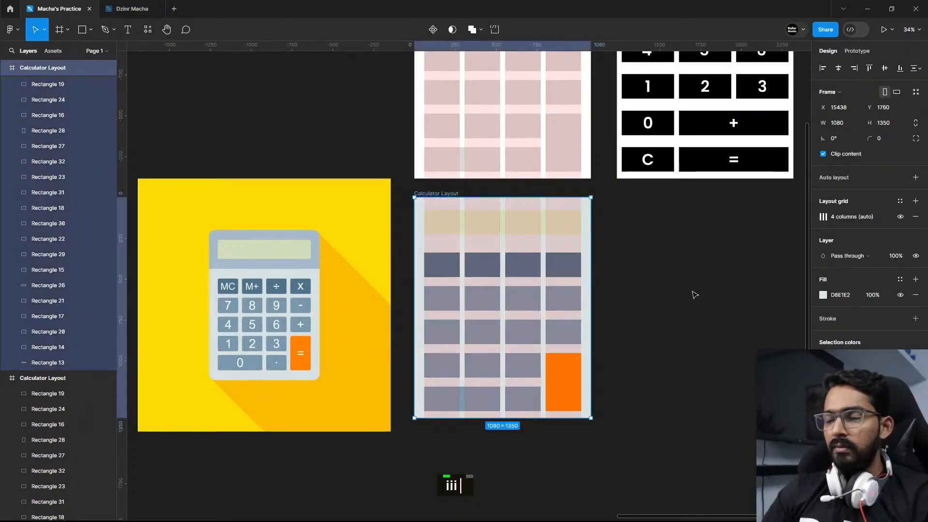
Hide the four-column layout grid on the coloured Calculator Layout frame.
left_click(696, 295)
left_click(436, 194)
left_click(901, 216)
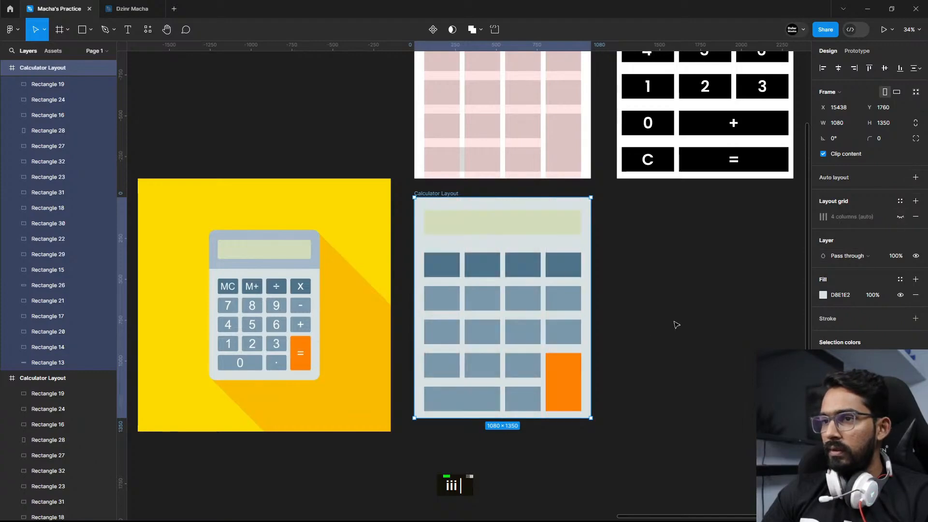
left_click(631, 341)
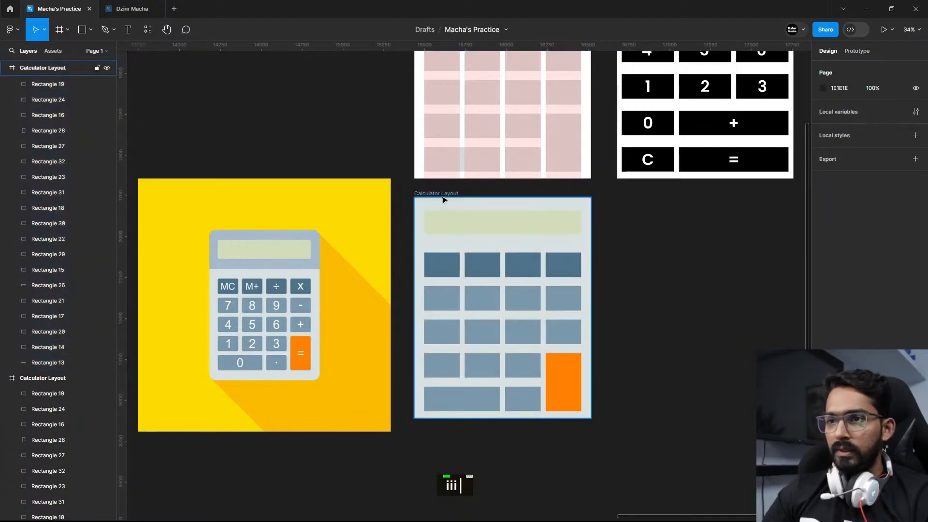
Duplicate the display rectangle and stretch the rear copy into a 1080 × 277 header strip across the frame's top edge.
left_click(513, 234)
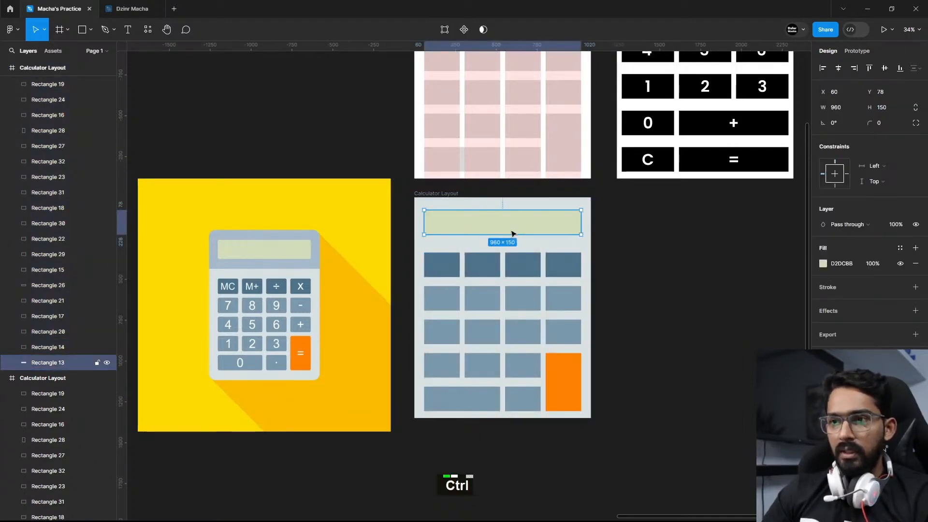
key("ctrl+d")
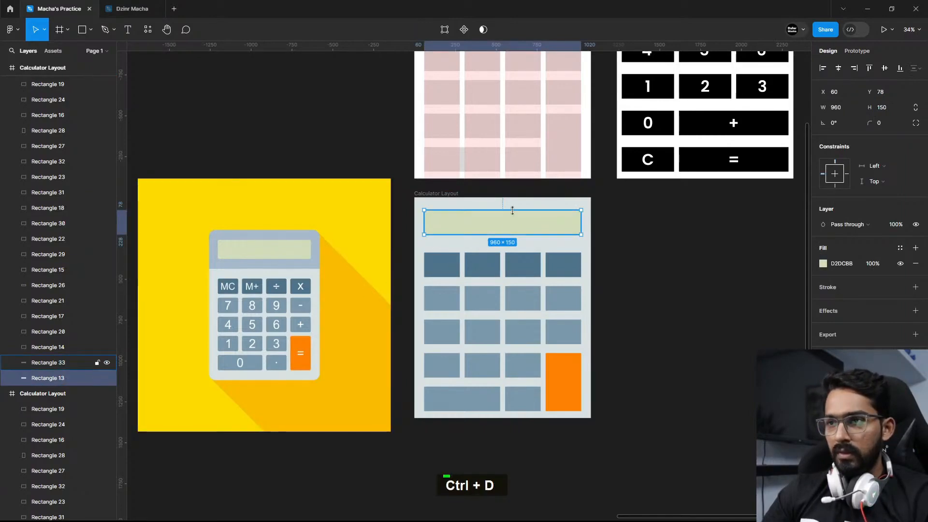
left_click_drag(511, 210, 512, 197)
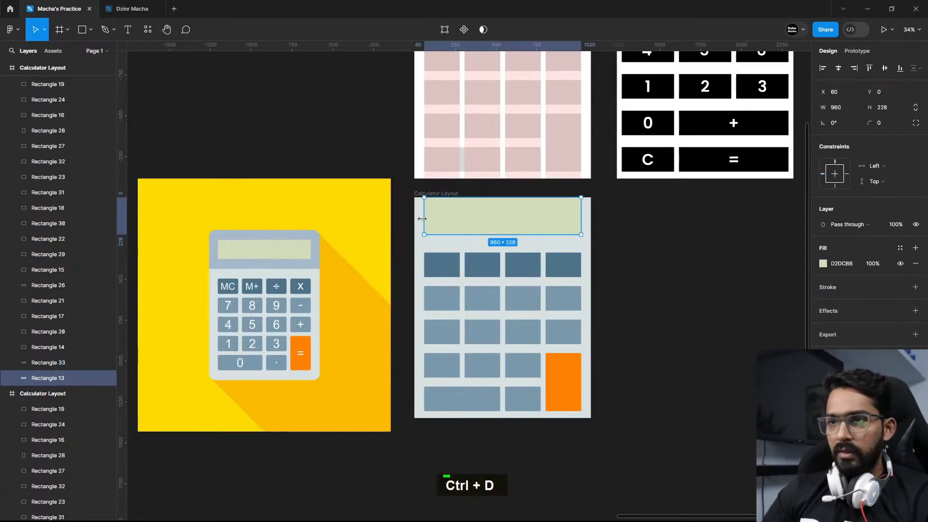
left_click_drag(422, 219, 414, 219)
left_click_drag(522, 234, 523, 243)
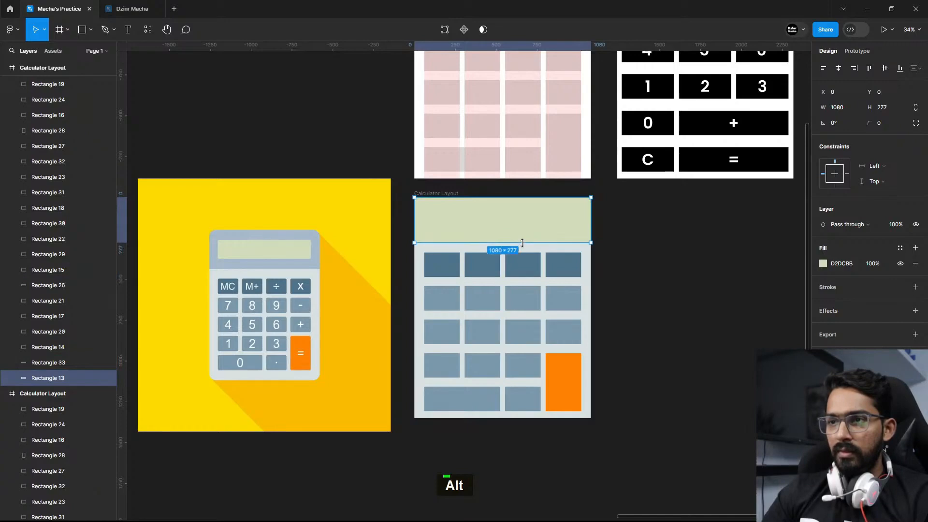
Fill the header strip with the light blue-grey A6B9CC sampled from the reference calculator's upper body.
key("i")
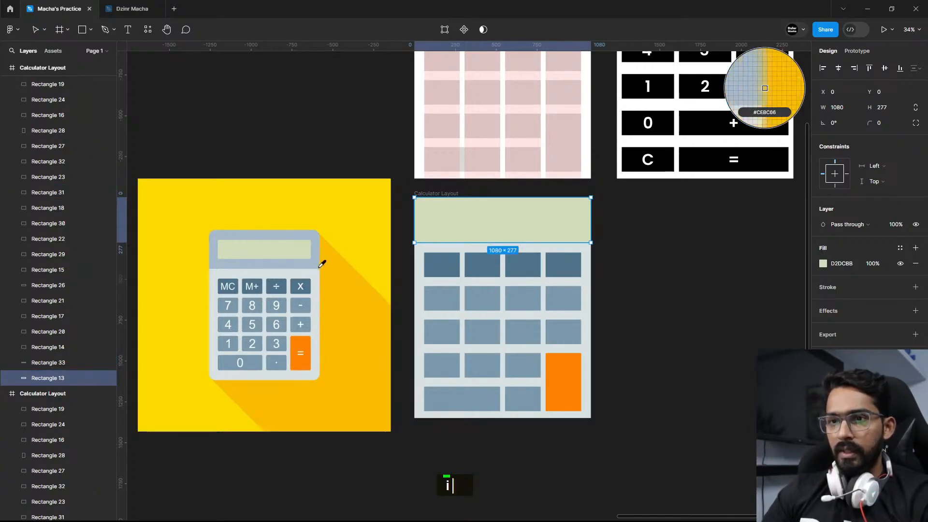
left_click(319, 255)
left_click(679, 286)
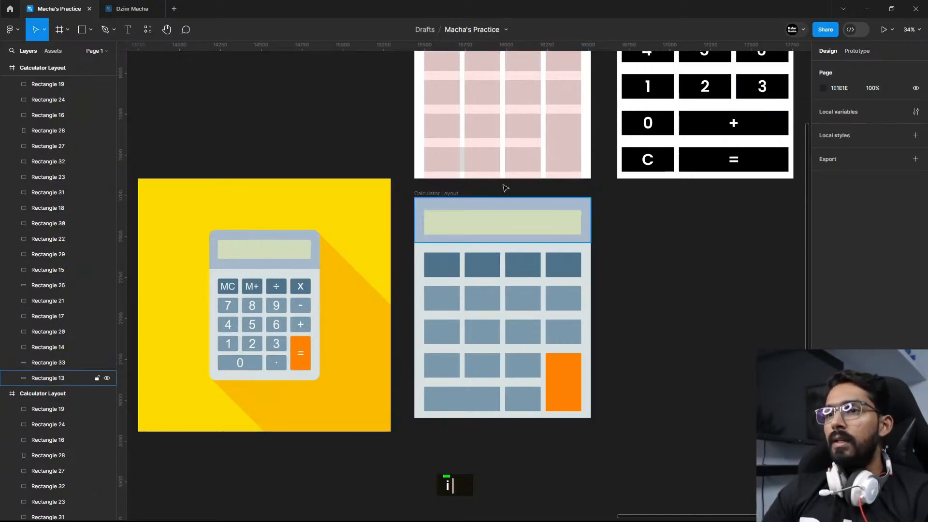
Round the coloured Calculator Layout frame's corners, trying a radius of 30 and settling on 60.
left_click(436, 193)
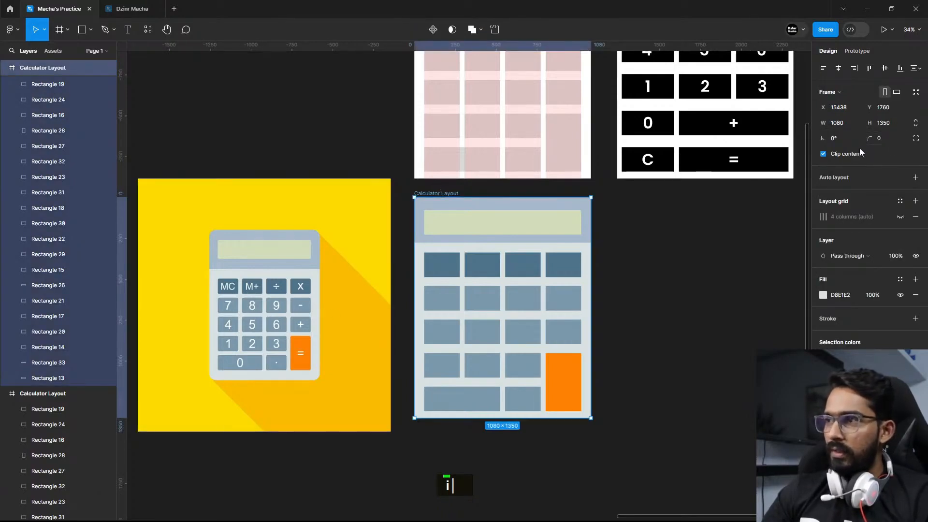
type("30")
key("Return")
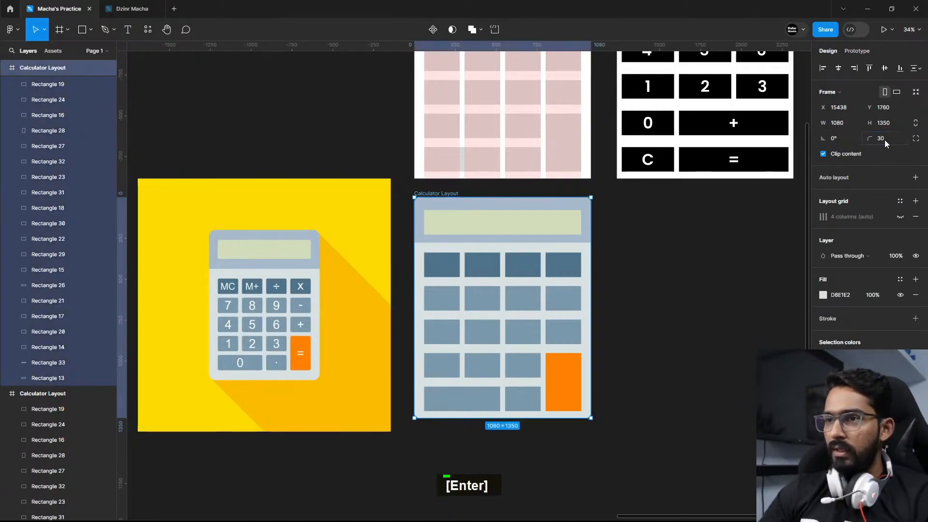
type("60")
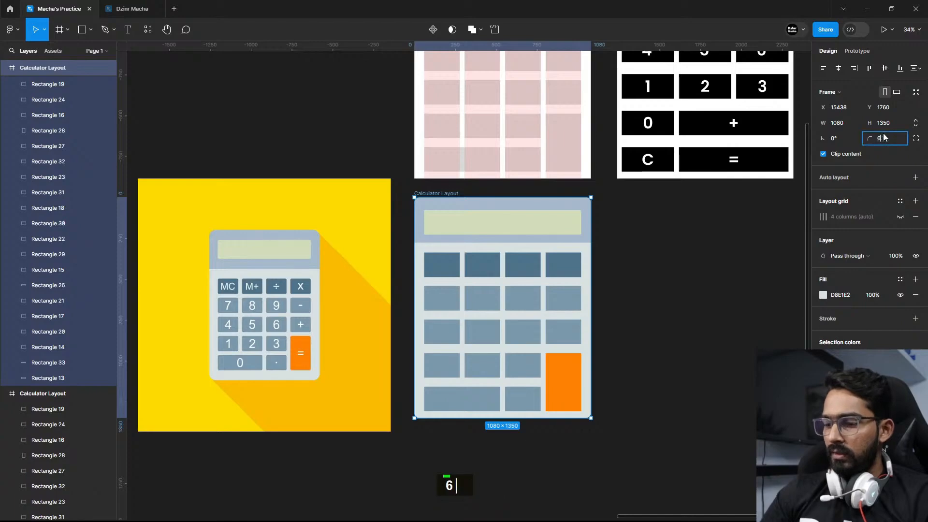
left_click(631, 340)
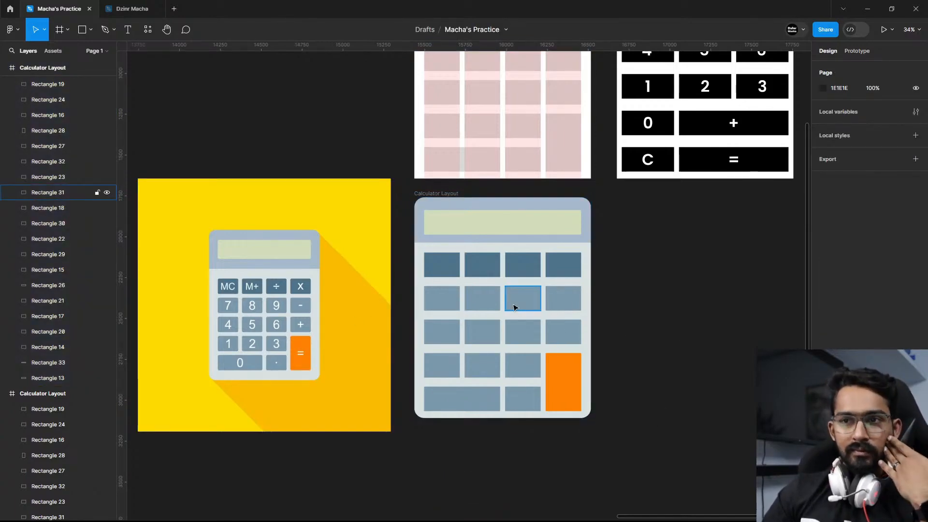
Round the corners of the display and the calculator keys with a radius of 5.
left_click(489, 220)
type("5")
key("Return")
left_click(659, 318)
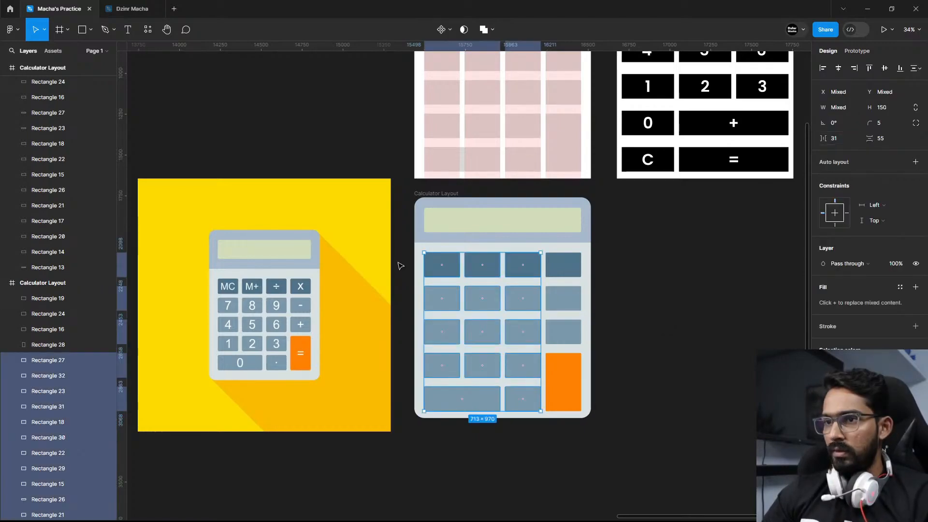
Undo the last key changes and space the first four rows of keys in columns one to three 30 apart both ways.
key("ctrl+z")
key("ctrl+z")
key("ctrl+z")
key("ctrl+z")
key("ctrl+z")
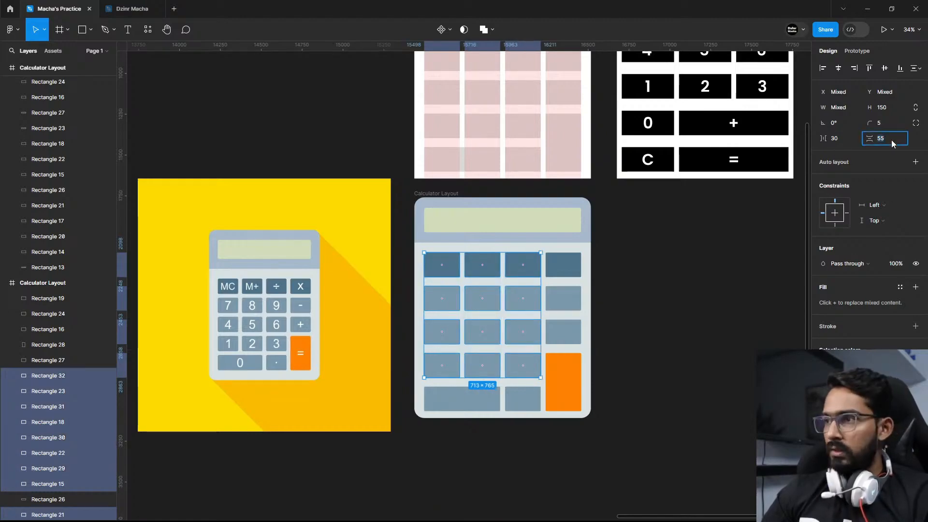
type("30")
key("Return")
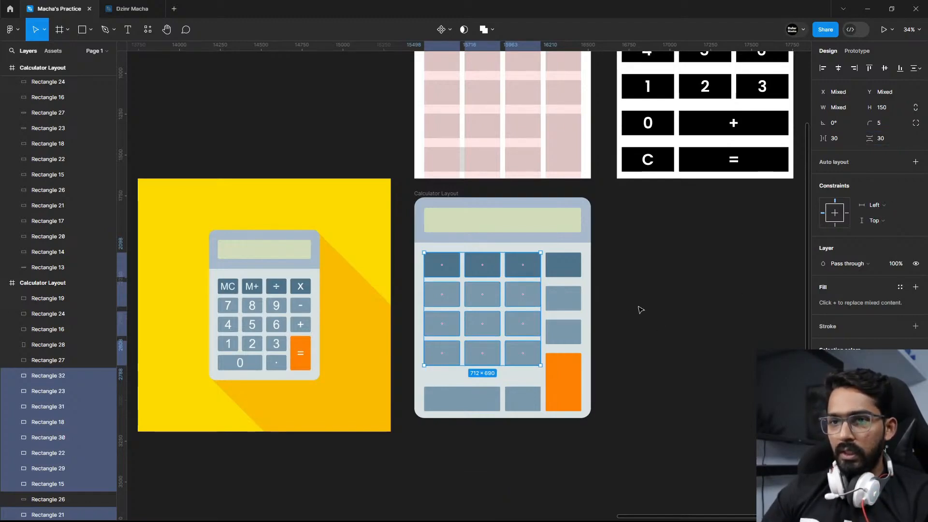
Set the vertical spacing of the three keys above the orange key to 30.
left_click_drag(634, 341, 546, 288)
double_click(833, 138)
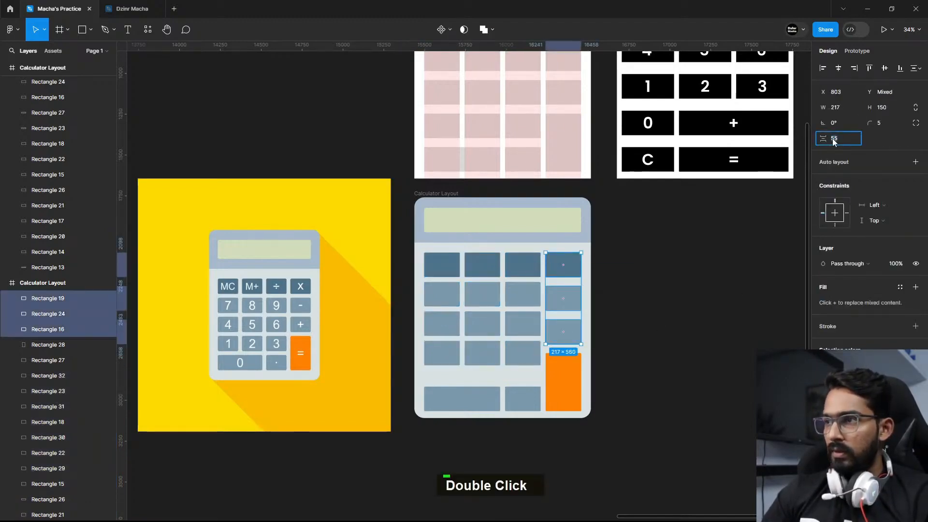
type("30")
key("Return")
left_click(628, 407)
Align the orange key's top edge with the fourth row of keys.
left_click(556, 370)
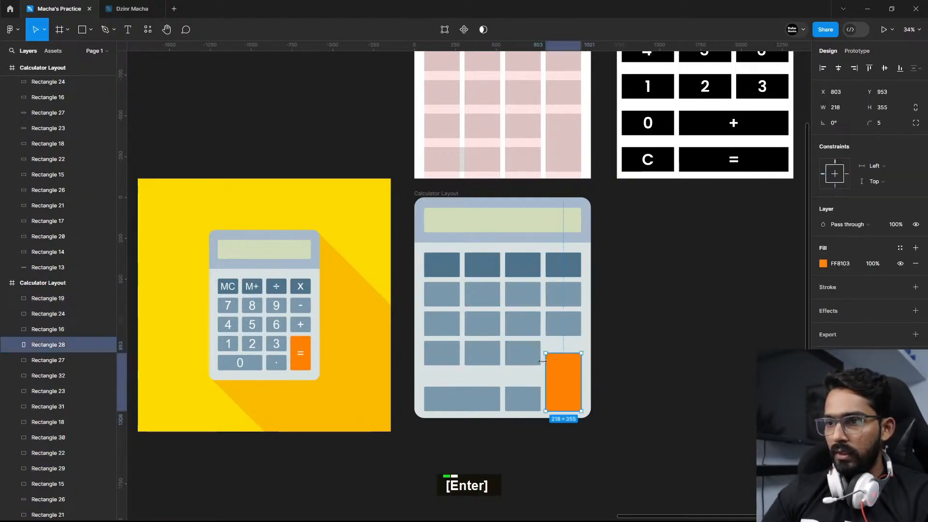
left_click(537, 360, "shift")
left_click(868, 68)
Move the two bottom-row keys up to Y 1085 so they end level with the orange key's lower edge.
left_click(486, 395)
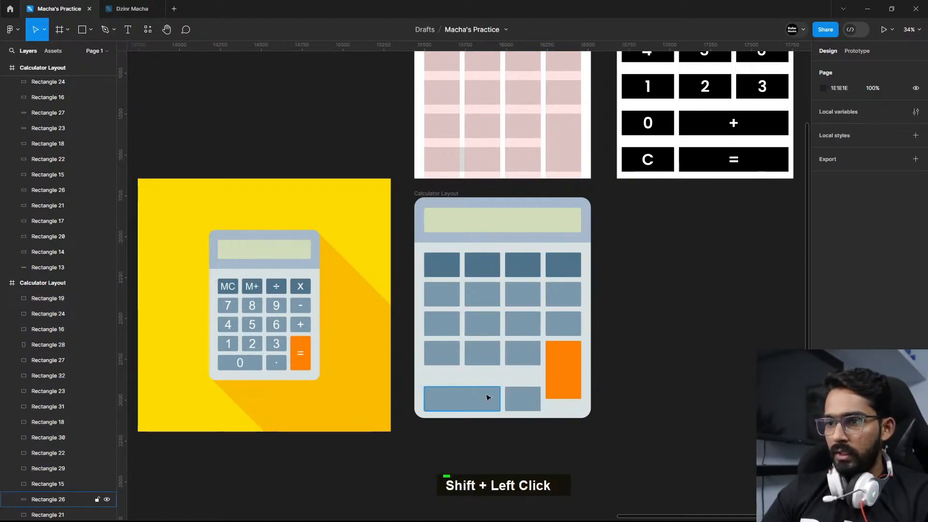
left_click(529, 397, "shift")
key("shift+Up")
key("shift+Up")
key("shift+Up")
key("shift+Up")
key("shift+Up")
key("shift+Up")
key("shift+Up")
key("Up")
key("Up")
key("Up")
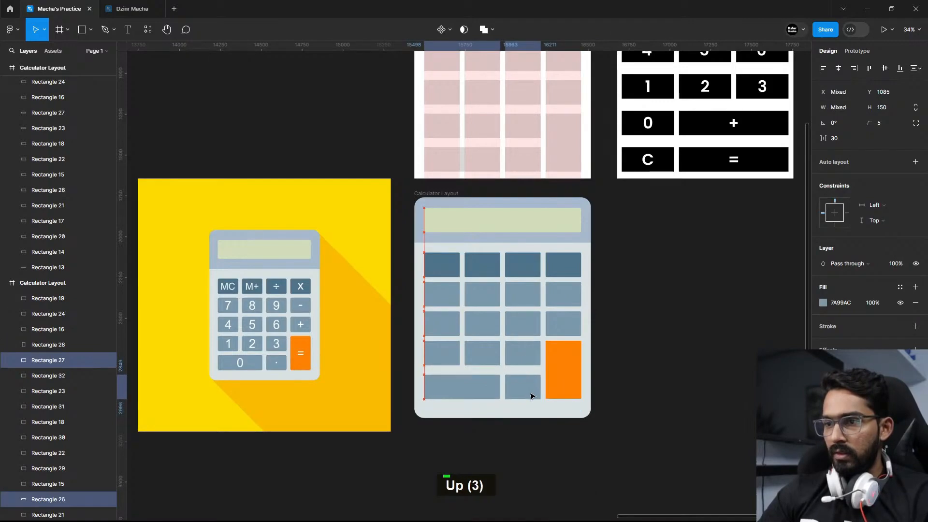
Move the whole block of keys down 40 px within the calculator frame.
left_click(398, 262)
left_click_drag(399, 261, 561, 387)
key("shift+Down")
key("shift+Down")
key("shift+Down")
key("shift+Up")
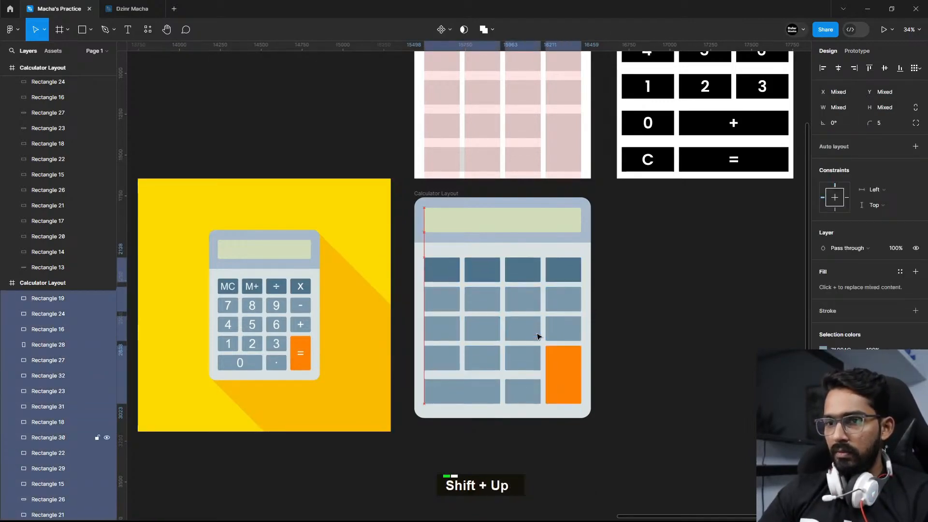
key("shift+Down")
Extend the header strip behind the display to a height of 289.
left_click(590, 238)
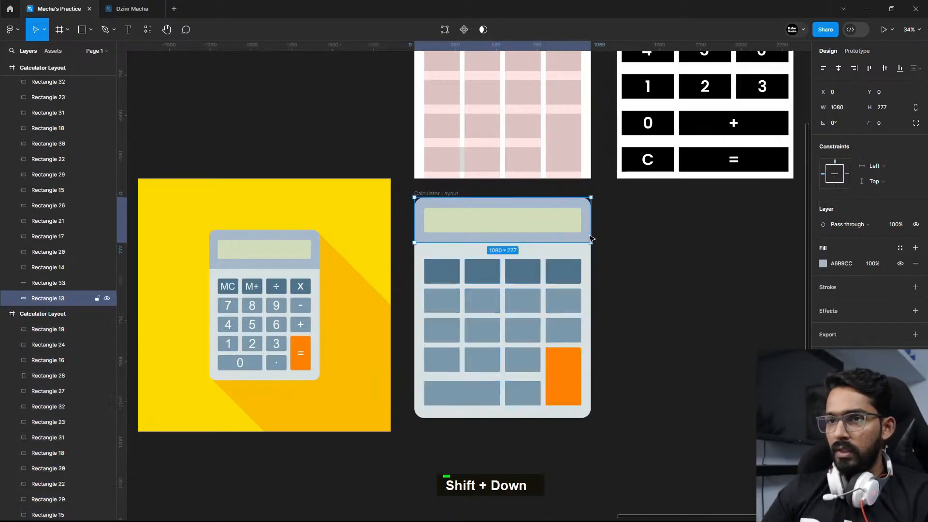
left_click_drag(558, 241, 558, 245)
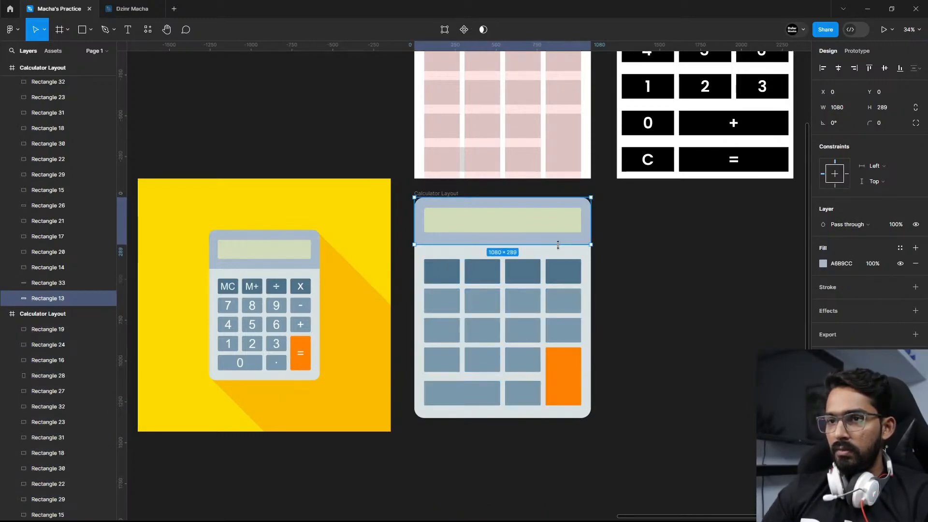
left_click(698, 328)
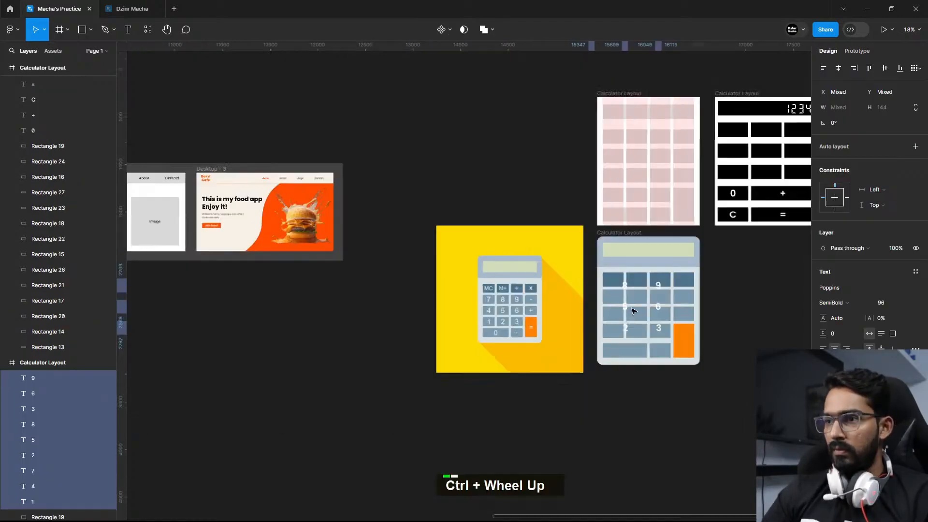
Place the pasted digits 1 to 9 over the keys and reduce their horizontal spacing to 213.
scroll(632, 311, "up", 5)
left_click_drag(632, 311, 592, 319)
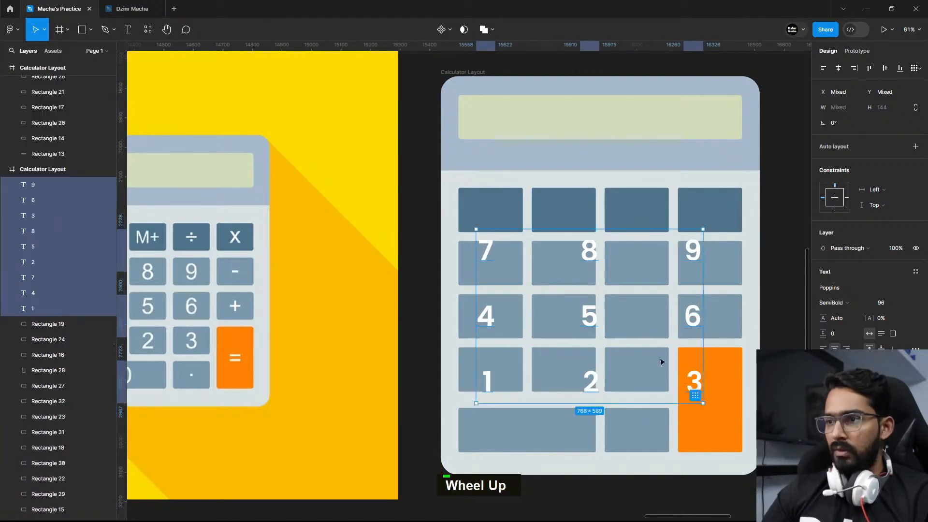
left_click(696, 395)
left_click_drag(824, 138, 757, 143)
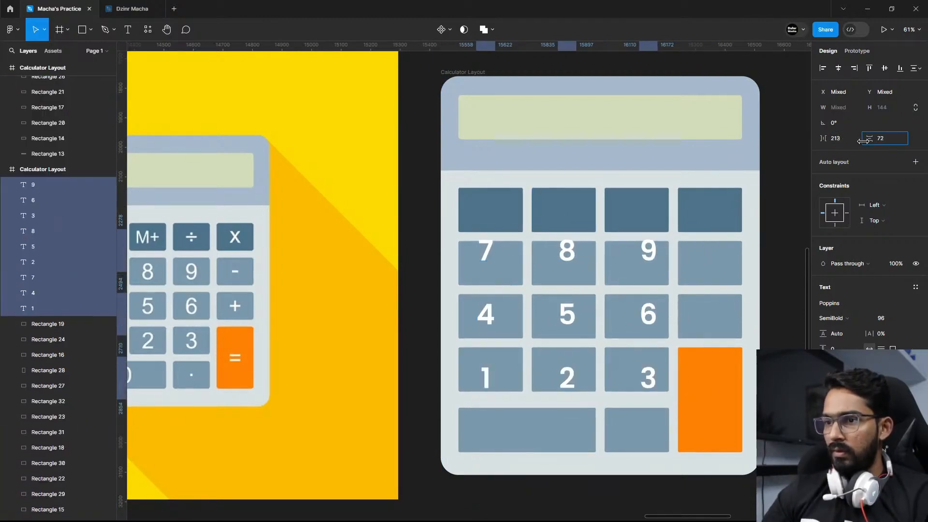
Set the digits' vertical spacing to 47, centre the block on the middle key, and tighten the columns to match the keys.
scroll(541, 289, "up", 3)
left_click_drag(541, 289, 542, 292)
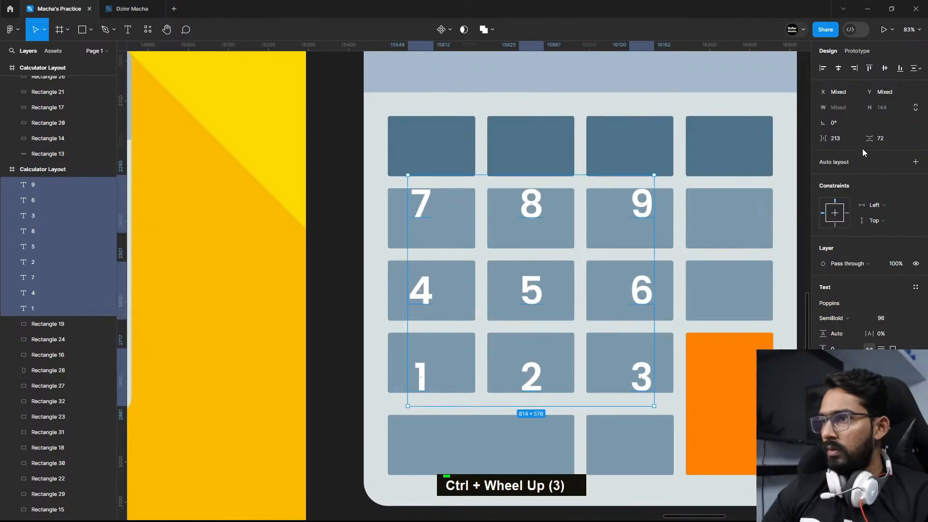
left_click_drag(870, 139, 854, 135)
left_click_drag(539, 287, 539, 295)
left_click_drag(869, 138, 864, 138)
left_click_drag(538, 289, 539, 293)
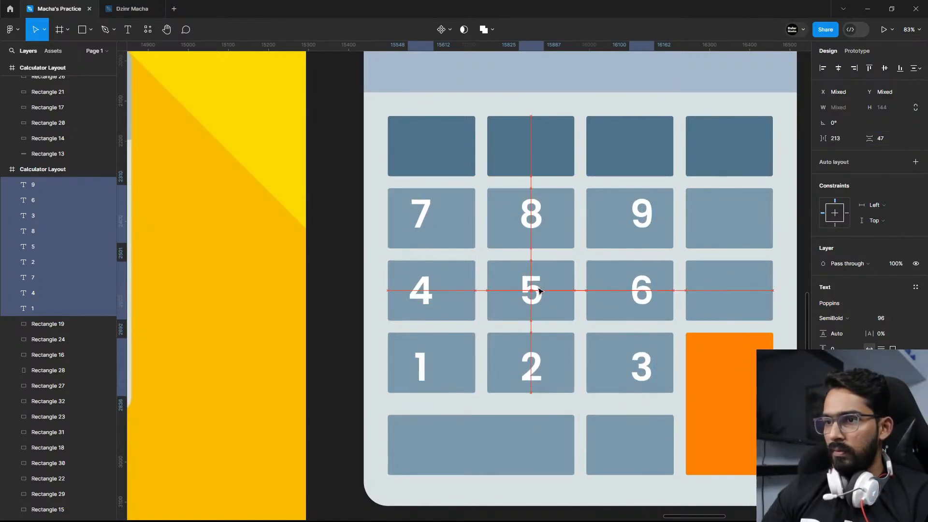
left_click_drag(475, 373, 463, 375)
Adjust the digit 1 so it sits centred on its key, undoing the misplaced alignment.
left_click_drag(380, 348, 470, 375)
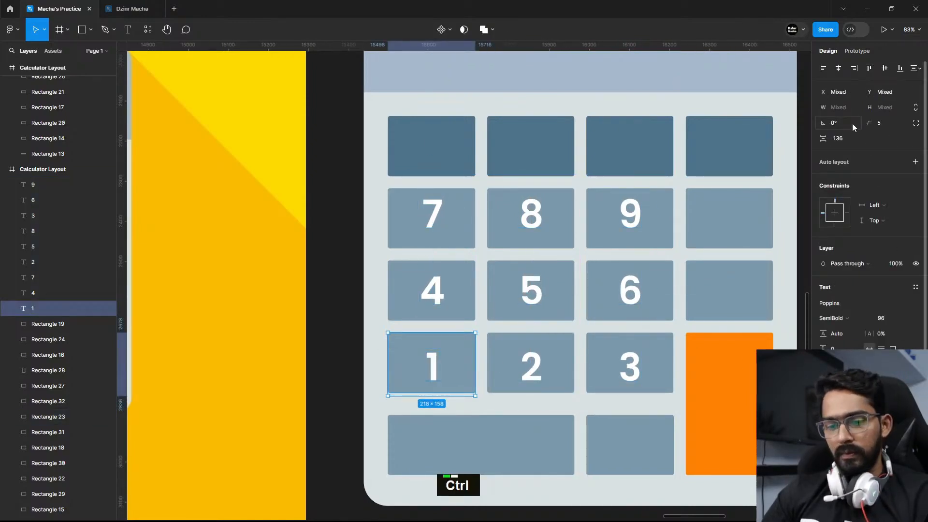
key("ctrl+z")
key("ctrl+z")
key("Up")
key("Up")
key("Up")
key("Up")
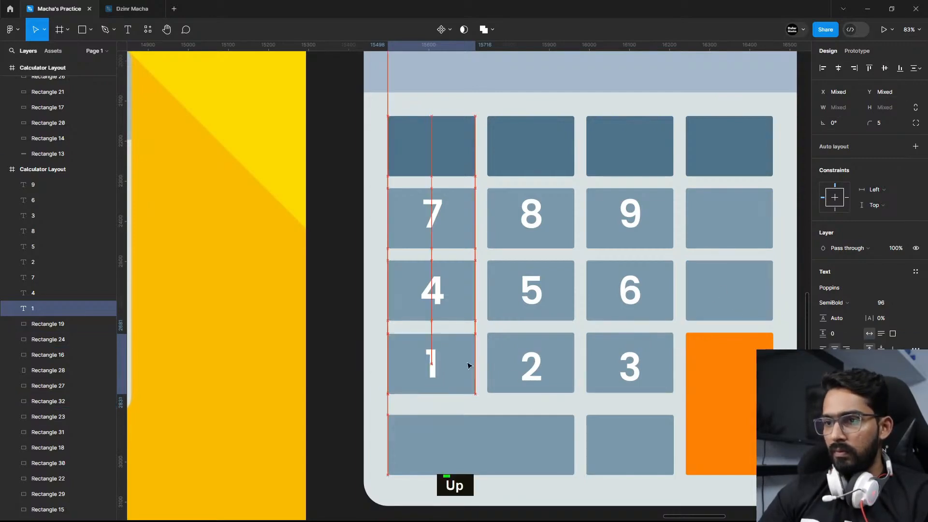
Centre the digits 2 and 3 on their keys.
left_click(619, 409)
left_click_drag(619, 410, 531, 369)
left_click(885, 68)
left_click_drag(534, 407, 529, 365)
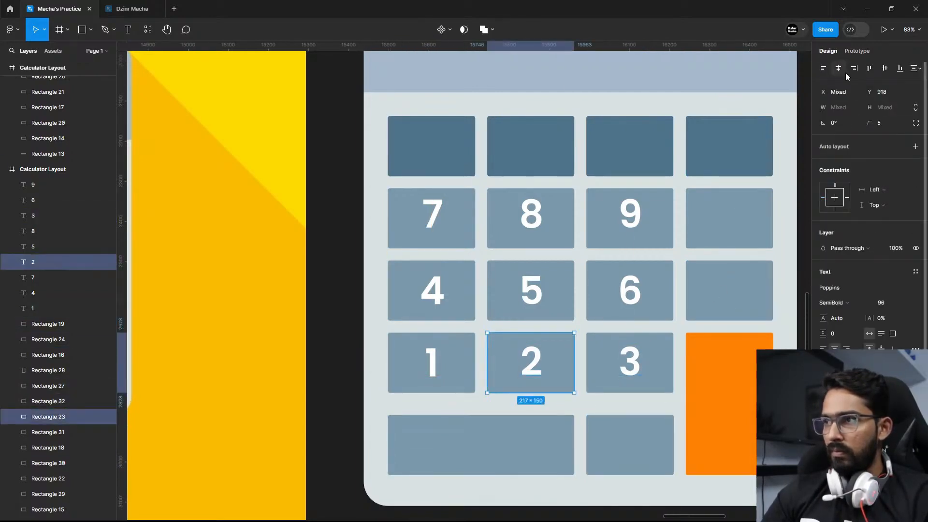
left_click(838, 68)
left_click_drag(624, 407, 632, 365)
key("ctrl+z")
key("ctrl+z")
Centre the digits 6 and 5 on their keys.
left_click_drag(636, 326, 625, 305)
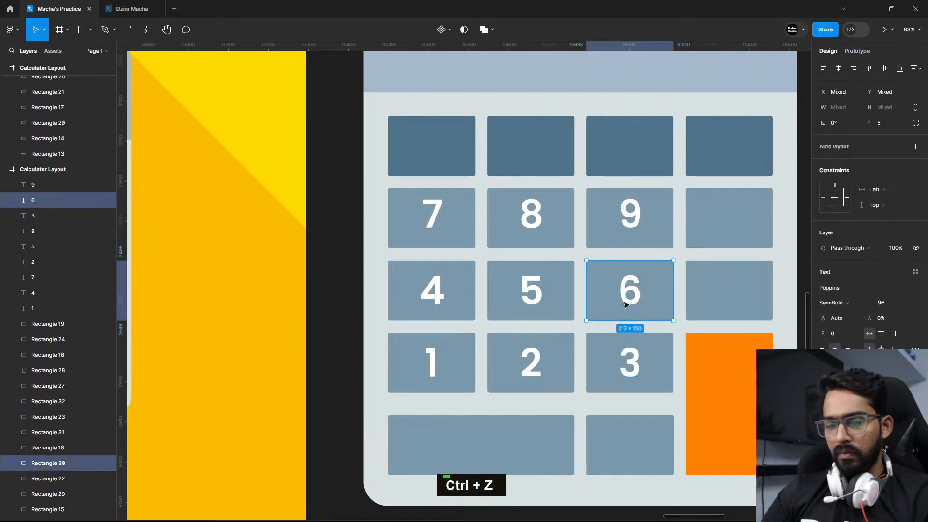
key("alt+v")
left_click_drag(538, 327, 522, 285)
key("alt+v")
key("alt+h")
Centre the digits 4 and 7 on their keys.
left_click_drag(458, 327, 432, 220)
key("alt+v")
key("alt+h")
key("alt+v")
key("alt+h")
Centre the digits 8 and 9 vertically and horizontally on their keys.
left_click_drag(534, 251, 529, 220)
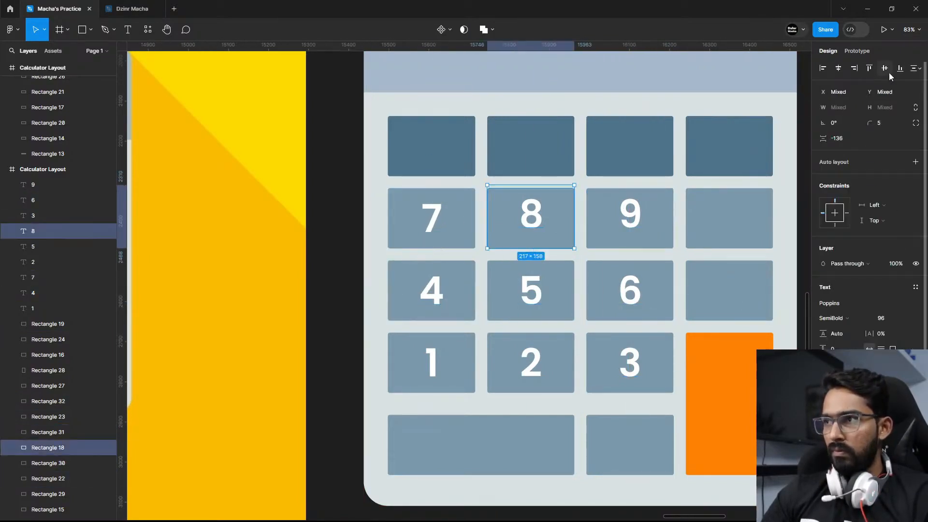
key("alt+v")
key("alt+h")
left_click_drag(632, 250, 627, 209)
key("alt+v")
key("alt+h")
key("Escape")
Copy the 0 label onto the small key beside it and change the copy's text to a period.
scroll(415, 255, "down", 5)
left_click_drag(421, 336, 482, 339)
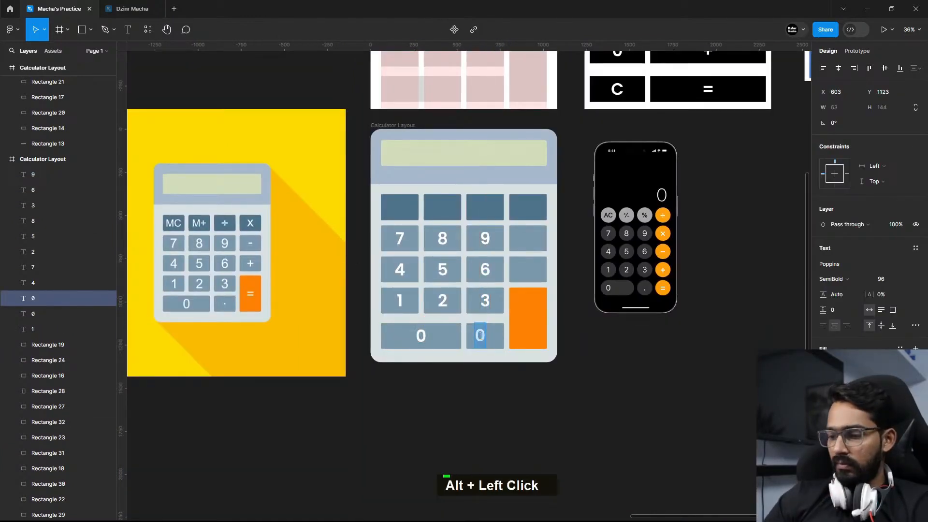
key("Return")
type(".")
key("Escape")
Centre the period label on the small bottom-row key at X 651, Y 1123.
scroll(457, 429, "up", 6)
left_click_drag(507, 220, 517, 224)
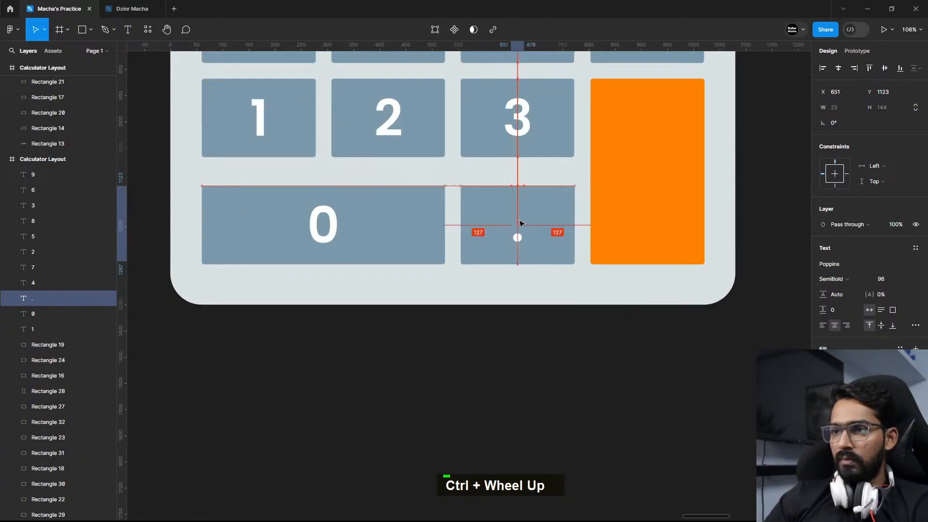
key("Escape")
scroll(517, 425, "down", 4)
left_click(518, 411)
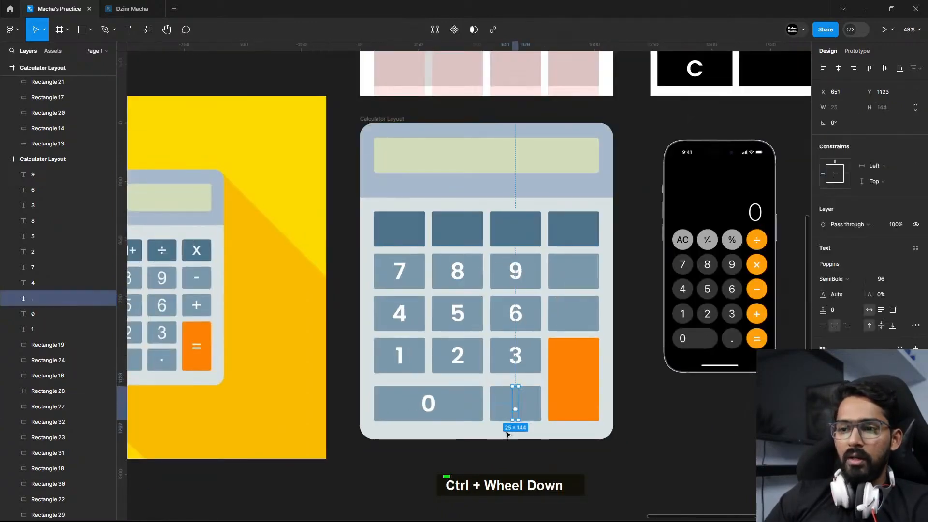
scroll(535, 410, "down", 1)
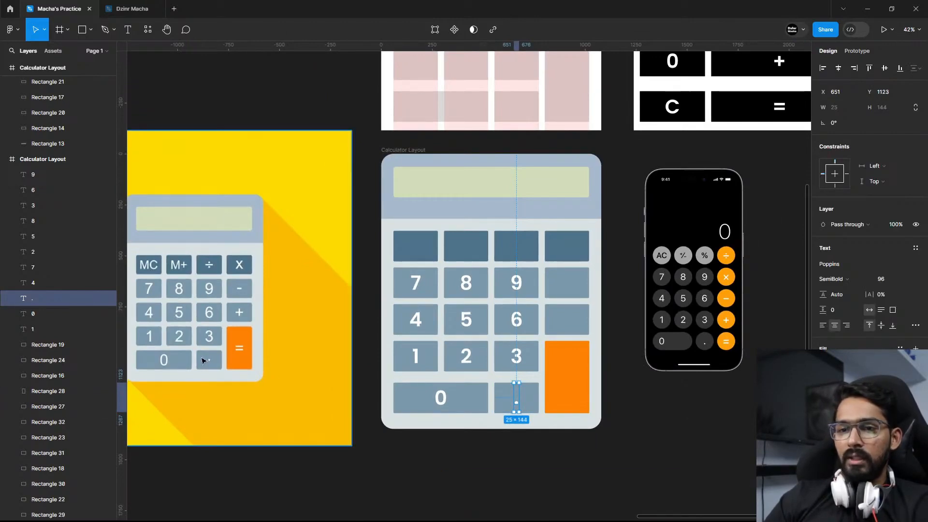
left_click(646, 422)
mouse_move(605, 413)
left_mouse_down()
mouse_move(575, 422)
mouse_move(622, 421)
left_mouse_up()
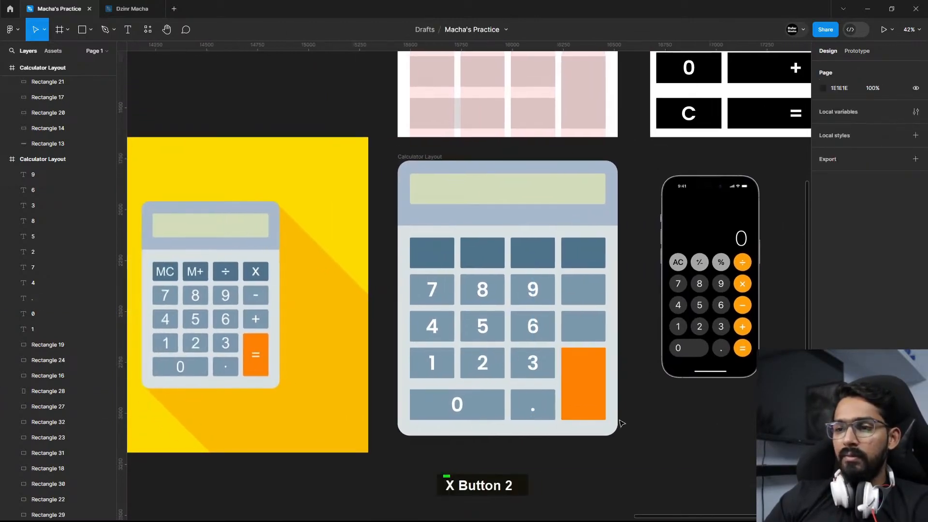
Copy the period label onto the orange key, change the copy's text to = and centre it on the key.
left_click(535, 408)
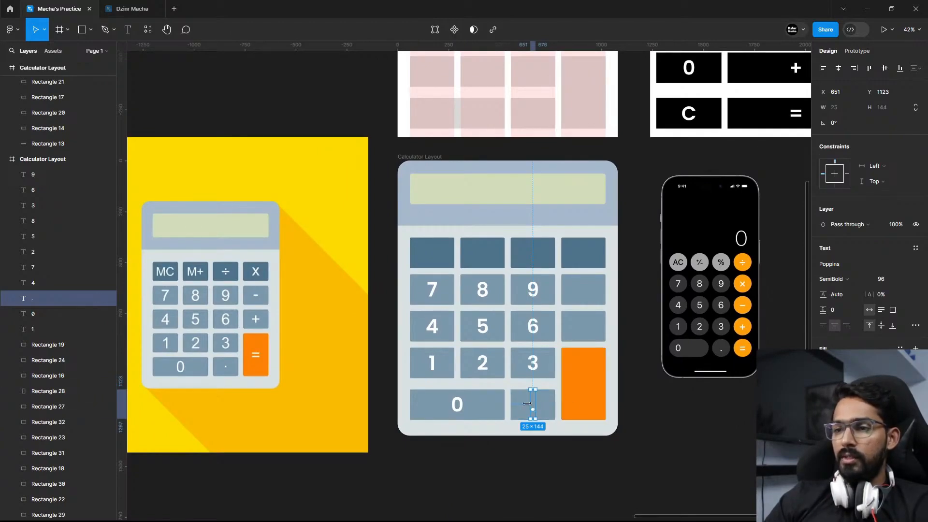
left_click_drag(534, 410, 584, 383)
double_click(584, 383)
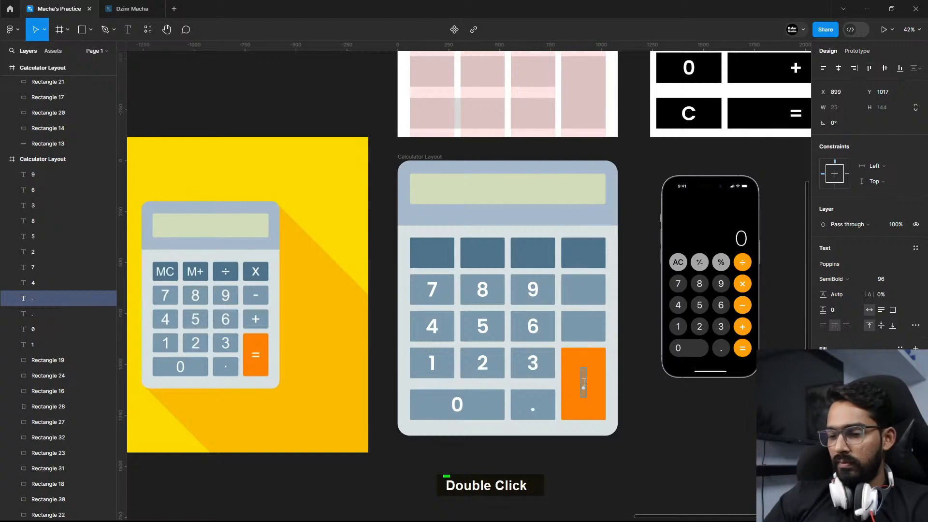
type("=")
key("Escape")
left_click(584, 396, "shift")
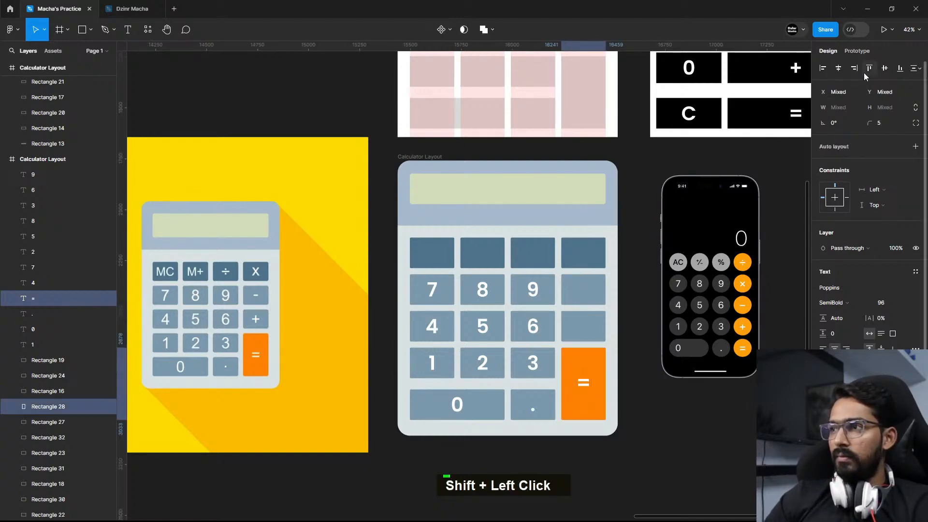
Copy the = label onto the three keys above the orange key and centre each copy on its key.
left_click(585, 384)
left_click_drag(585, 383, 586, 329)
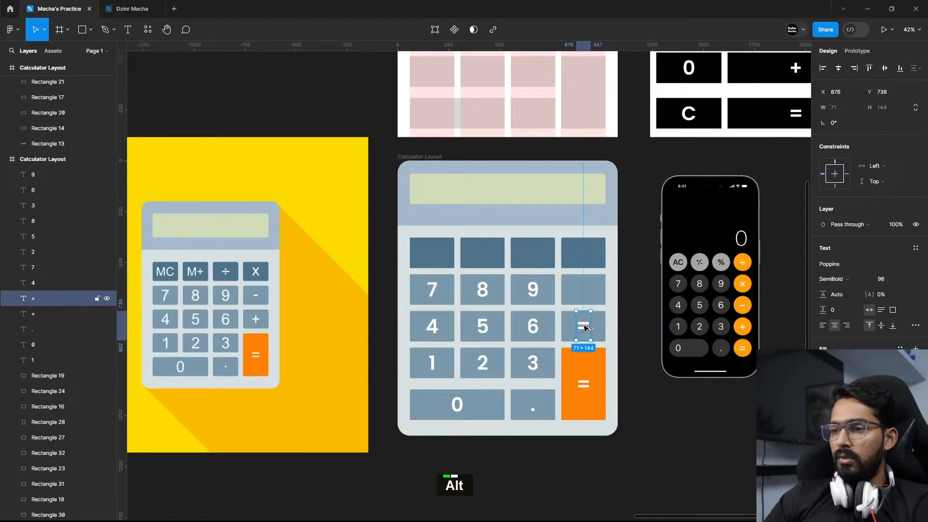
key("ctrl+d")
key("ctrl+d")
left_click(582, 325, "shift")
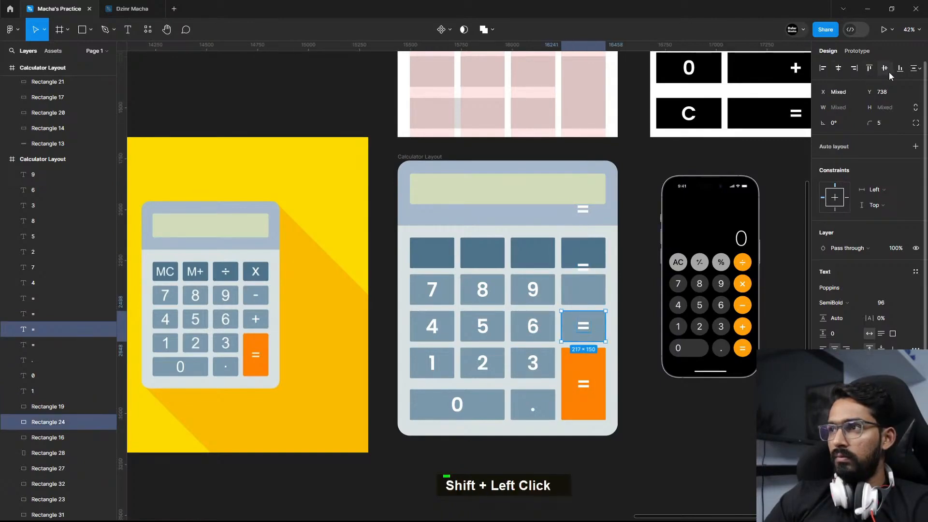
left_click(589, 299, "shift")
left_click(589, 300, "shift")
left_click(583, 209, "shift")
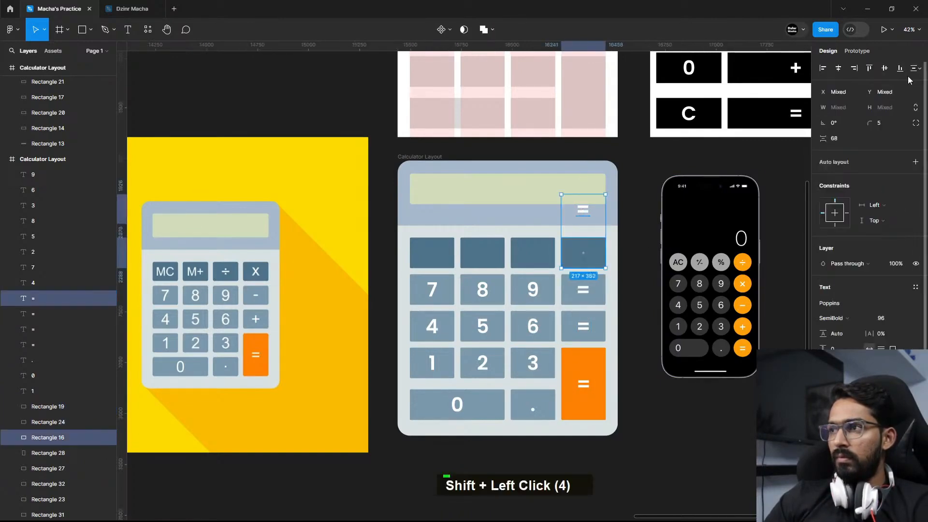
Change the three copied = labels above the orange key, going upward, to +, - and x.
double_click(584, 324)
type("+")
double_click(584, 289)
type("-")
double_click(584, 253)
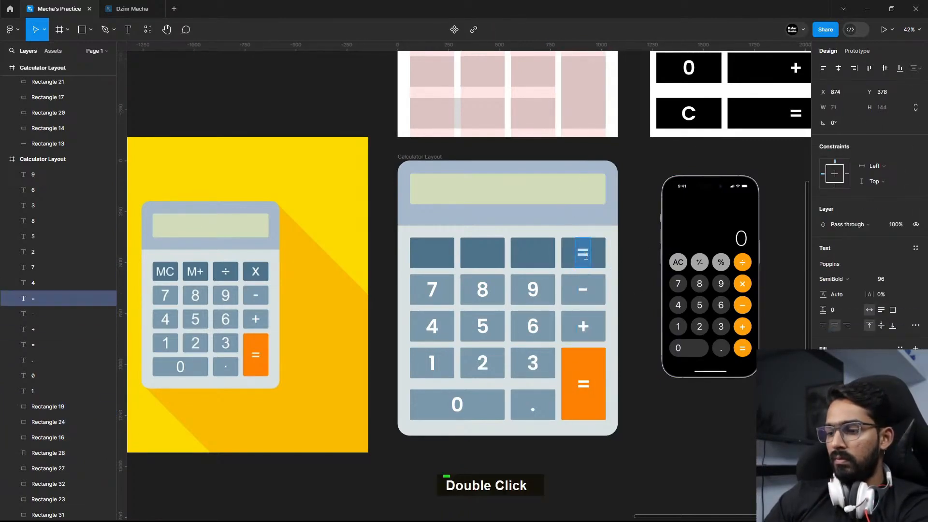
type("x-")
key("BackSpace")
left_click(641, 322)
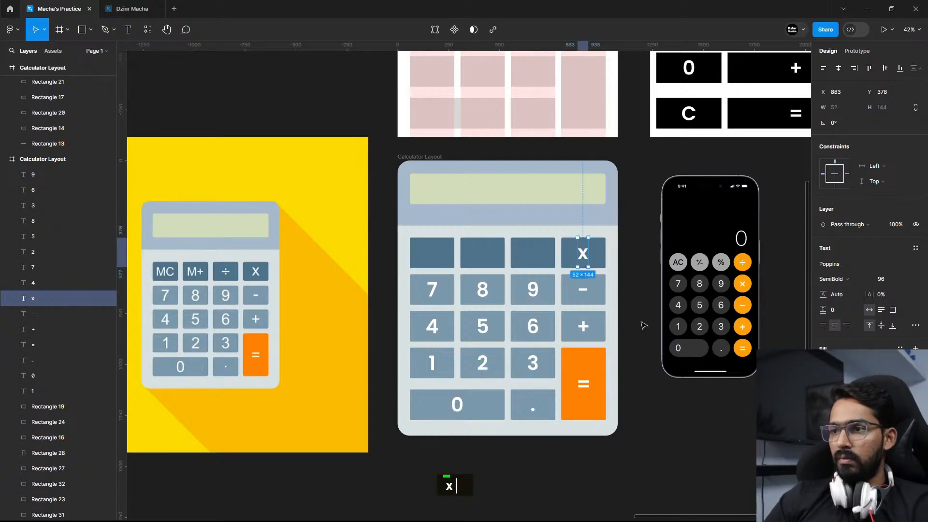
Copy the x label onto the dark key above the 9, change the copy to / and centre it on the key.
left_click(537, 256)
left_click_drag(582, 257, 532, 256)
double_click(532, 253)
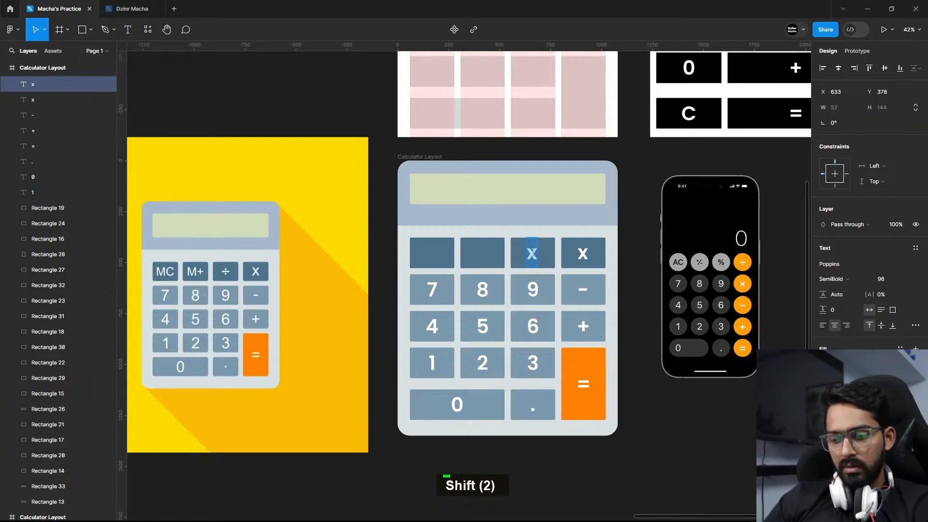
type("\\")
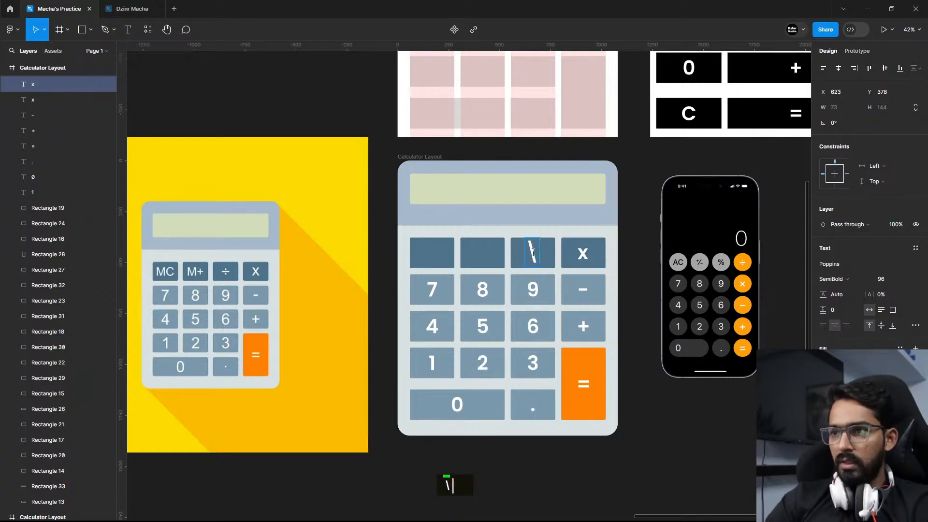
key("BackSpace")
type("/")
scroll(548, 291, "up", 2, "ctrl")
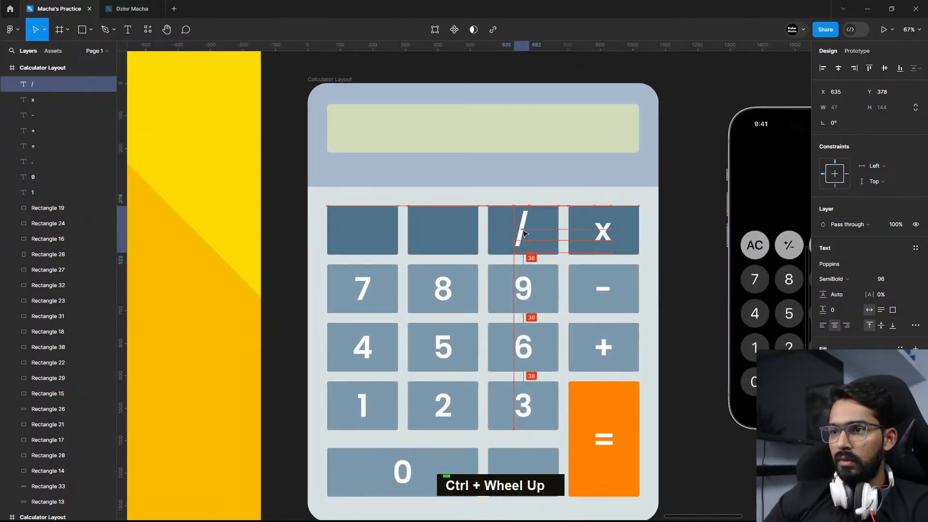
left_click(536, 242, "shift")
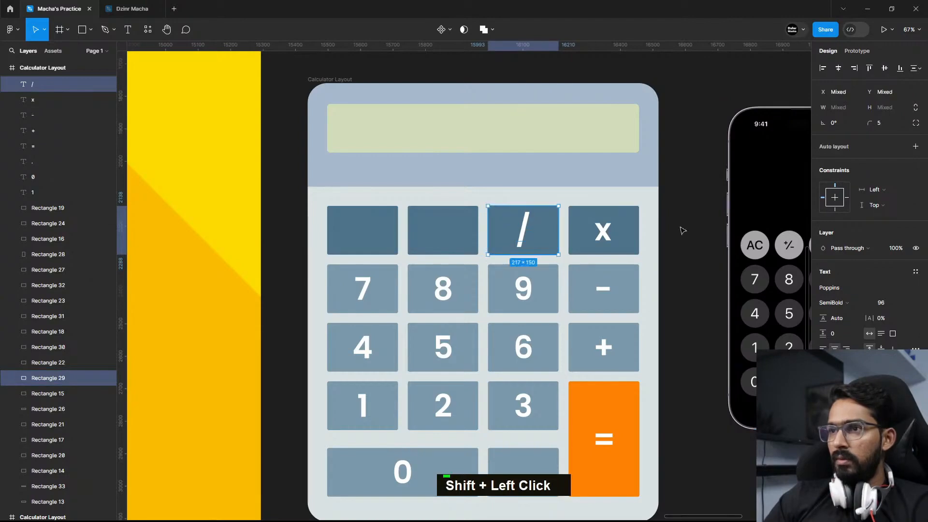
scroll(566, 239, "down", 3, "ctrl")
Duplicate the 7 and 8 labels and move the copies up onto the two blank dark keys at Y 381.
left_click(540, 240)
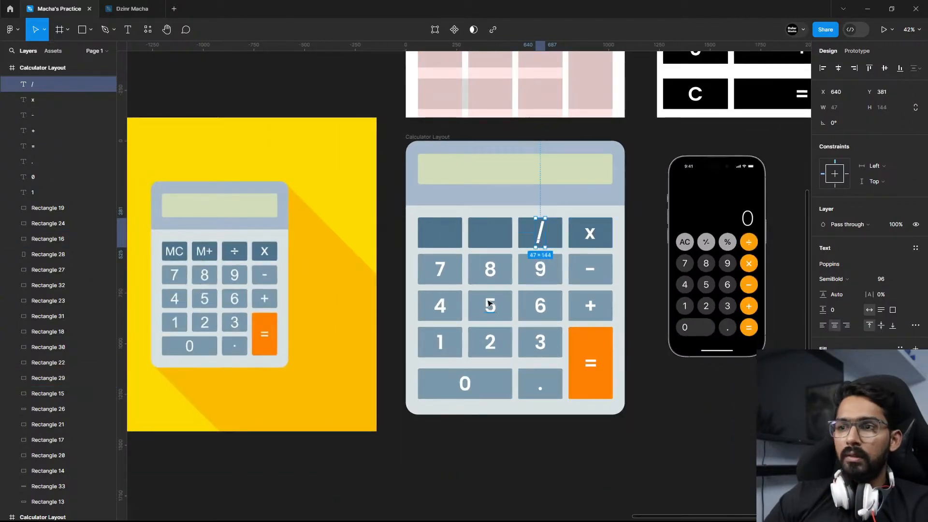
left_click(490, 269)
left_click(439, 269, "shift")
key("ctrl+d")
key("shift+Up")
key("shift+Up")
key("shift+Up")
key("shift+Up")
key("shift+Up")
key("shift+Up")
key("shift+Up")
key("shift+Up")
key("shift+Up")
key("shift+Up")
key("shift+Up")
key("shift+Up")
key("shift+Up")
key("shift+Up")
key("shift+Up")
key("shift+Up")
key("shift+Up")
key("shift+Up")
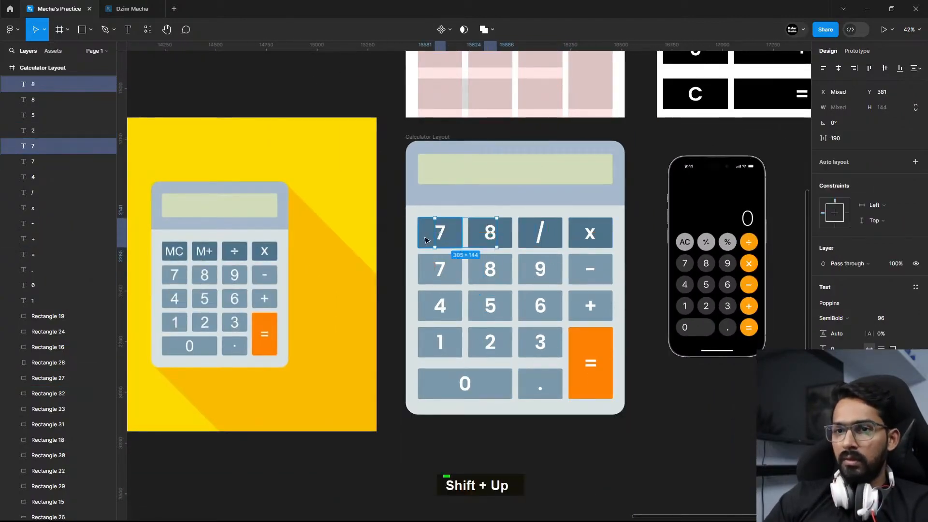
Change the copied 7 and 8 labels on the dark keys to MC and M+.
double_click(426, 240)
type("MC")
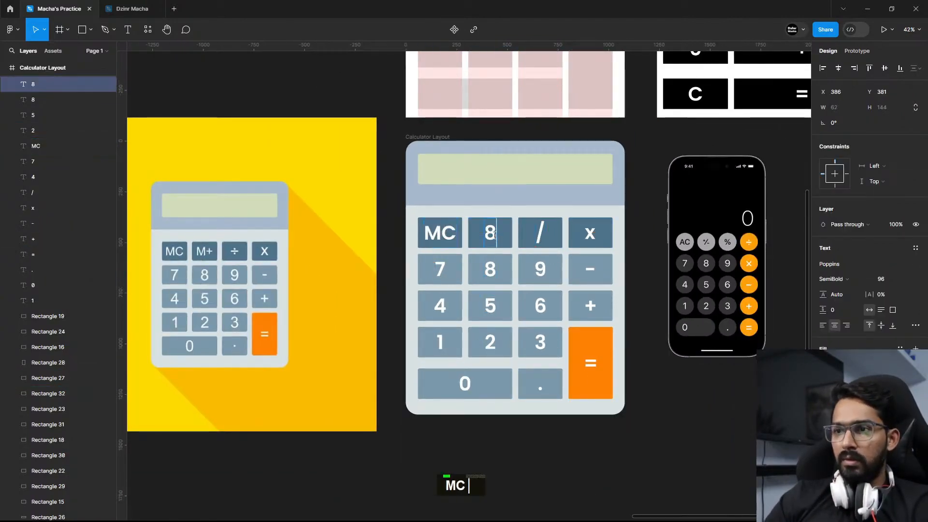
double_click(491, 234)
type("m+")
key("Left")
key("BackSpace")
type("M")
left_click(615, 446)
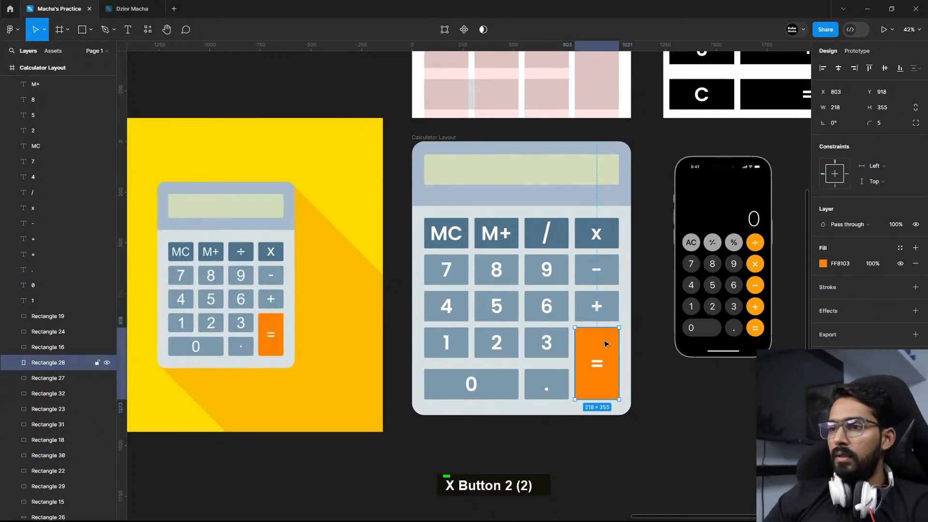
Select the key rectangles of the operator column, from the orange = key up to the x key.
left_click(598, 307, "shift")
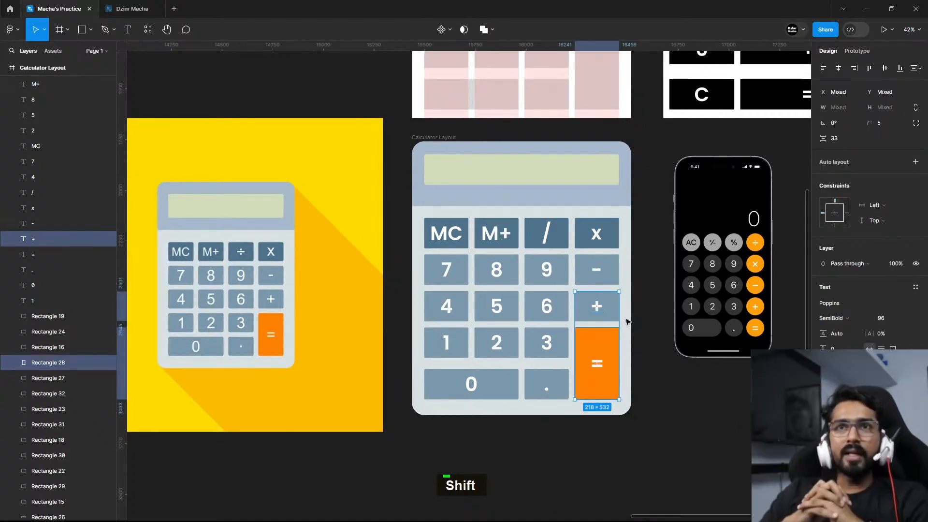
left_click(627, 322)
left_click(605, 340)
left_click(616, 301, "shift")
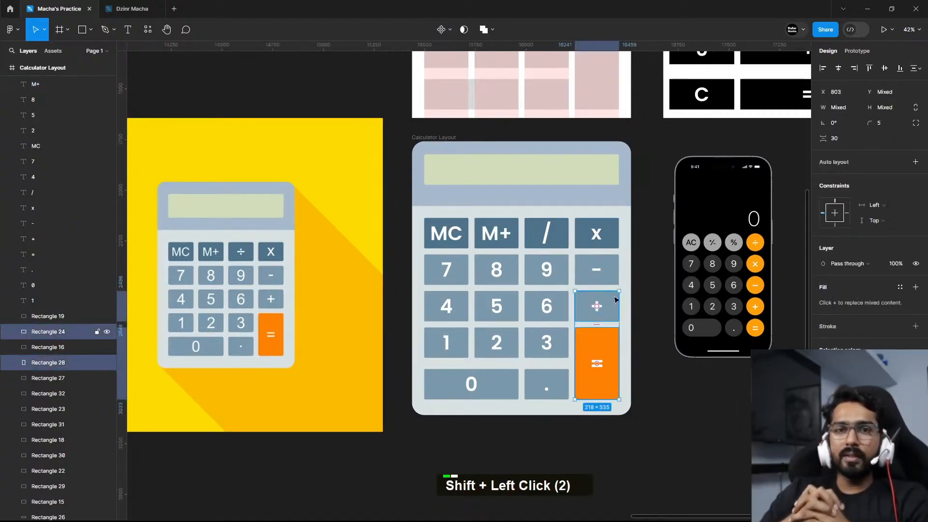
left_click(616, 275, "shift")
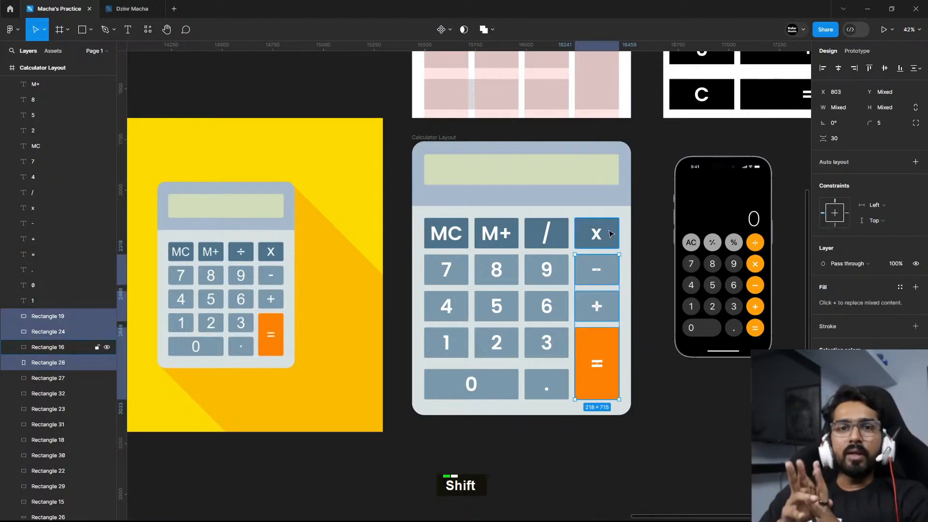
left_click(610, 234, "shift")
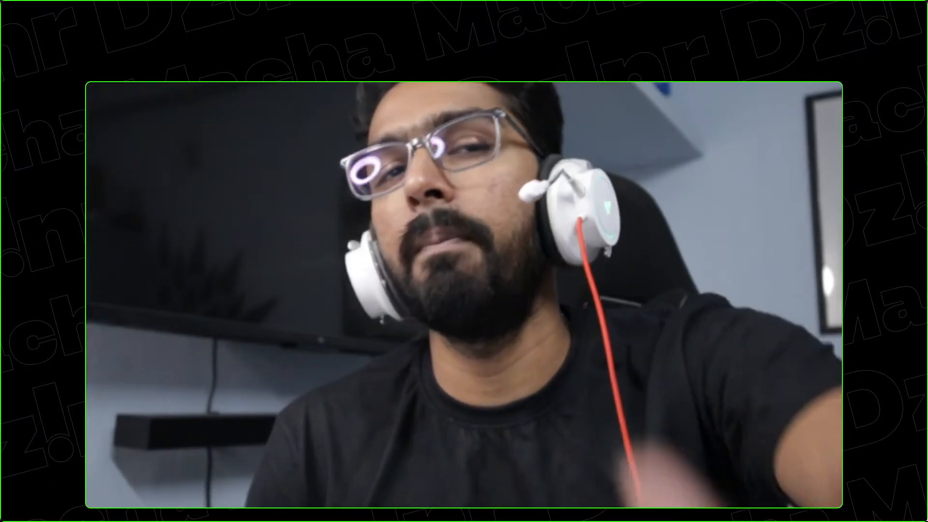